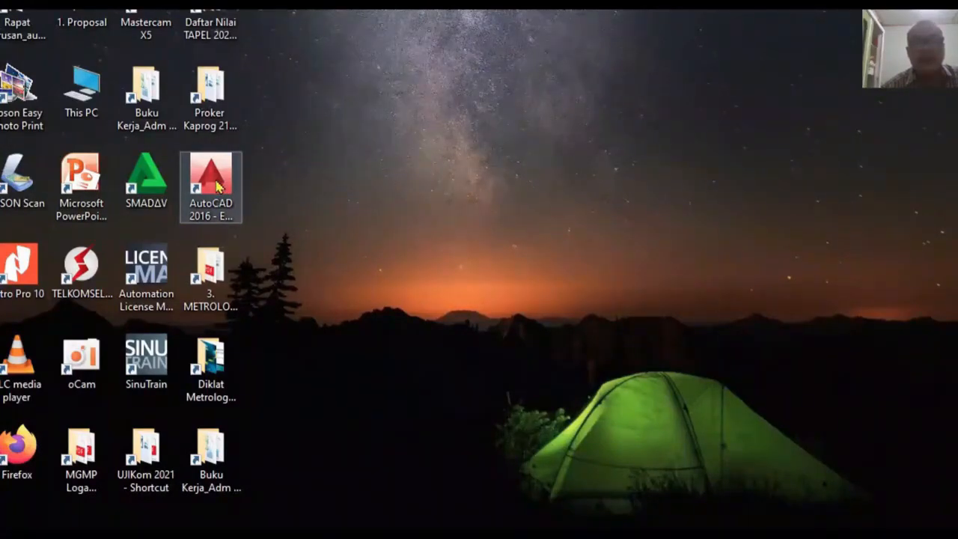
# - Launch AutoCAD 2016 from the desktop and start a new blank drawing
pyautogui.doubleClick(215, 181)
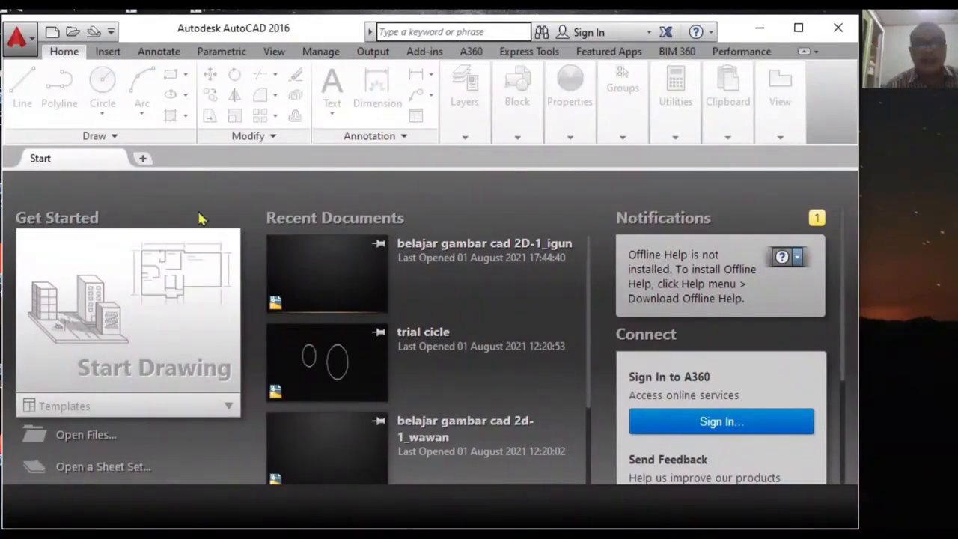
pyautogui.click(122, 327)
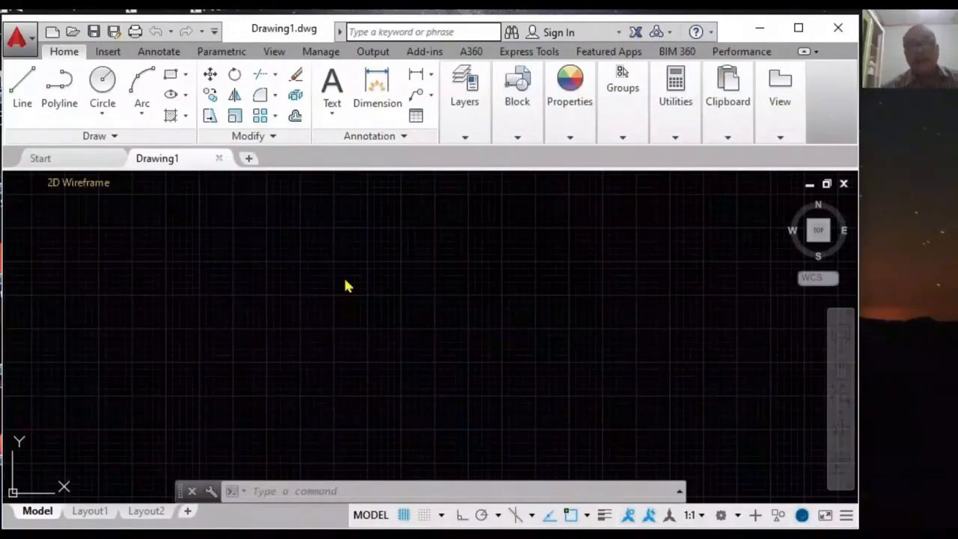
# - Draw a horizontal line 30 units long near the middle of the drawing with Ortho mode turned on
pyautogui.click(302, 491)
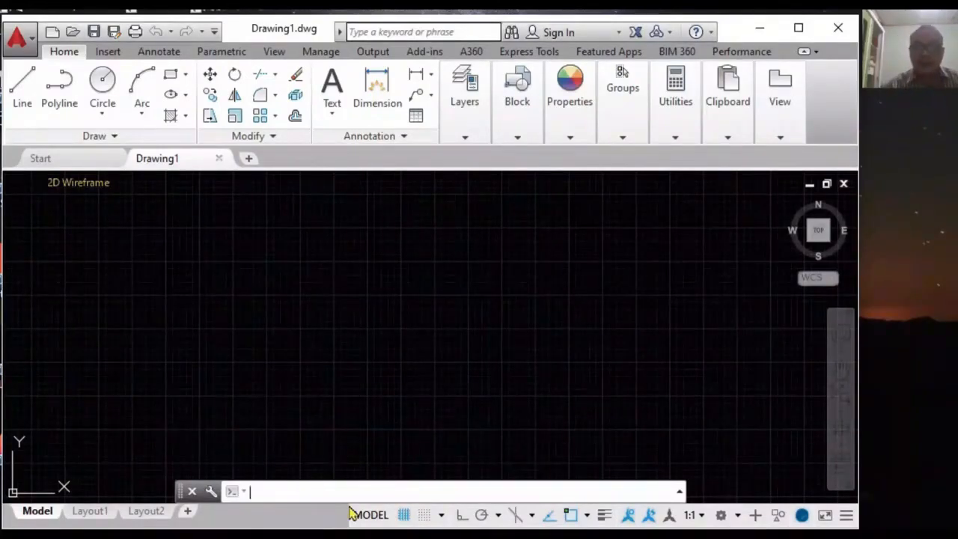
pyautogui.write('line')
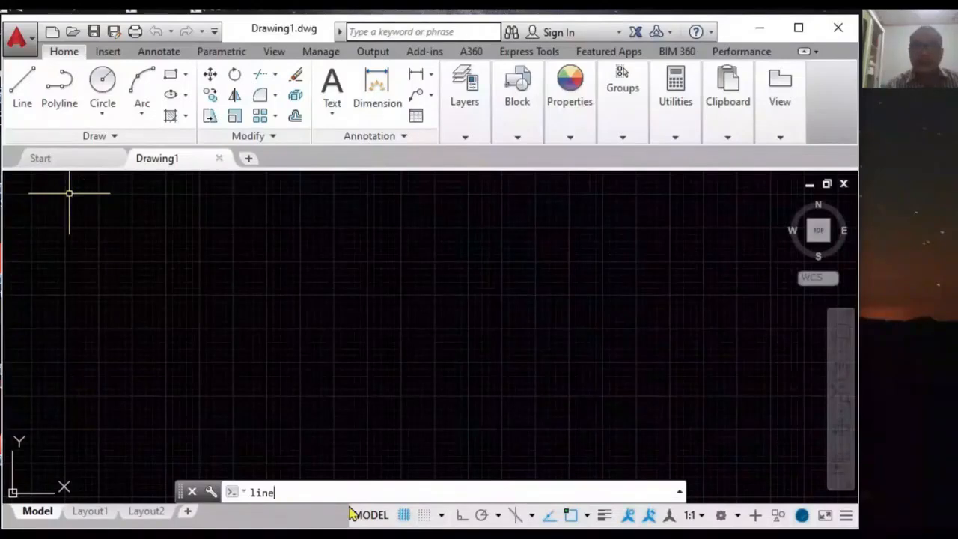
pyautogui.press('Return')
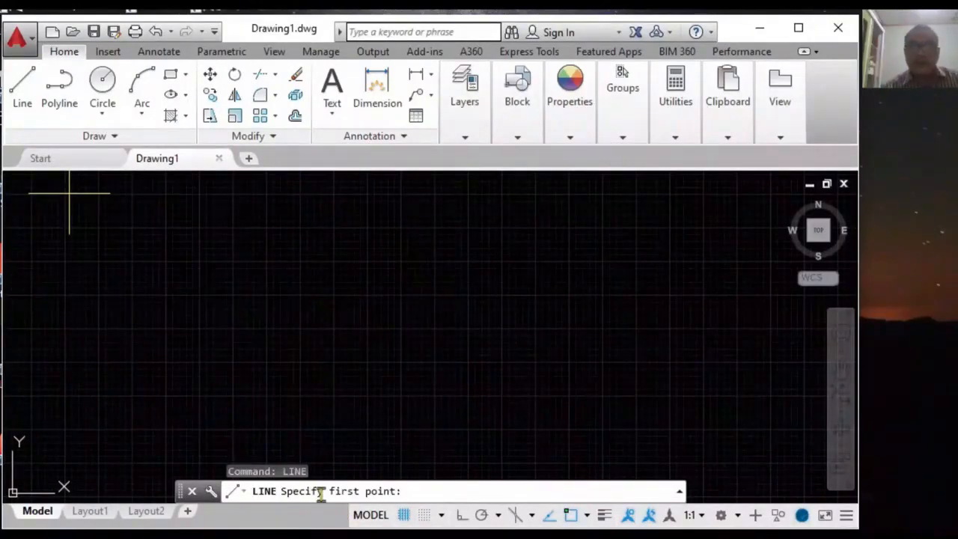
pyautogui.click(270, 353)
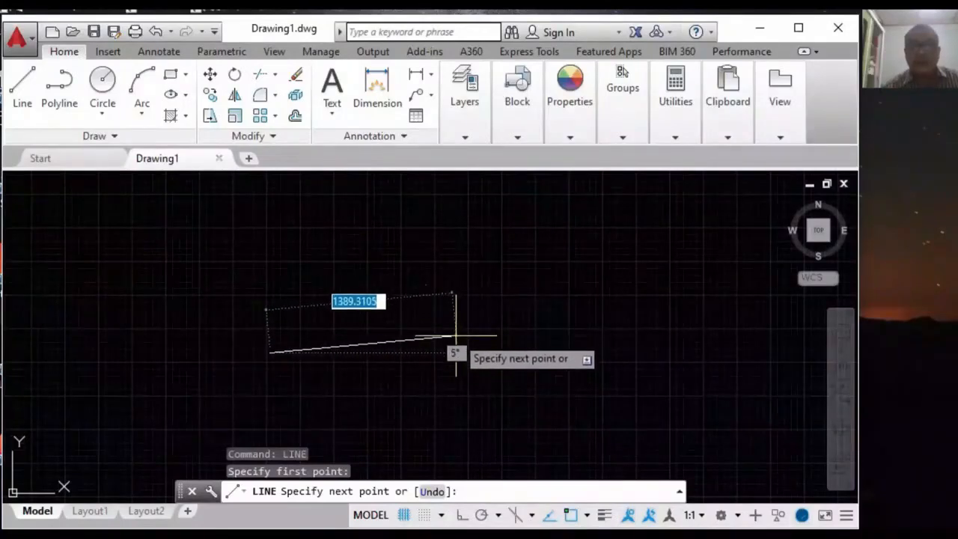
pyautogui.click(462, 517)
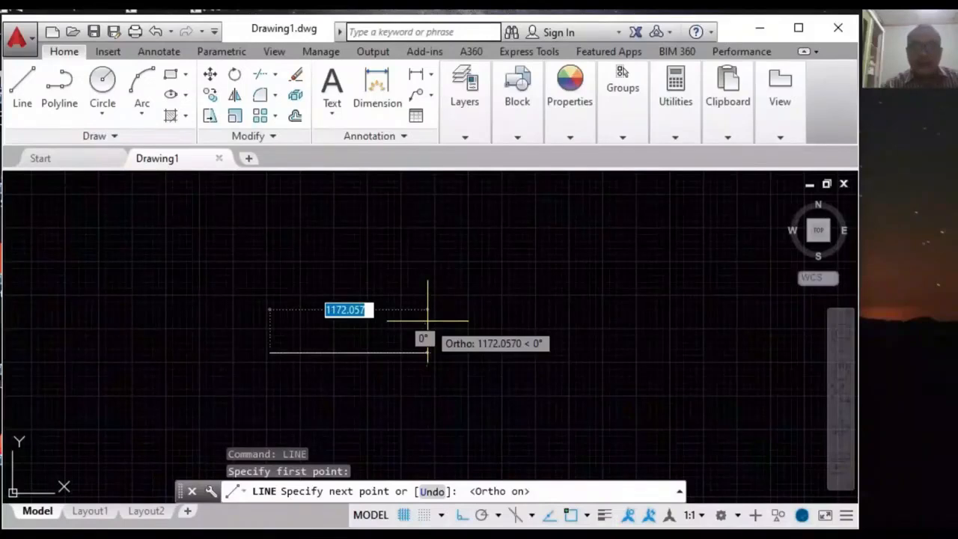
pyautogui.write('30')
pyautogui.press('Return')
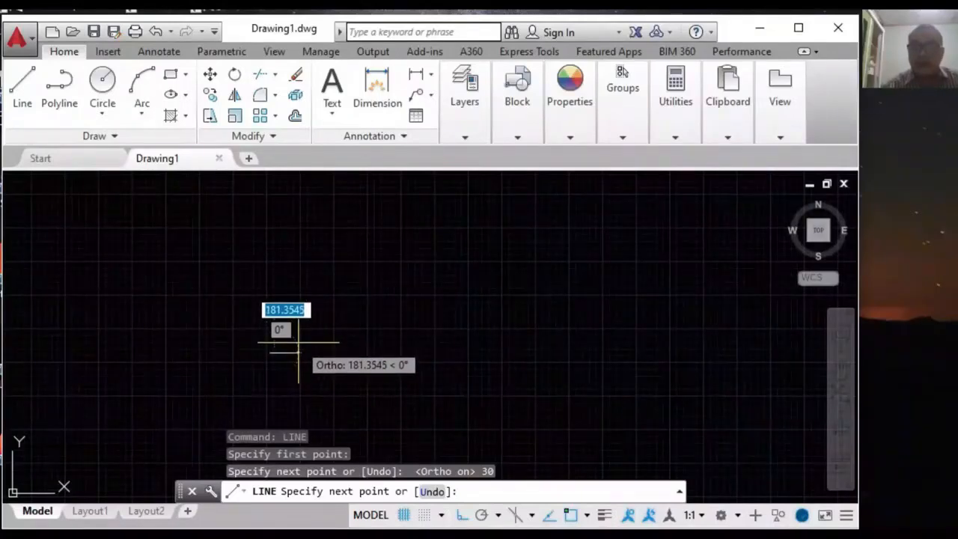
pyautogui.press('Return')
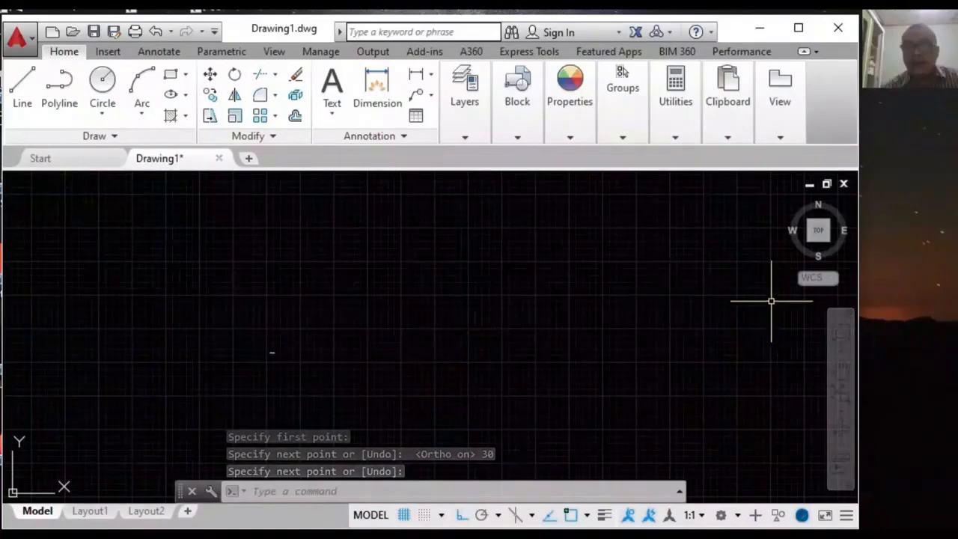
# - Magnify the short horizontal line and centre it in view to examine it
pyautogui.click(841, 369)
pyautogui.moveTo(280, 359); pyautogui.dragTo(354, 357)
pyautogui.scroll(-2, 355, 357)
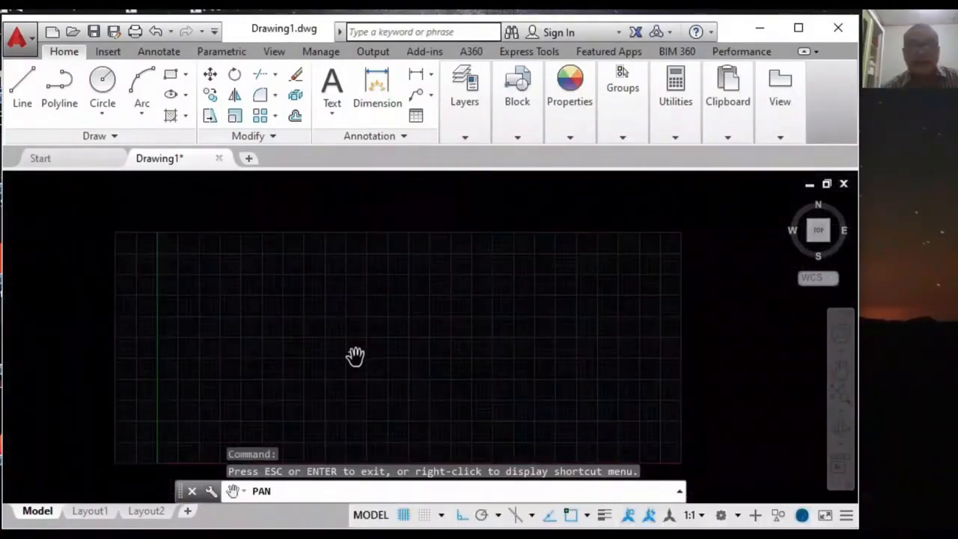
pyautogui.scroll(5, 355, 356)
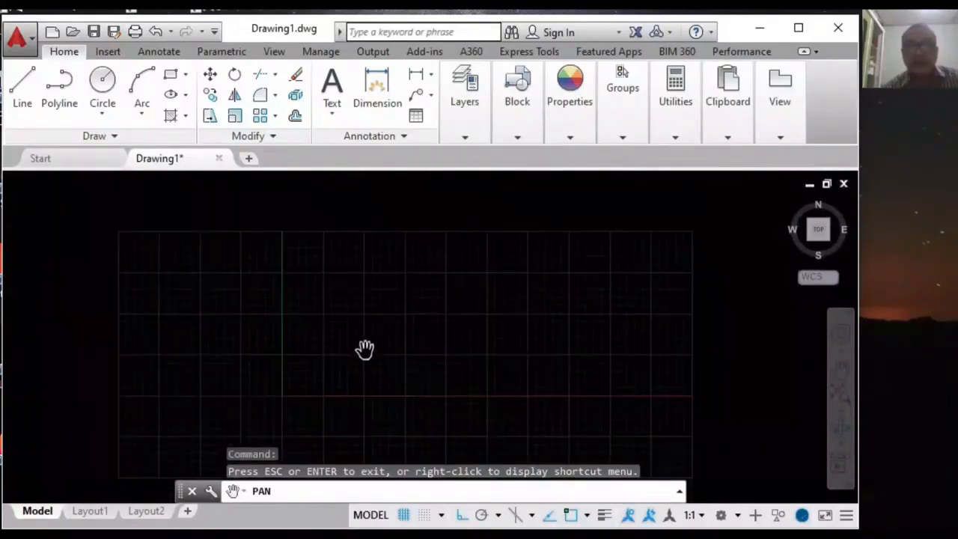
pyautogui.scroll(8, 334, 370)
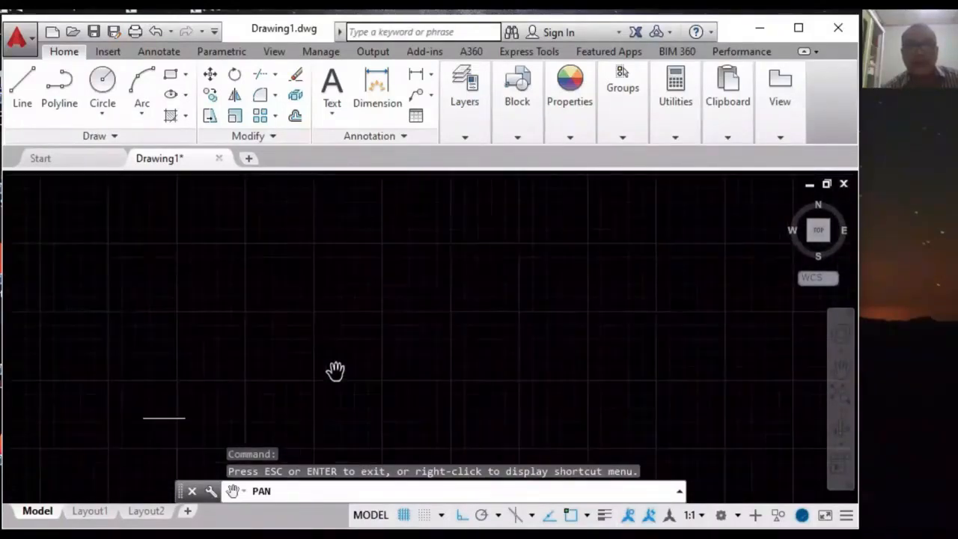
pyautogui.scroll(2, 220, 411)
pyautogui.moveTo(217, 412); pyautogui.dragTo(445, 400)
pyautogui.scroll(2, 393, 376)
pyautogui.scroll(2, 356, 388)
pyautogui.scroll(2, 446, 397)
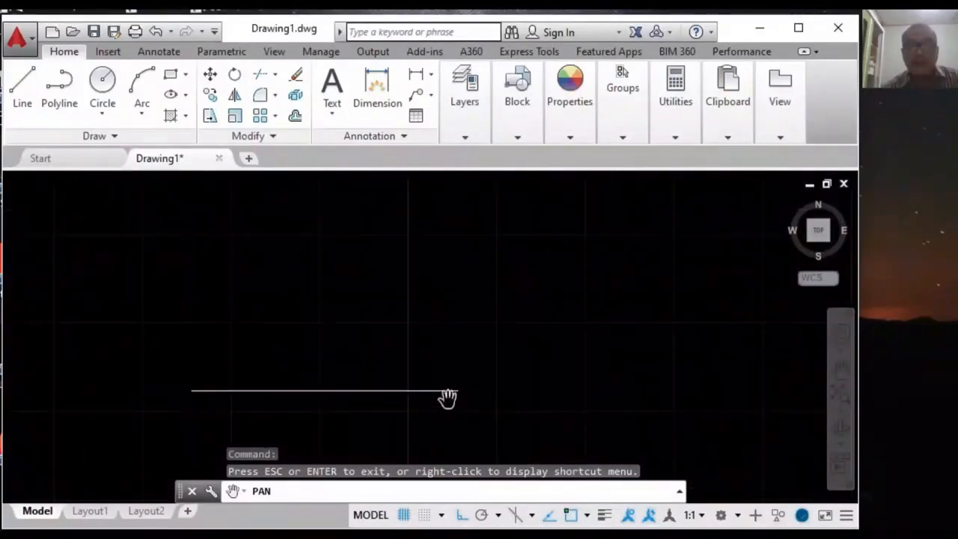
pyautogui.scroll(-2, 379, 394)
pyautogui.scroll(2, 379, 394)
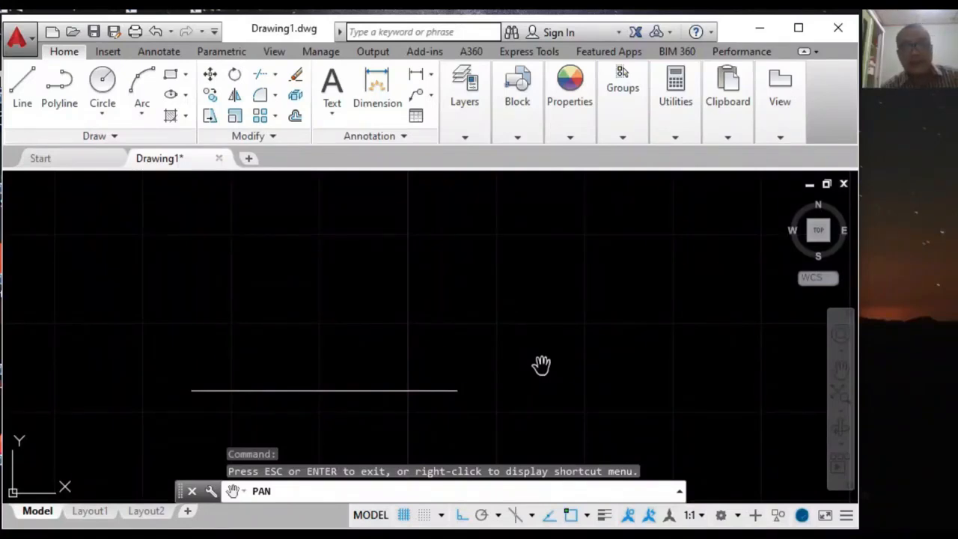
pyautogui.press('Escape')
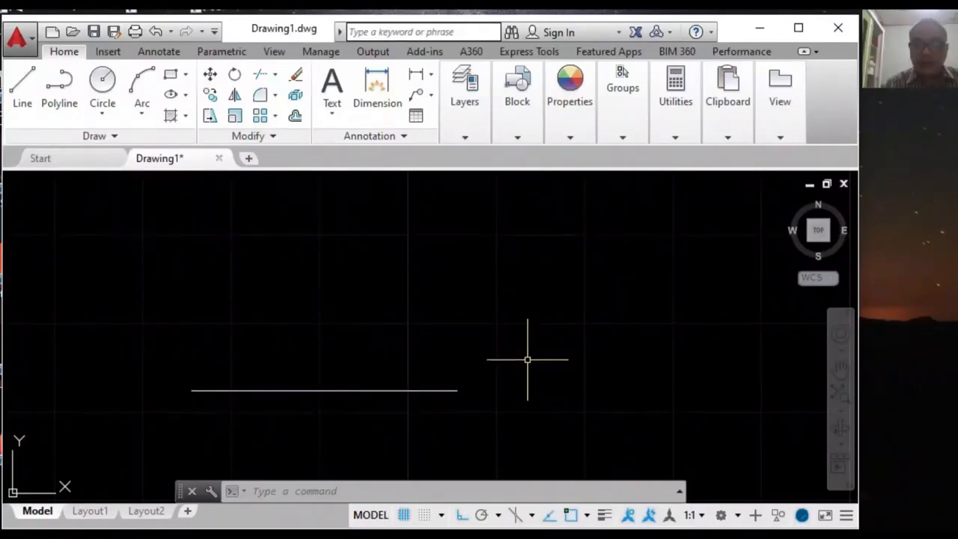
# - Draw a second horizontal line 40 units long, above the first one and offset to its right
pyautogui.write('line')
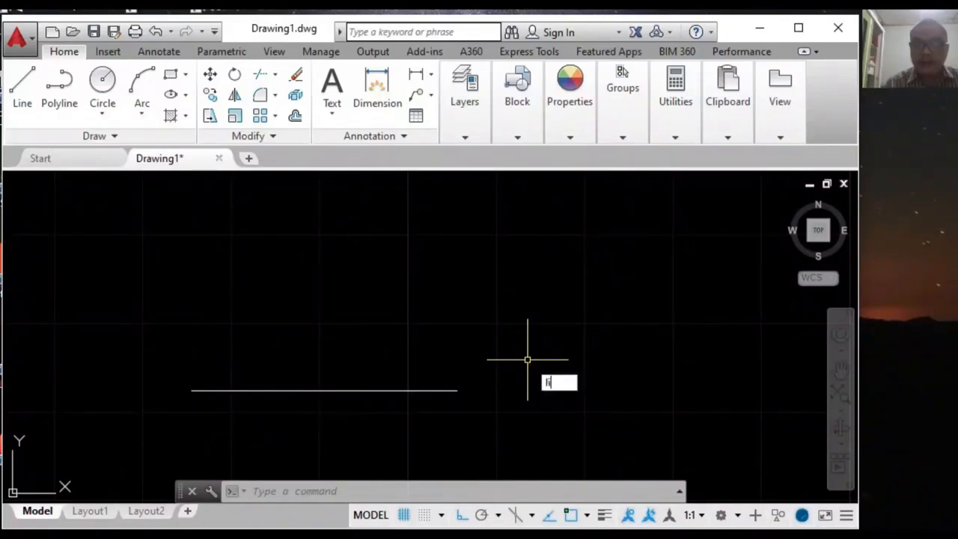
pyautogui.press('Return')
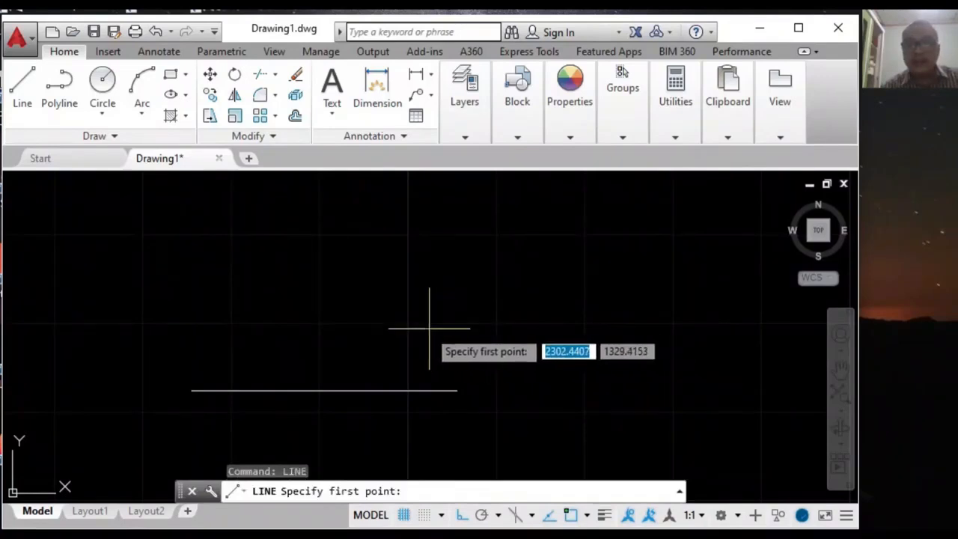
pyautogui.click(290, 323)
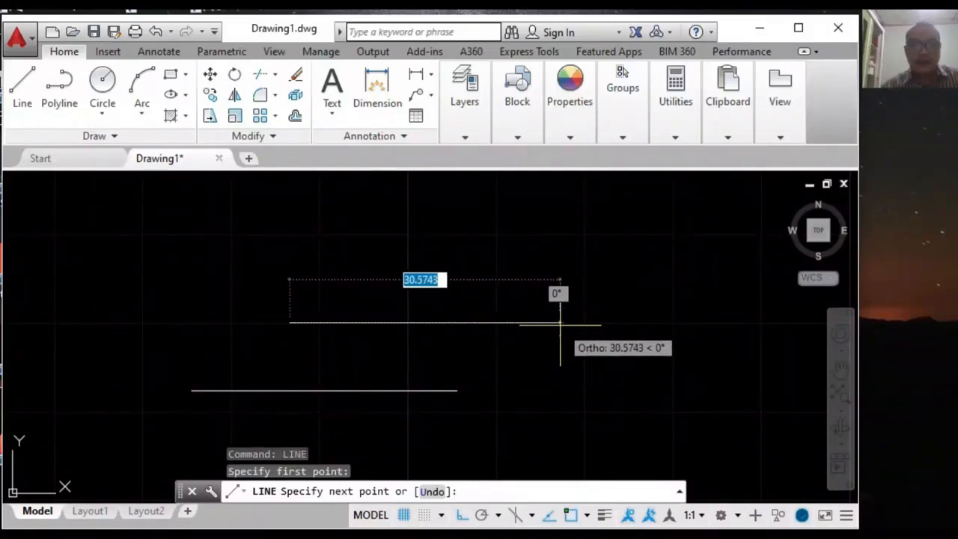
pyautogui.write('40')
pyautogui.press('Return')
pyautogui.scroll(-2, 550, 360)
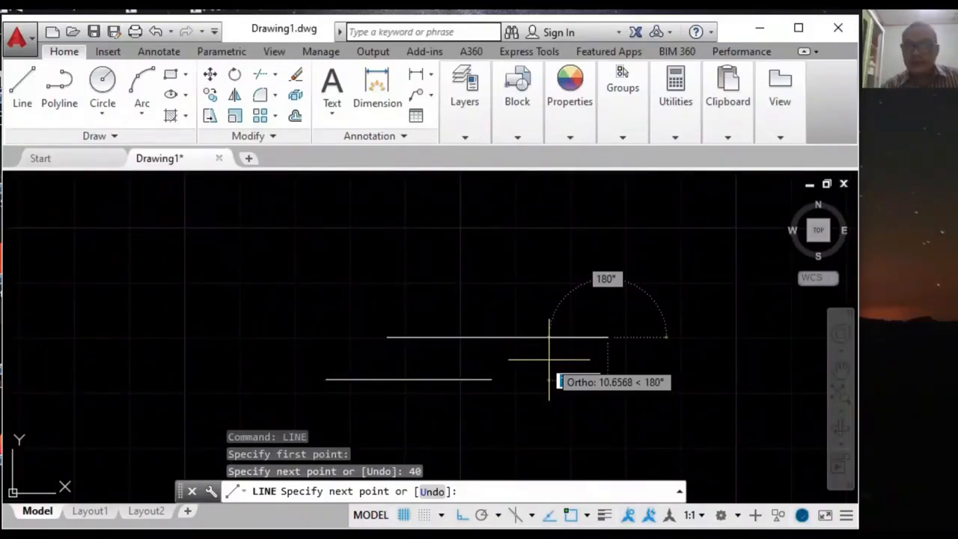
pyautogui.press('Return')
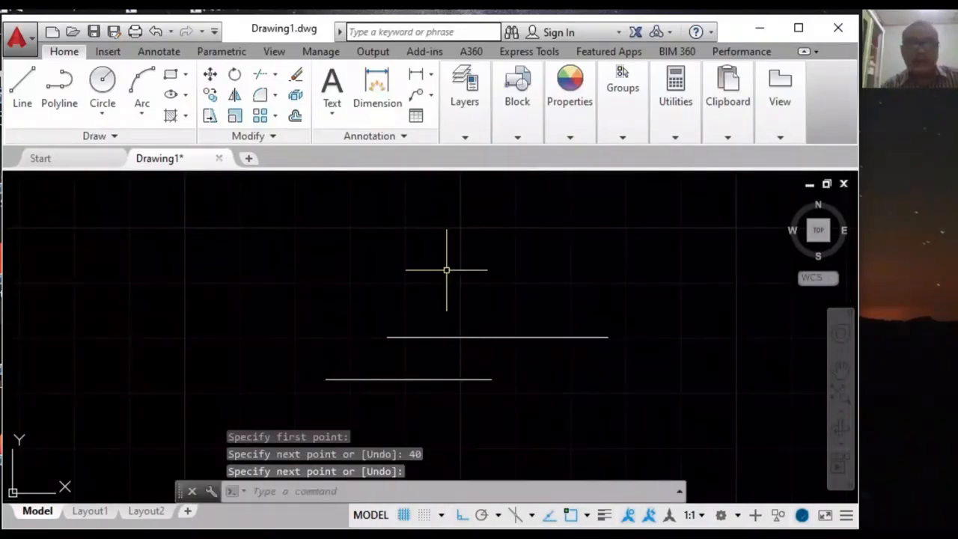
# - Draw a third horizontal line 30 units long, above the 40-unit line and offset to its right
pyautogui.click(22, 85)
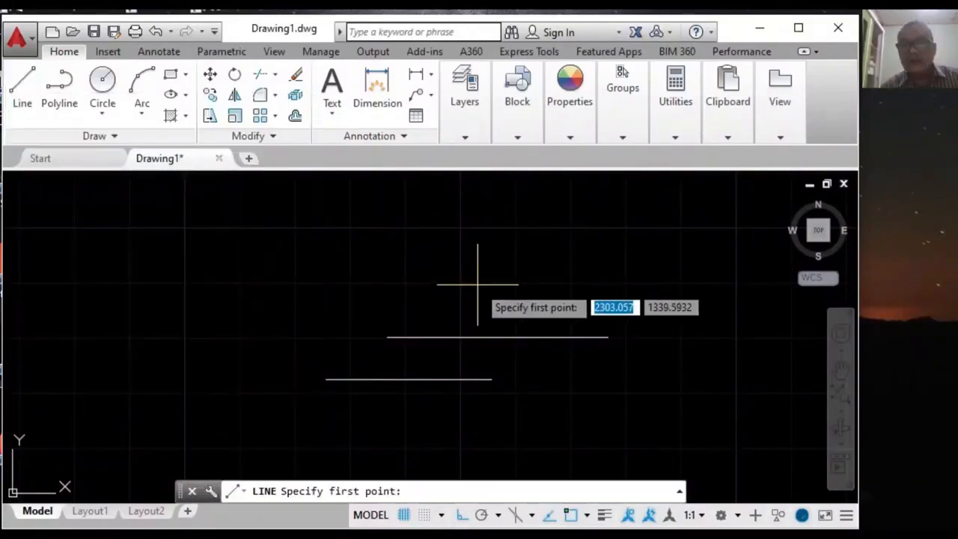
pyautogui.click(480, 284)
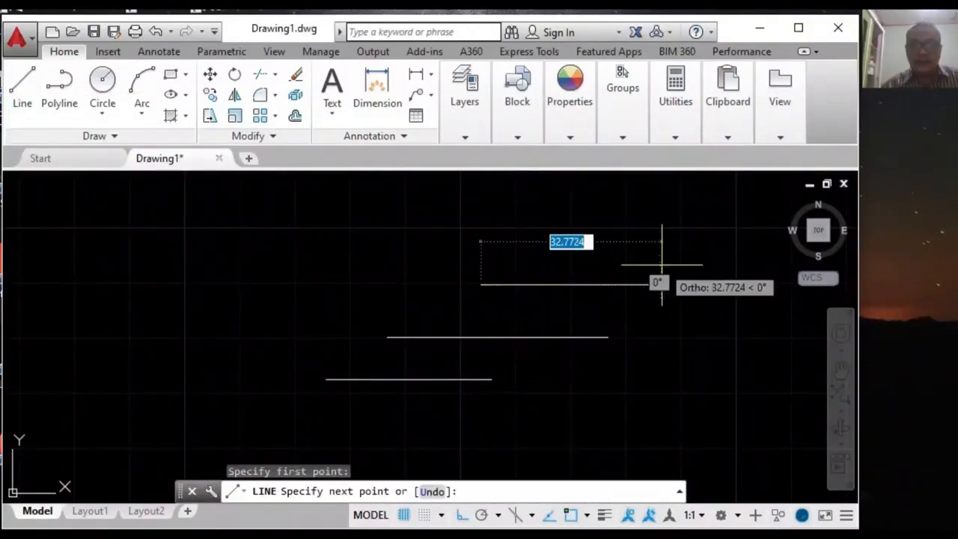
pyautogui.write('0')
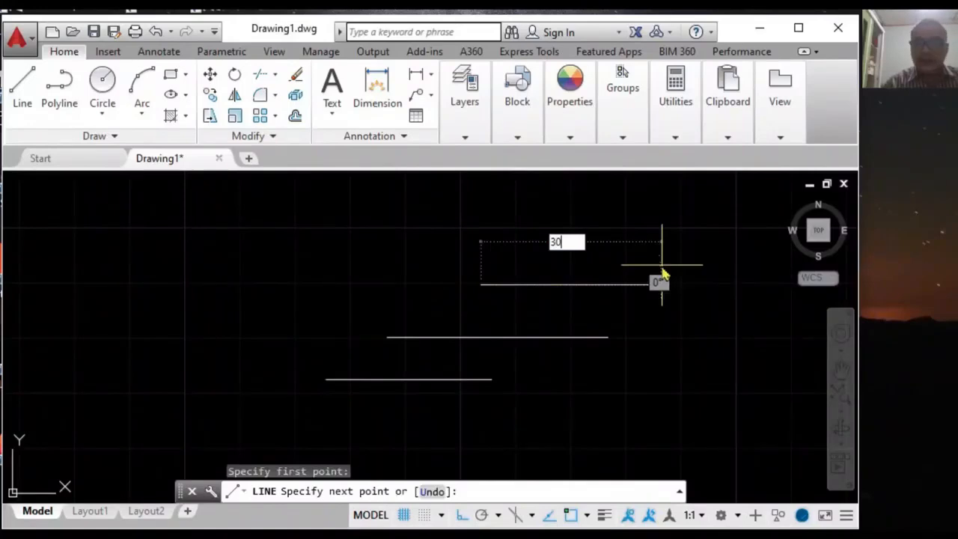
pyautogui.press('Return')
pyautogui.press('Return')
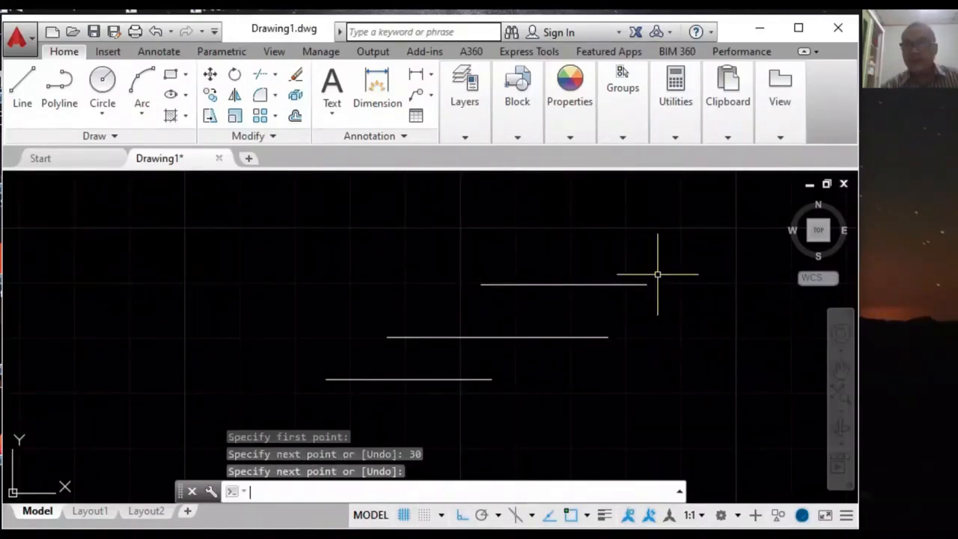
# - Begin a connected line outline in the empty area right of the three lines, with relative segments @6,0 and @0,4
pyautogui.click(840, 369)
pyautogui.moveTo(635, 383); pyautogui.dragTo(499, 347)
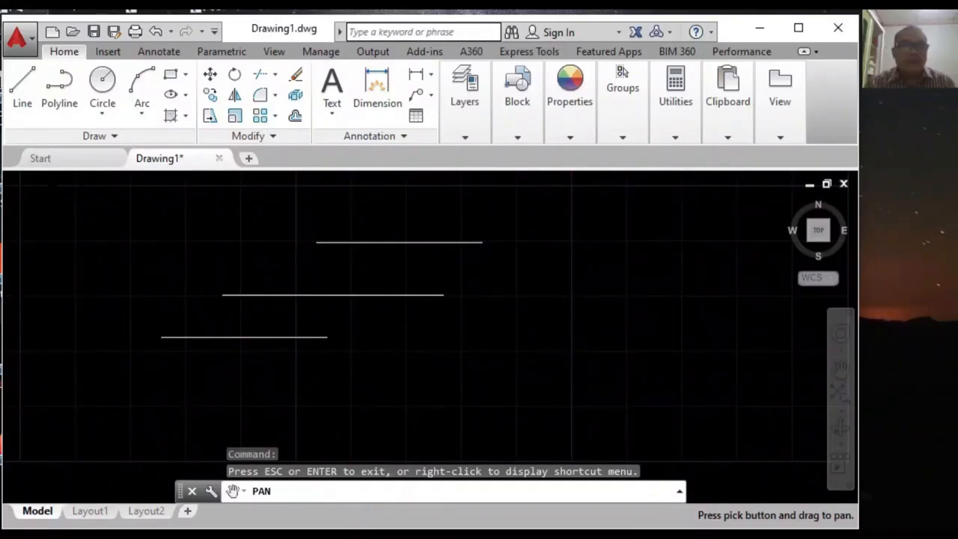
pyautogui.click(21, 95)
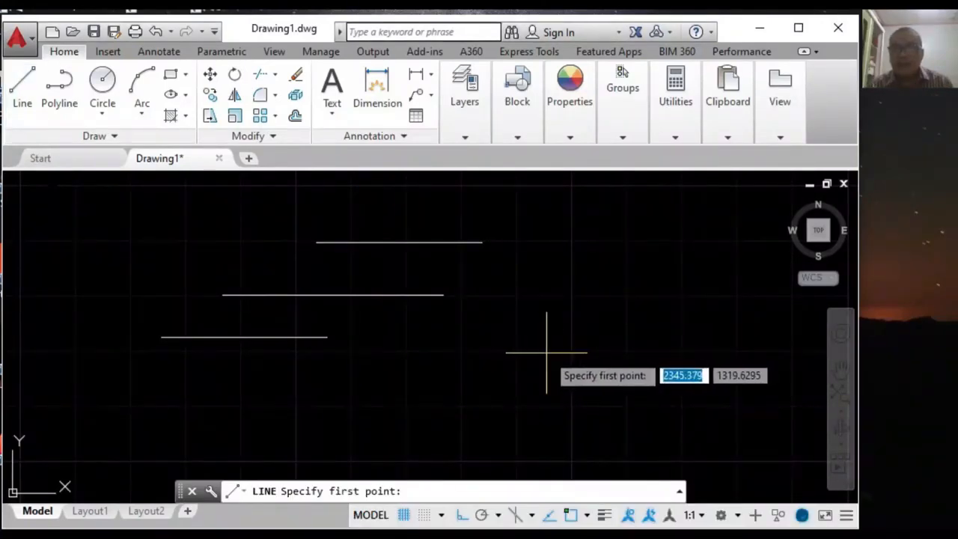
pyautogui.click(538, 352)
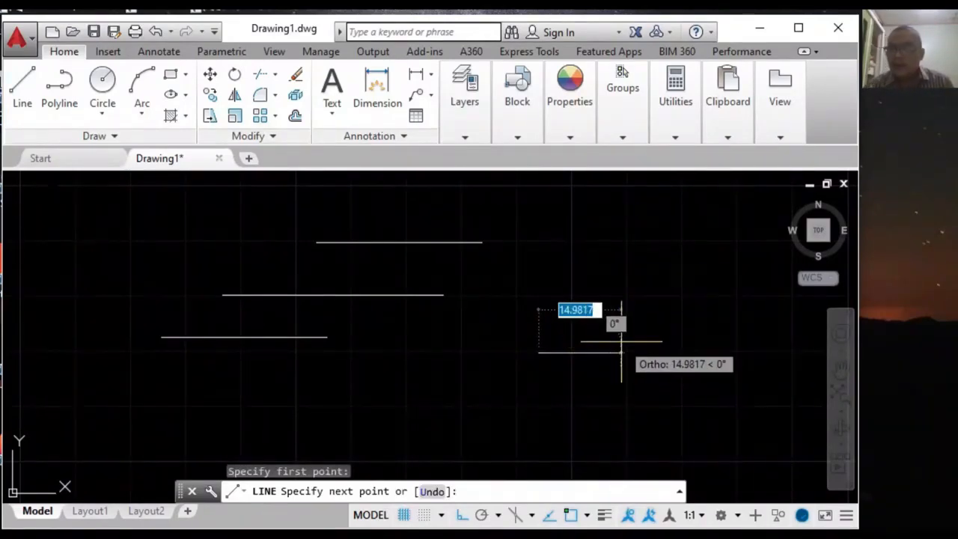
pyautogui.write('6')
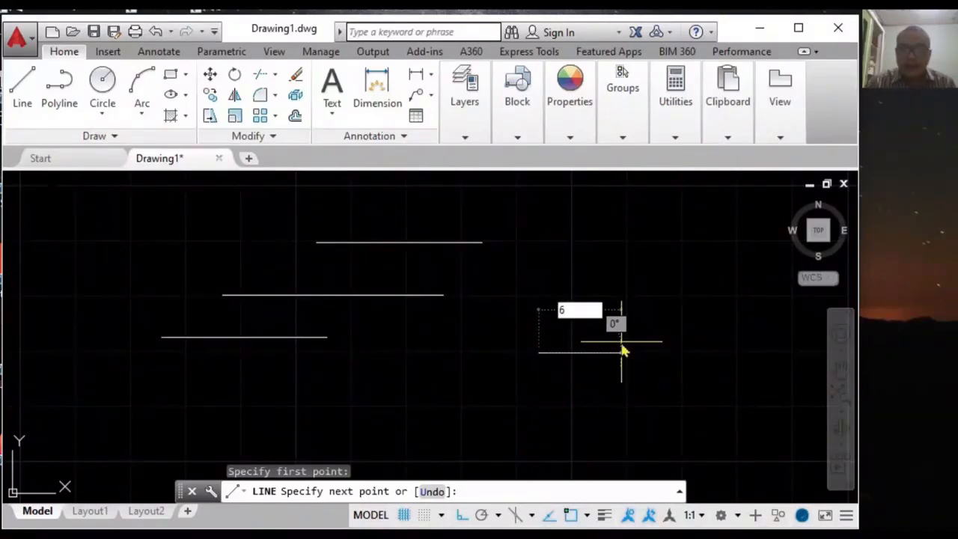
pyautogui.press('Return')
pyautogui.write('0')
pyautogui.press('Return')
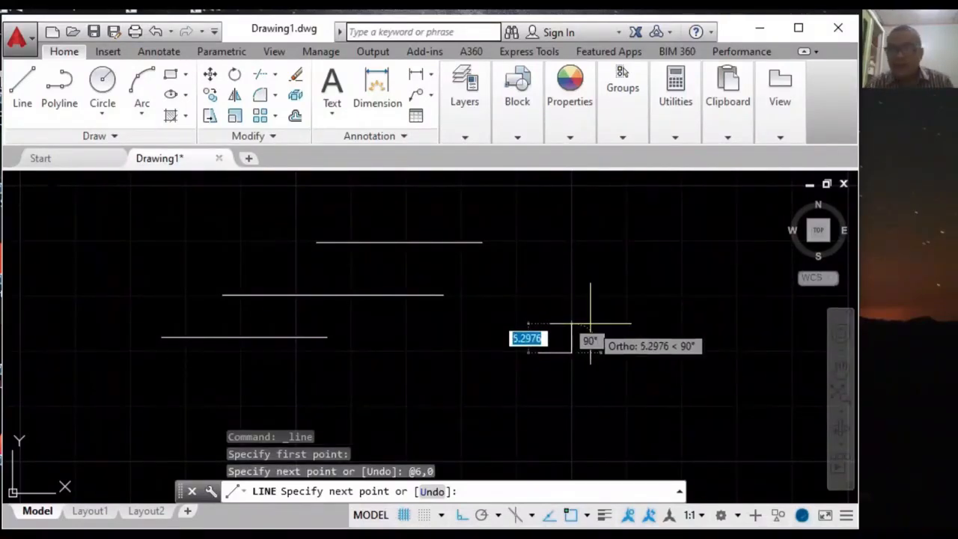
pyautogui.write('0')
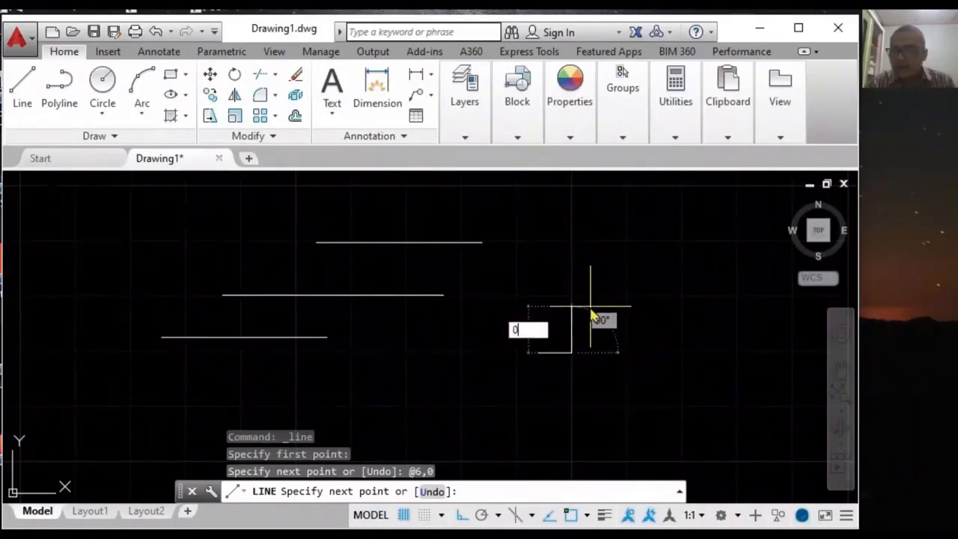
pyautogui.press('Tab')
pyautogui.write('4')
pyautogui.press('Return')
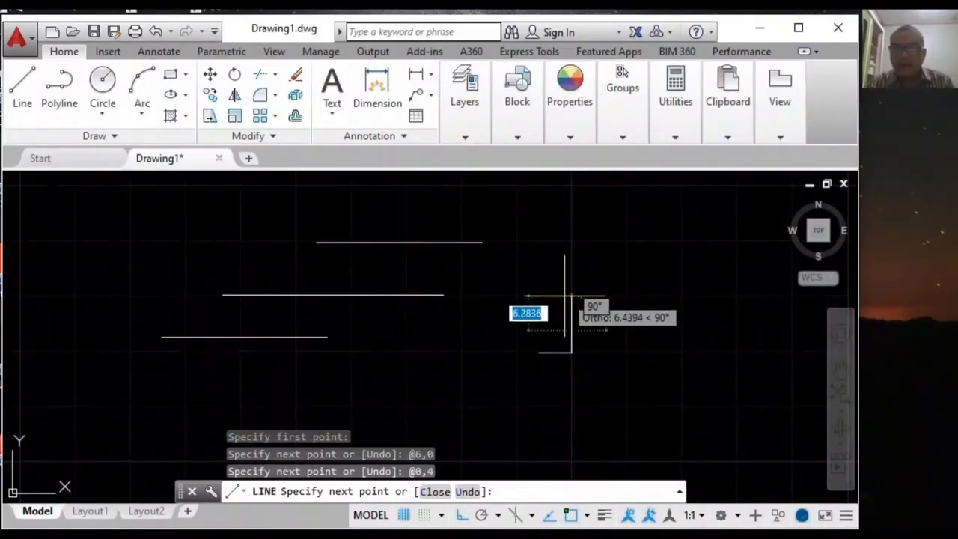
# - Extend the connected line outline with the relative segments @-3,0 and @0,4
pyautogui.write('-')
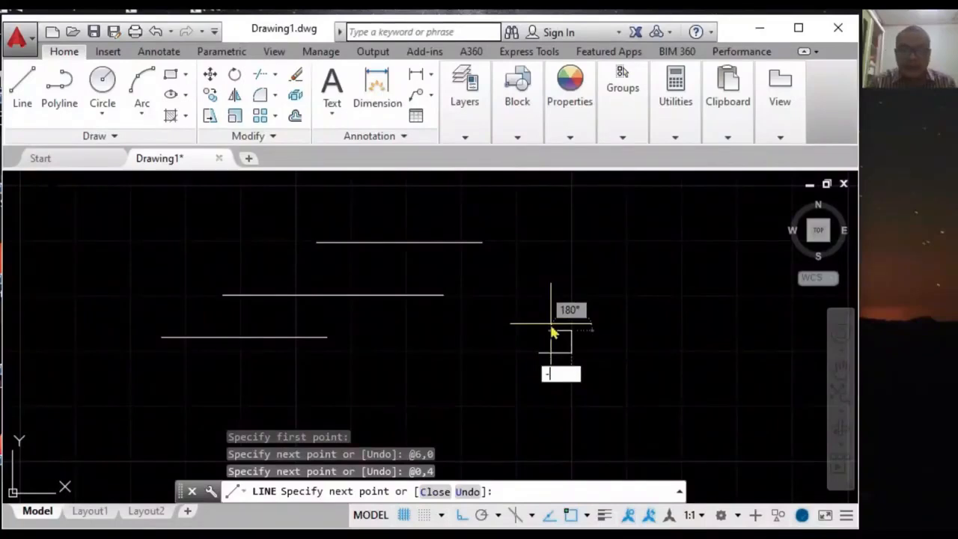
pyautogui.write('3,')
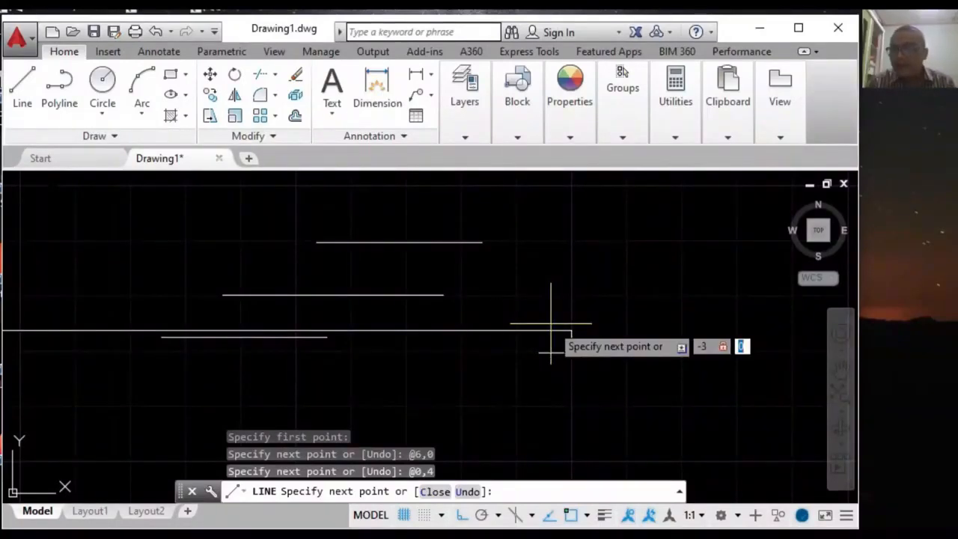
pyautogui.write('0')
pyautogui.press('Return')
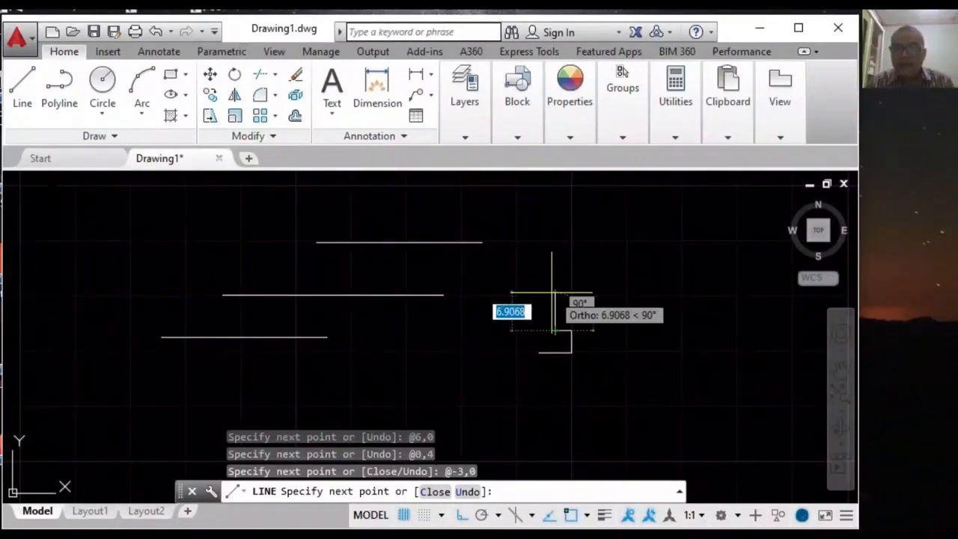
pyautogui.write('0')
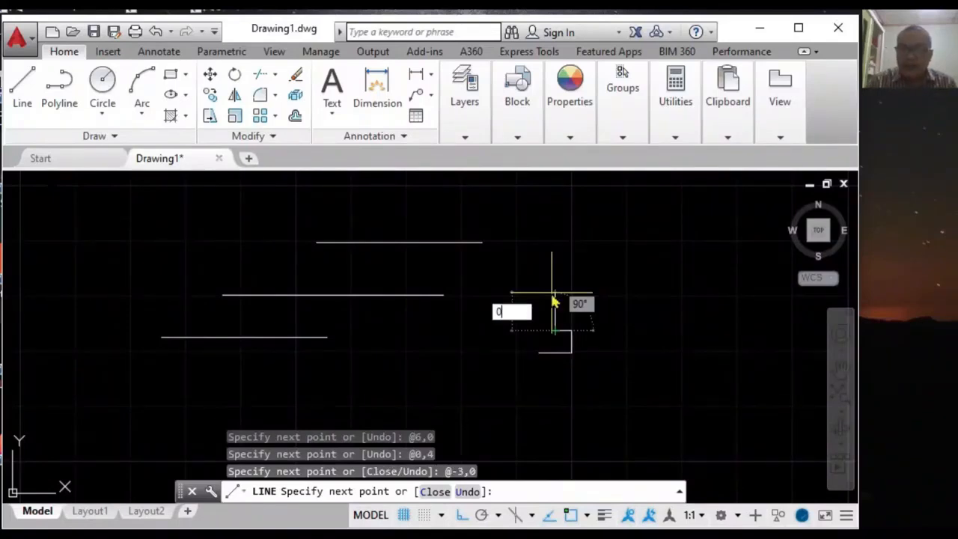
pyautogui.write(',4')
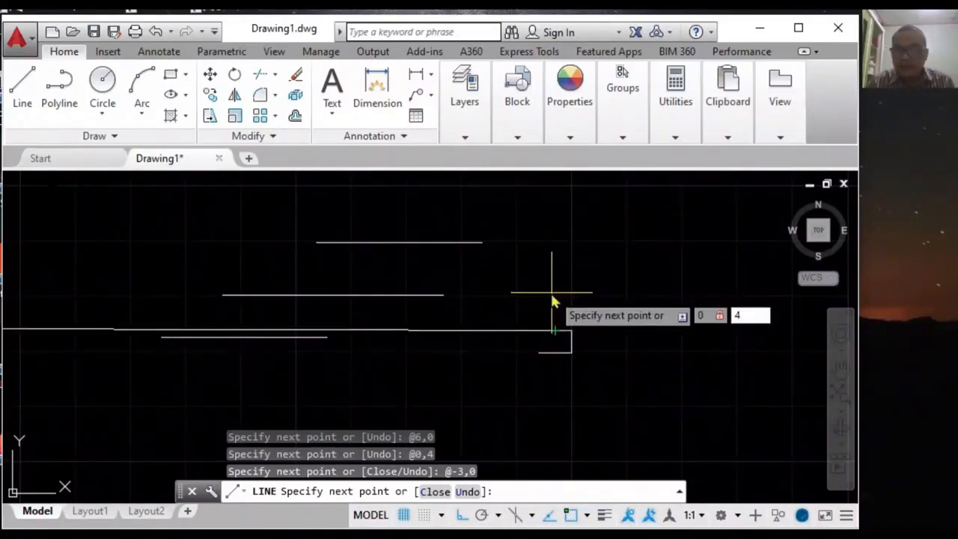
pyautogui.press('Return')
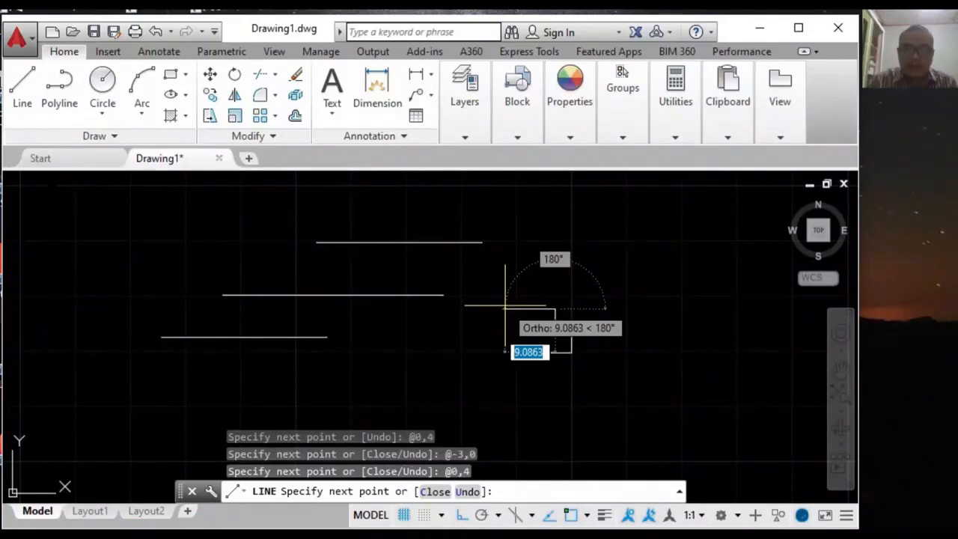
# - Add the relative segment @-5,0 and close the outline back to its starting point
pyautogui.write('-5,0')
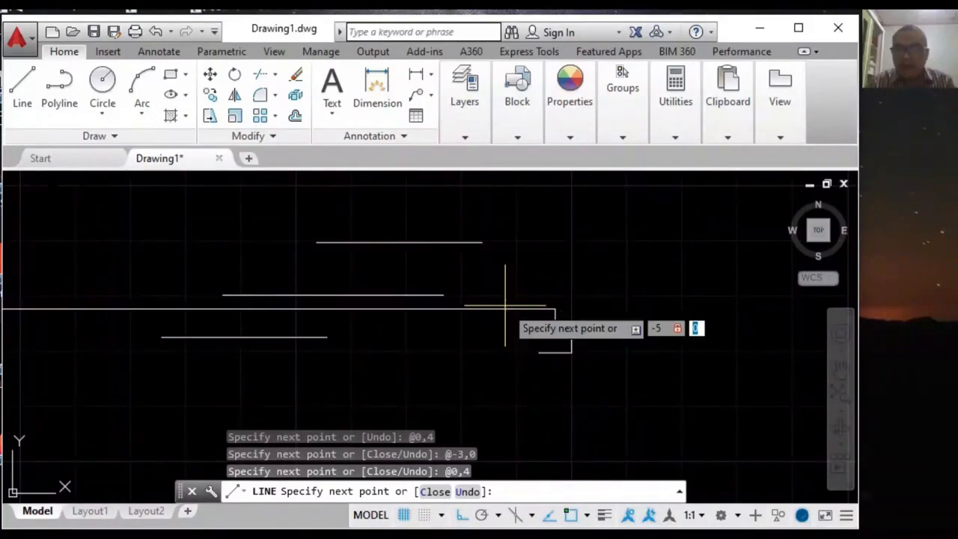
pyautogui.press('Return')
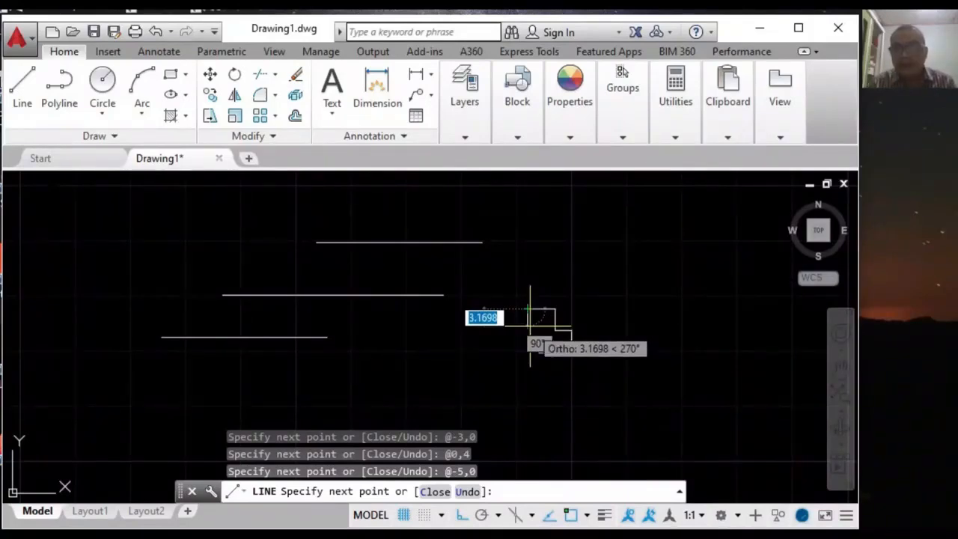
pyautogui.write('c')
pyautogui.press('Return')
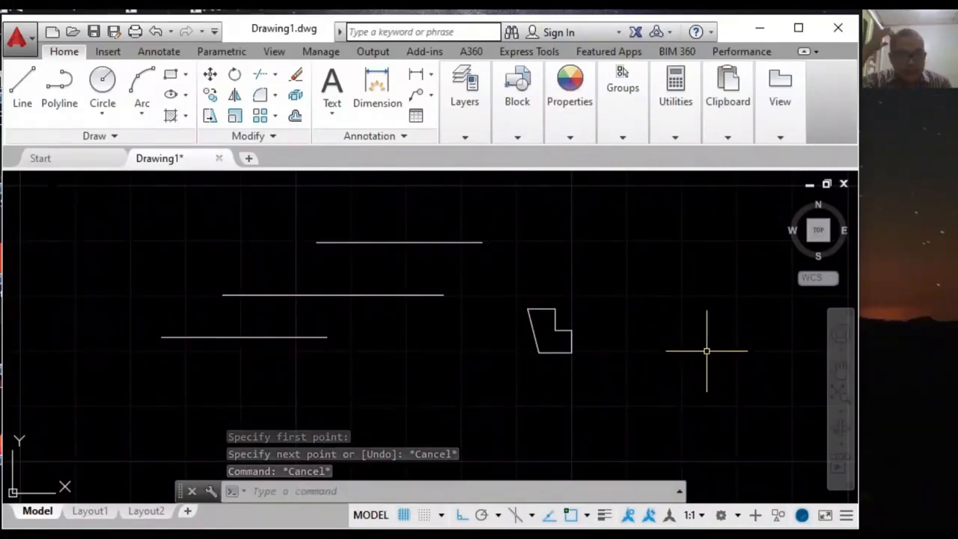
# - Begin a second line outline in the empty area right of the closed shape, with a first polar segment @5<0
pyautogui.write('l')
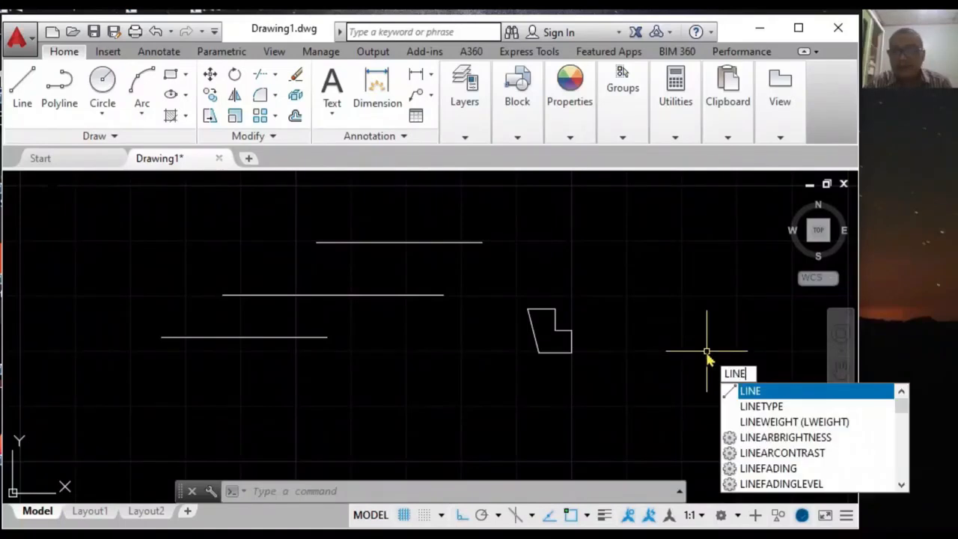
pyautogui.write('ine')
pyautogui.press('Return')
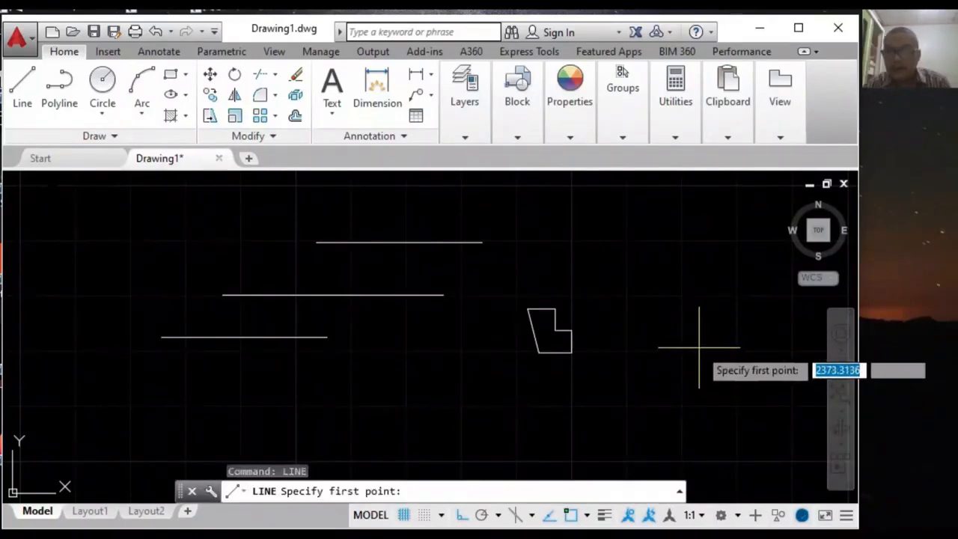
pyautogui.click(686, 354)
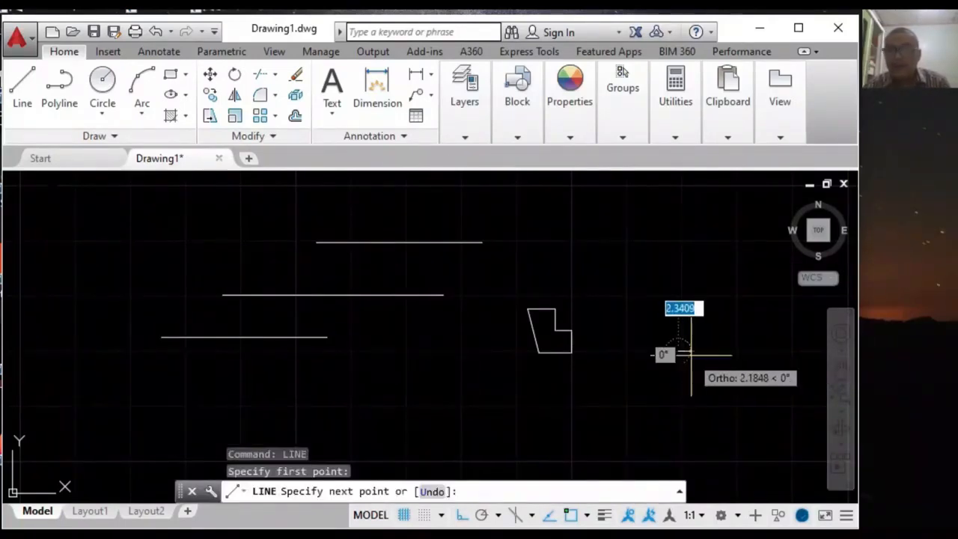
pyautogui.write('5')
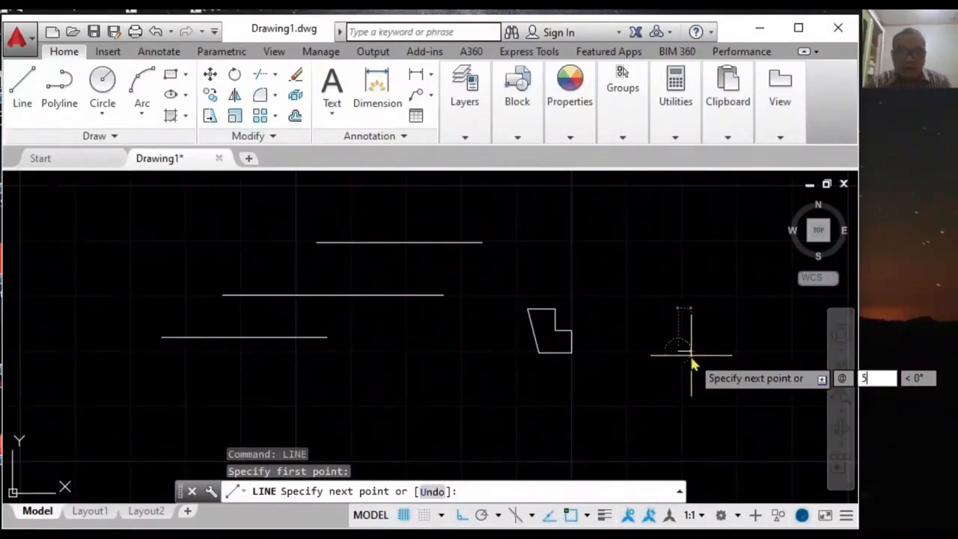
pyautogui.press('Tab')
pyautogui.write('0')
pyautogui.press('Return')
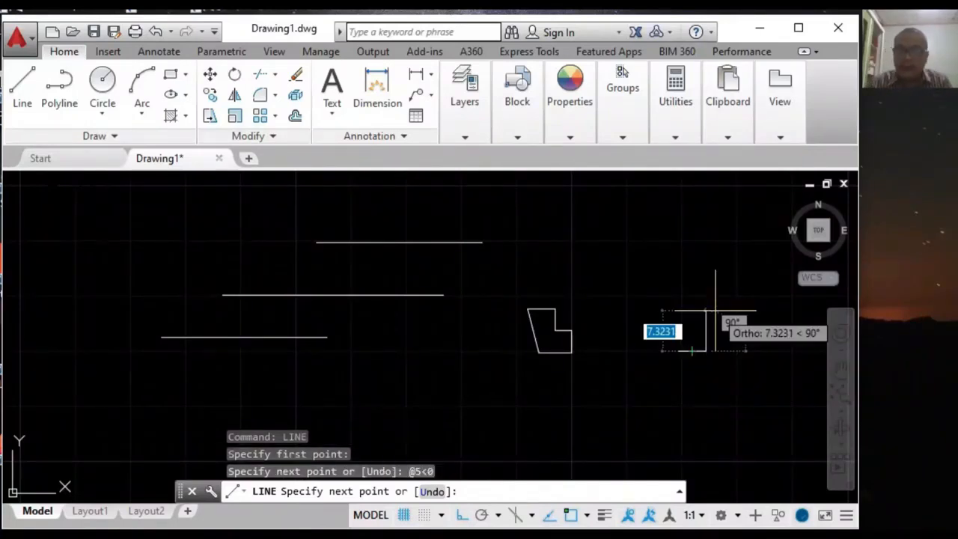
# - Continue the second outline with the polar segment @6<50 and the relative segment @4,0
pyautogui.write('@6')
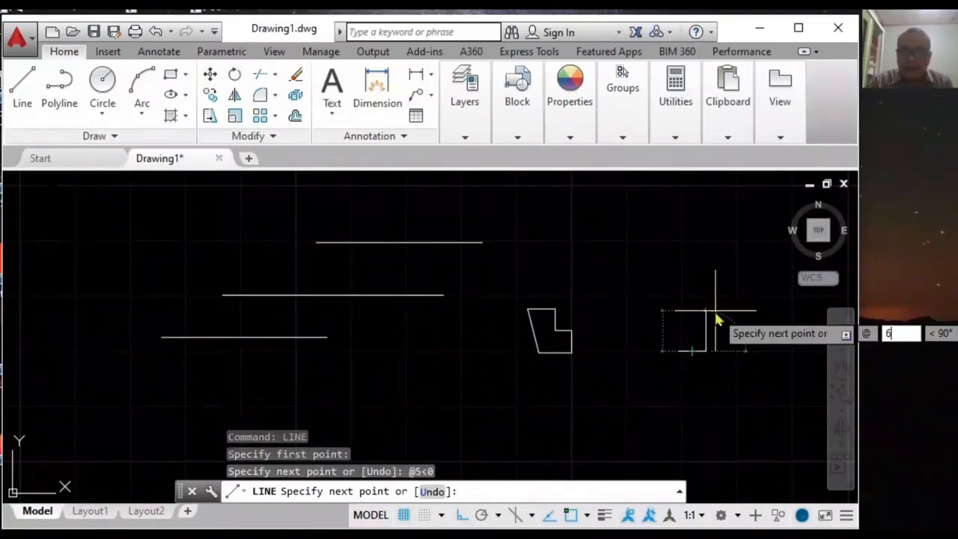
pyautogui.press('Tab')
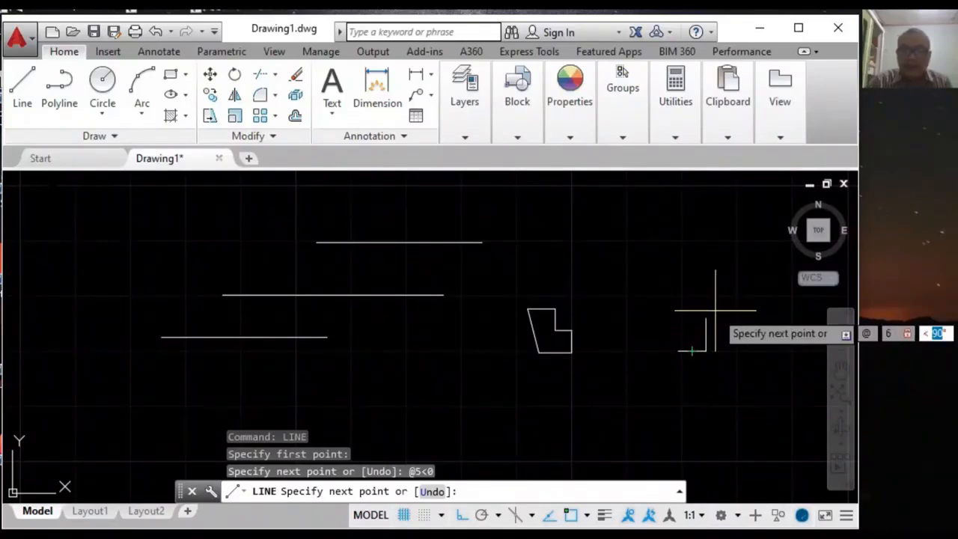
pyautogui.write('50')
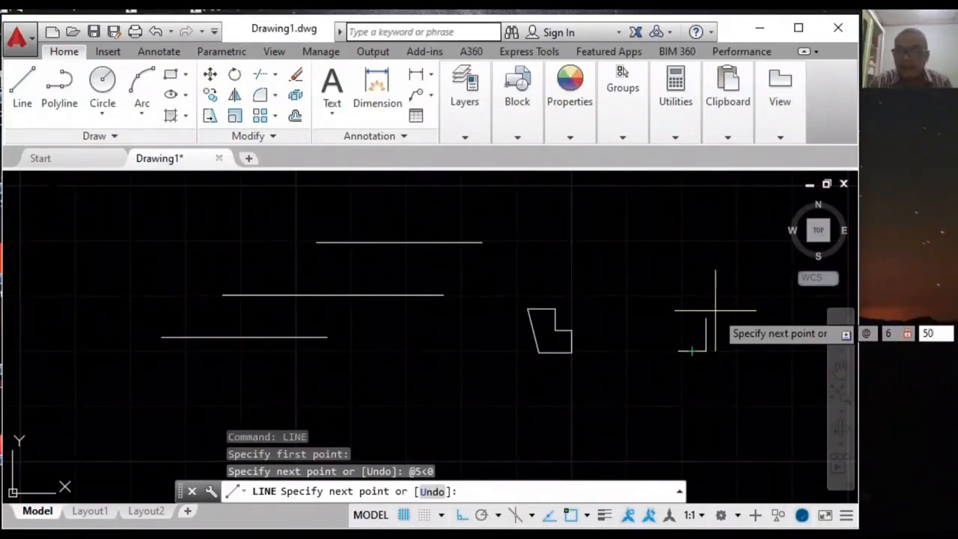
pyautogui.press('Return')
pyautogui.write('@4')
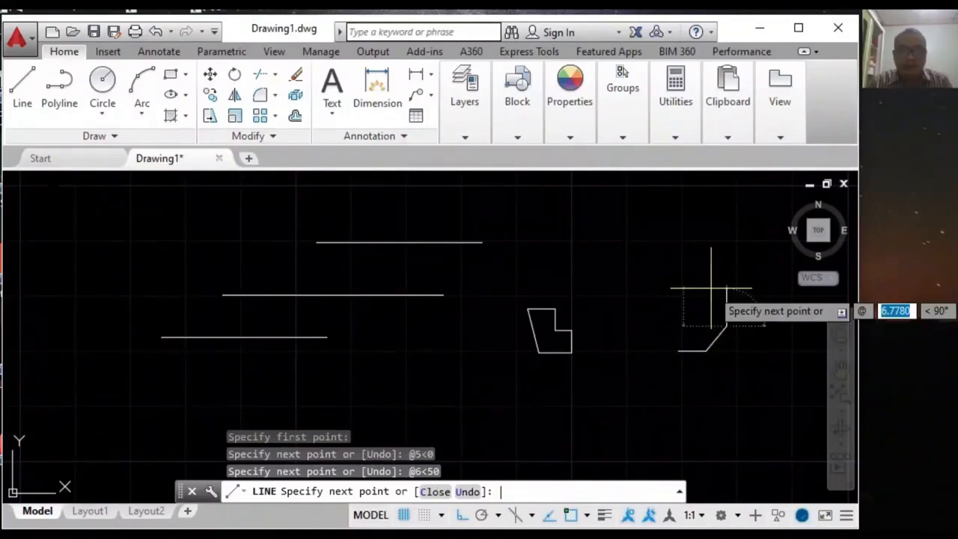
pyautogui.write(',0')
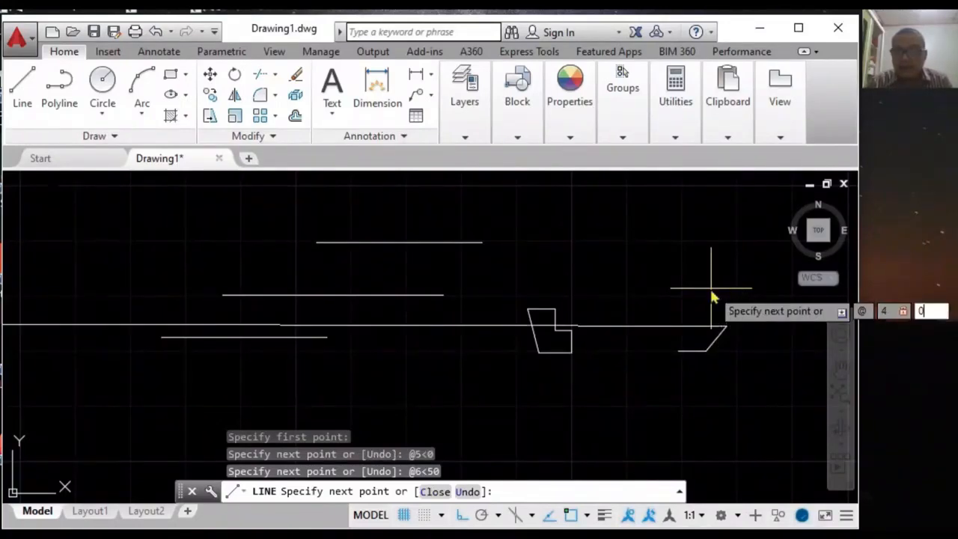
pyautogui.press('Return')
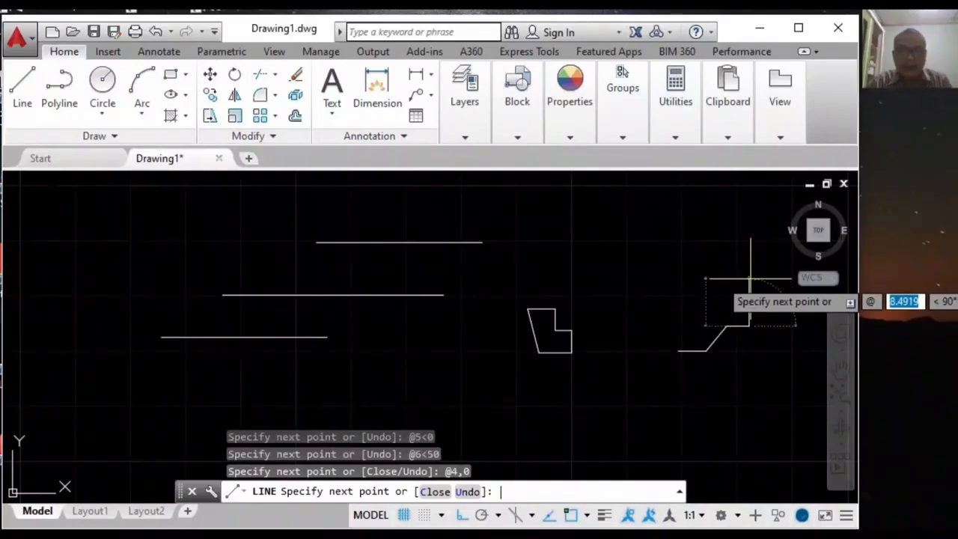
# - Add the polar segments @5<90 and @3<130 to the second outline
pyautogui.write('5')
pyautogui.press('Tab')
pyautogui.write('90')
pyautogui.press('Return')
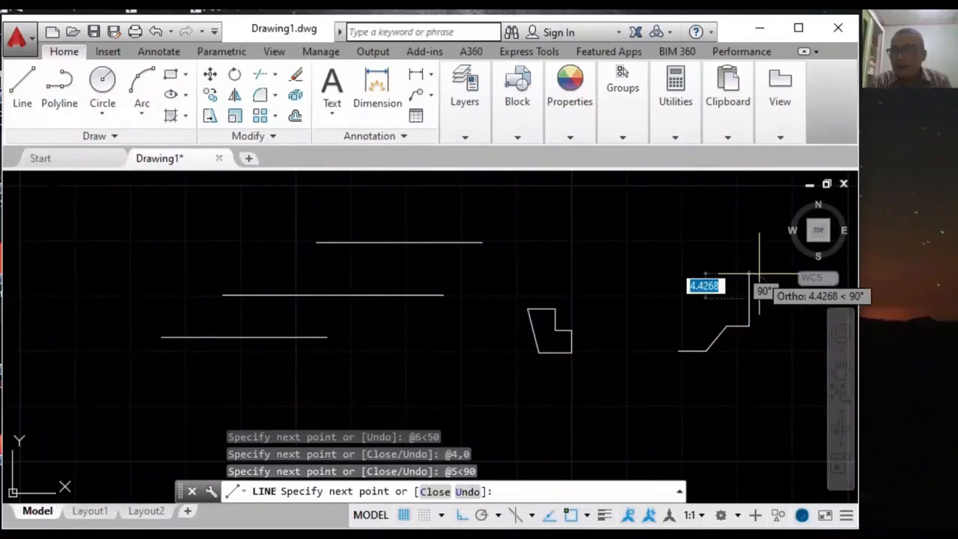
pyautogui.write('@3')
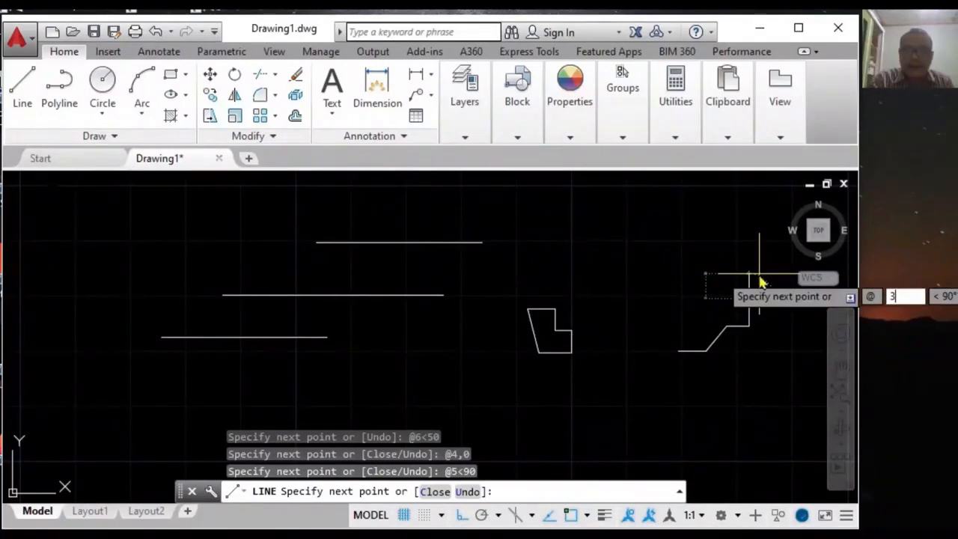
pyautogui.press('Tab')
pyautogui.write('13')
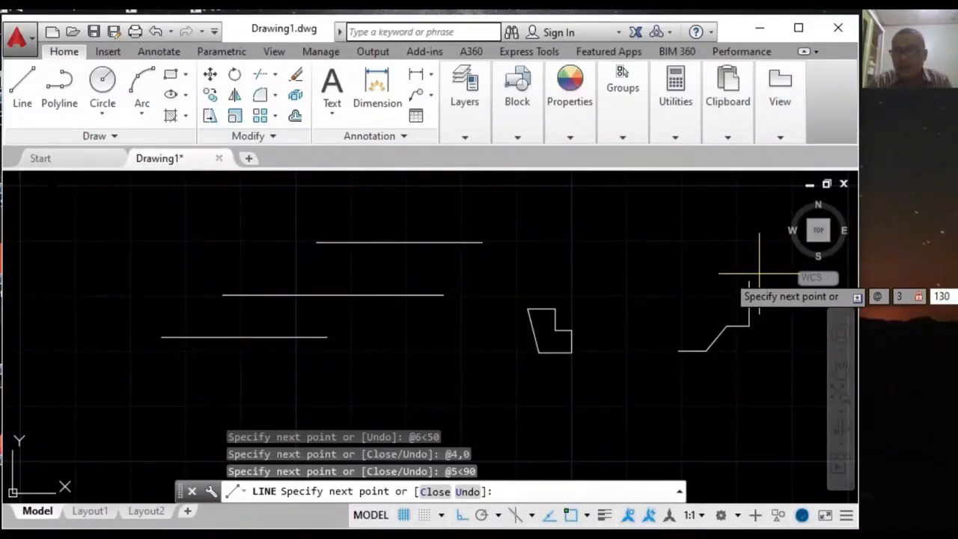
pyautogui.write('0')
pyautogui.press('Return')
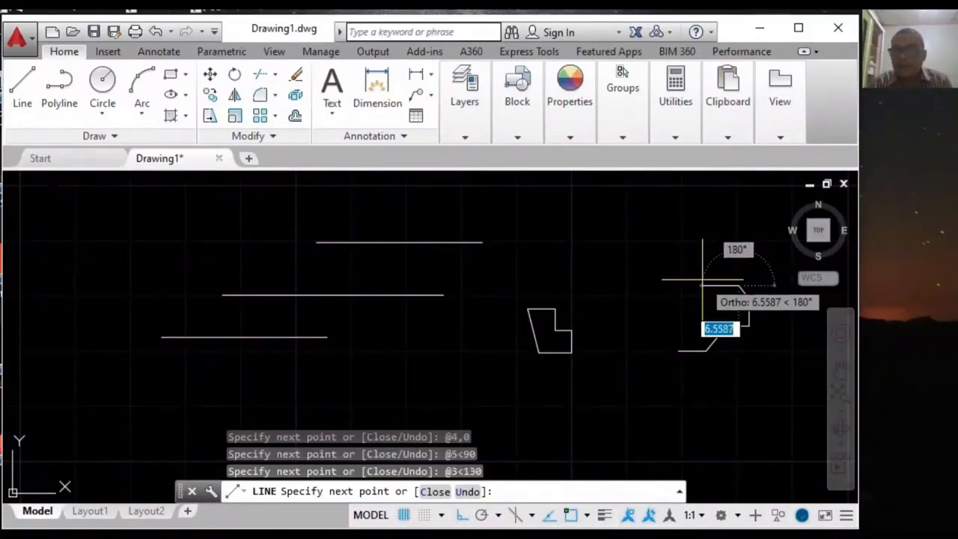
pyautogui.write('@1')
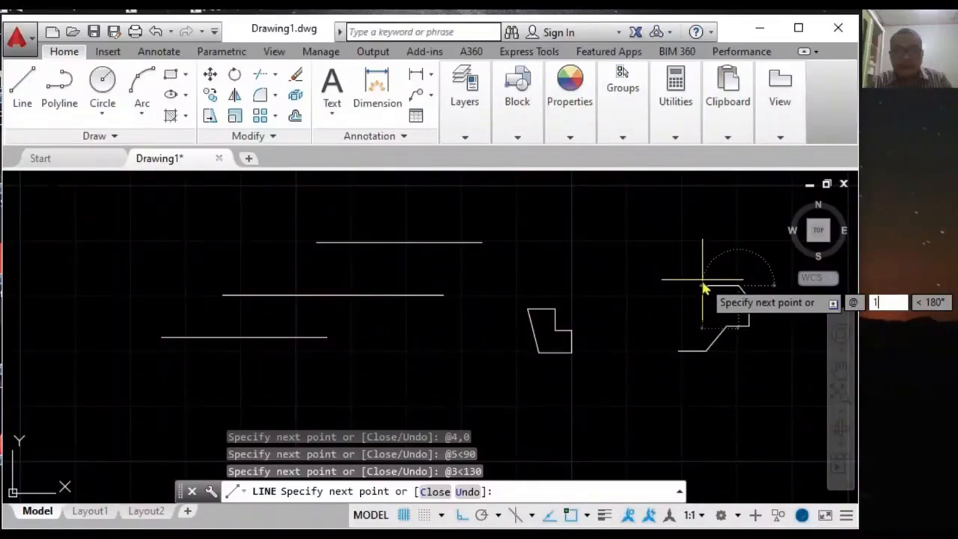
pyautogui.write('6')
pyautogui.press('Tab')
pyautogui.write('180')
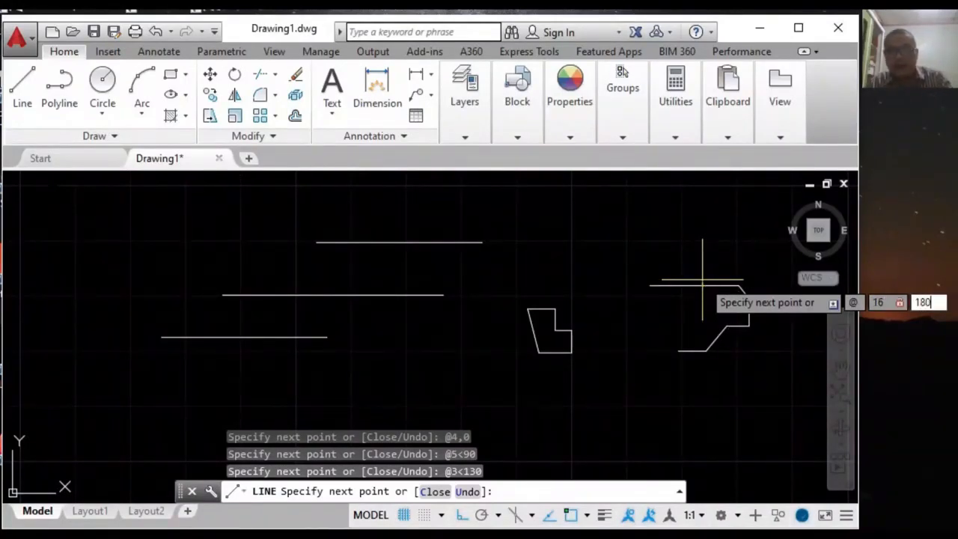
pyautogui.press('Return')
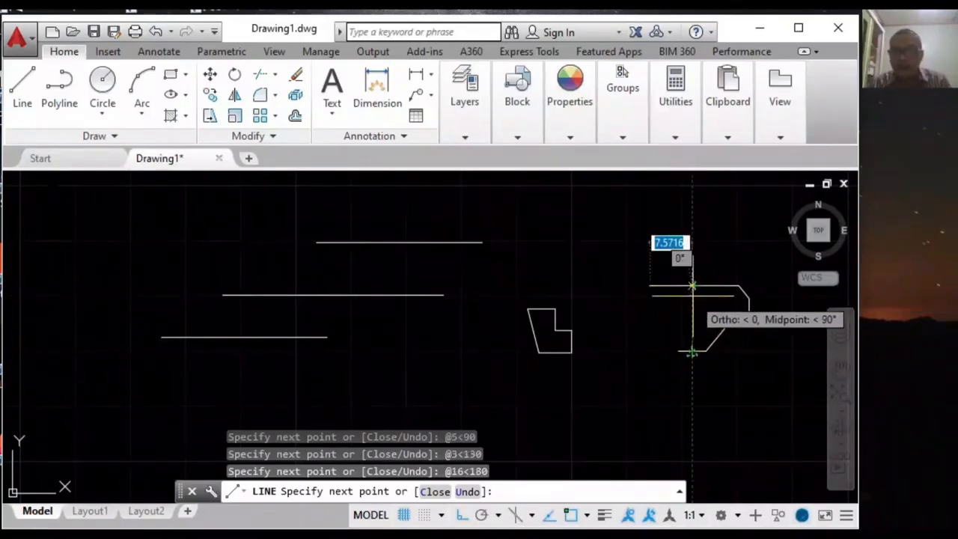
pyautogui.press('F8')
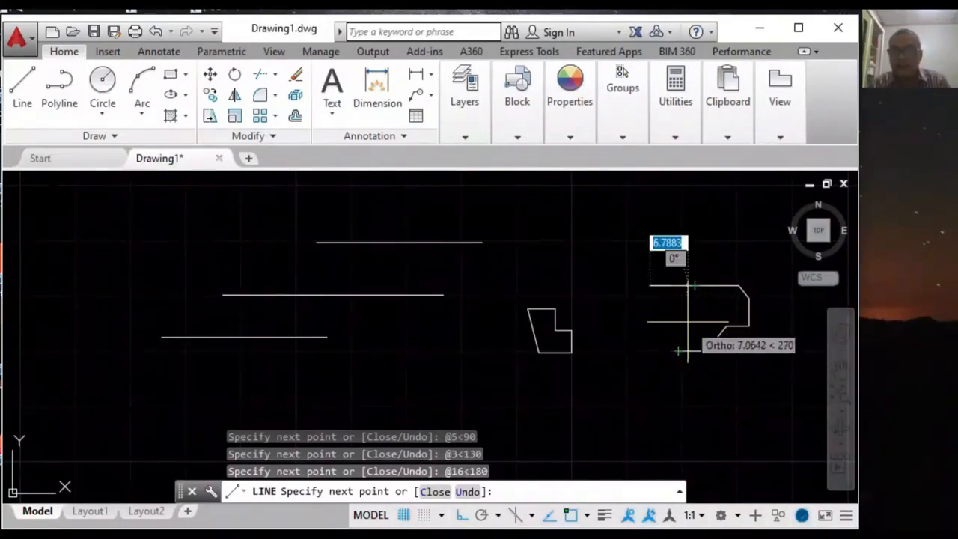
pyautogui.write('c')
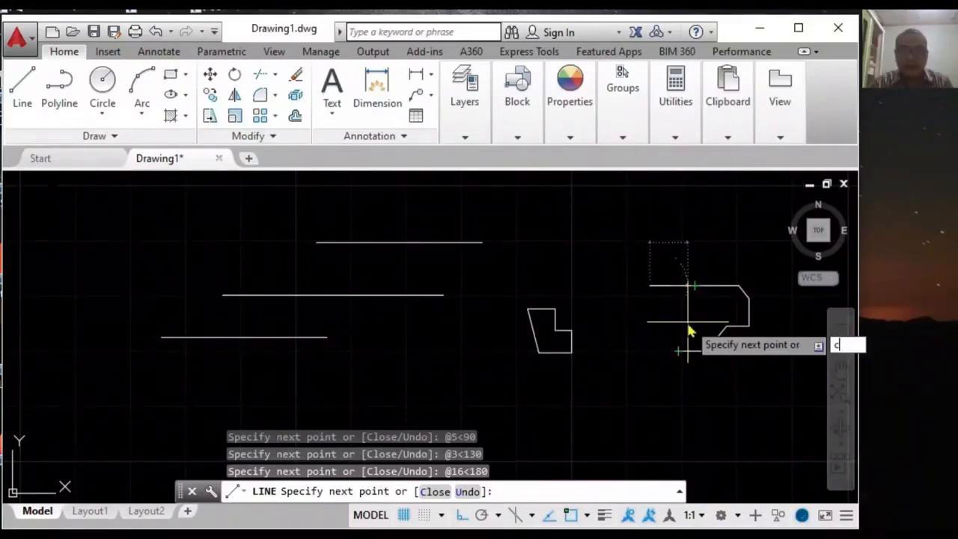
pyautogui.press('Return')
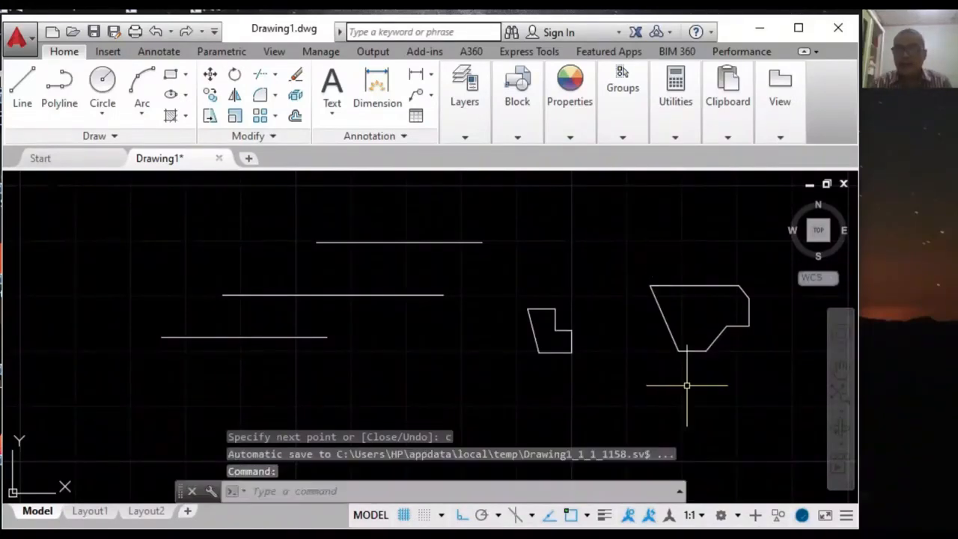
# - Draw a closed six-sided stepped polyline with horizontal and vertical segments in the empty area below the three lines
pyautogui.scroll(-1, 680, 370)
pyautogui.moveTo(708, 375); pyautogui.dragTo(668, 305, button='middle')
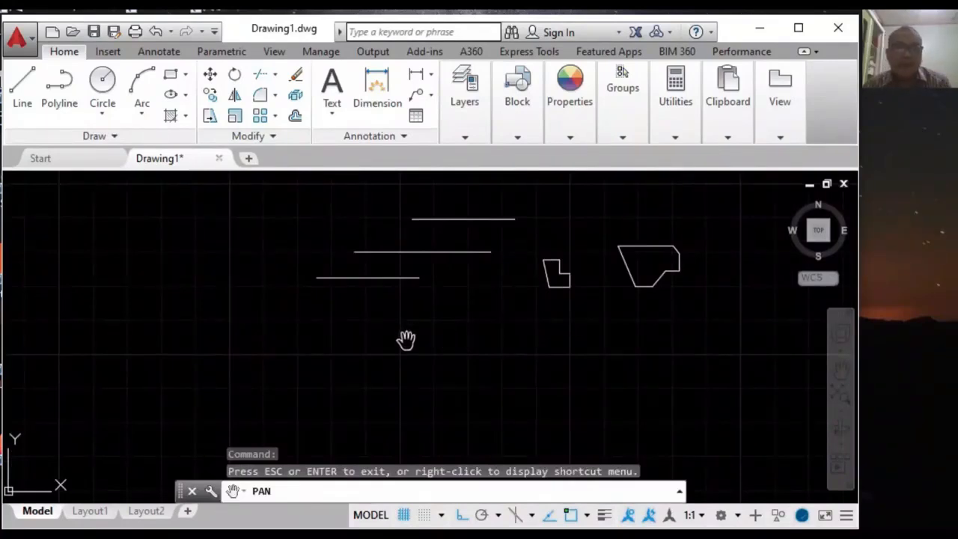
pyautogui.press('Escape')
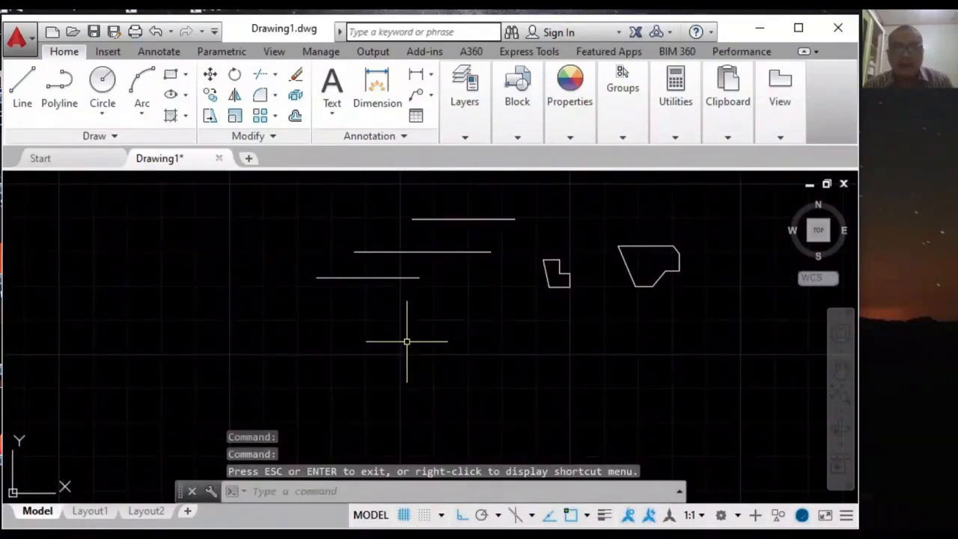
pyautogui.click(64, 90)
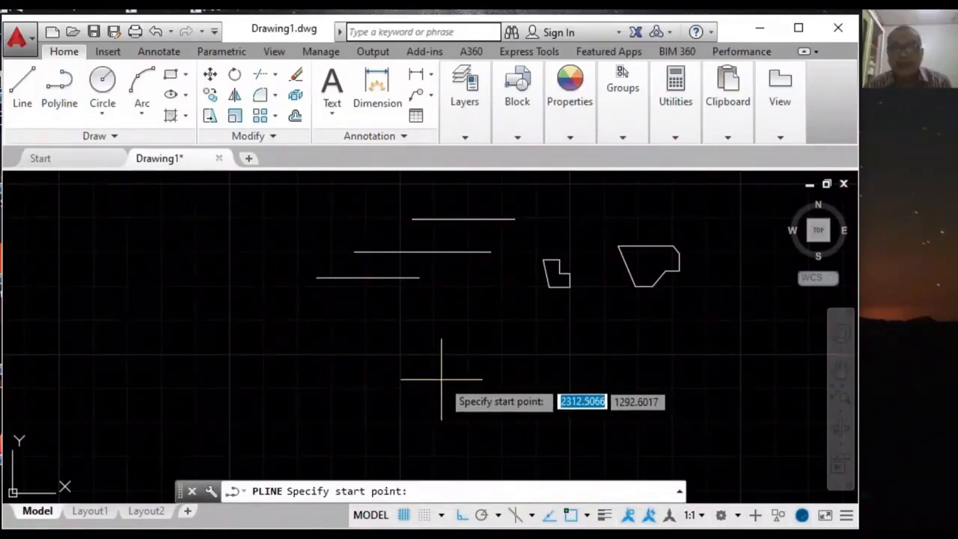
pyautogui.click(453, 341)
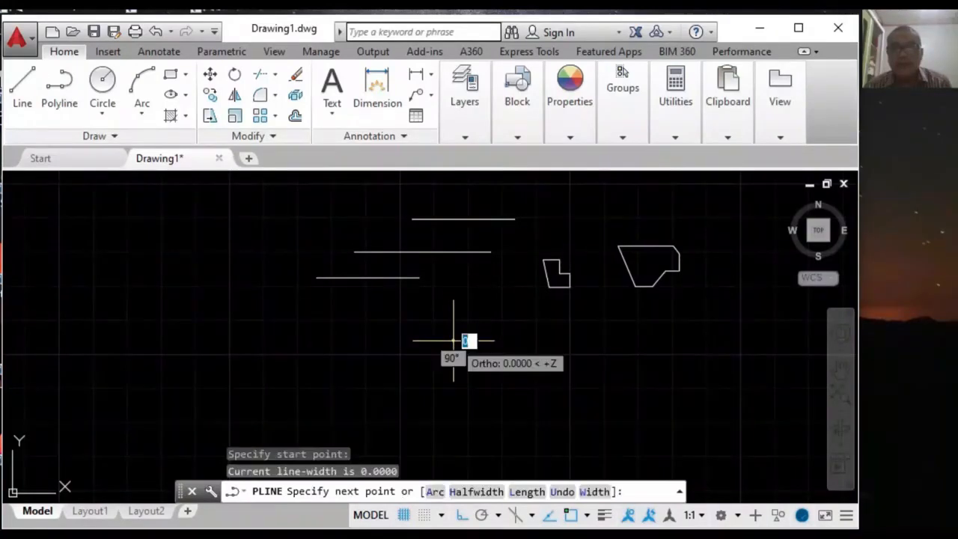
pyautogui.click(485, 315)
pyautogui.click(506, 315)
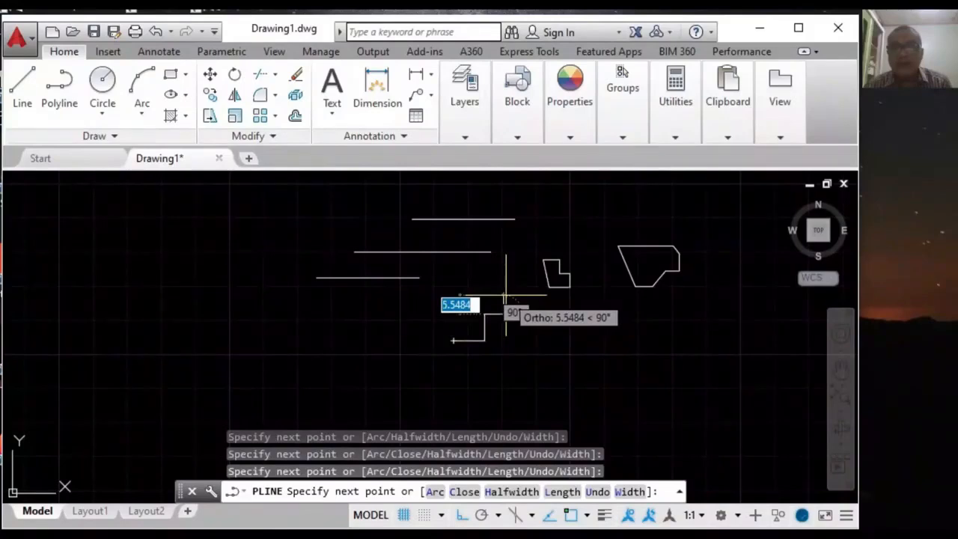
pyautogui.click(524, 328)
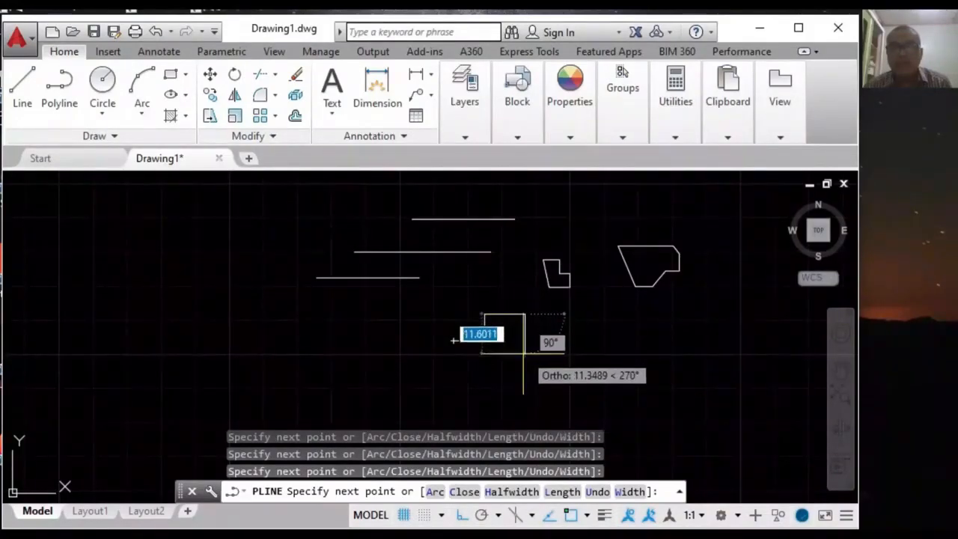
pyautogui.click(525, 387)
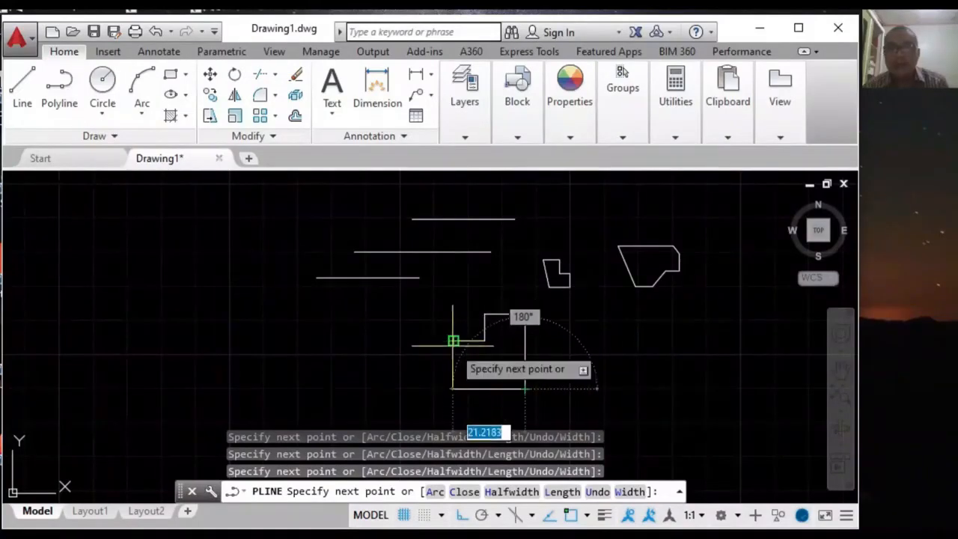
pyautogui.click(453, 389)
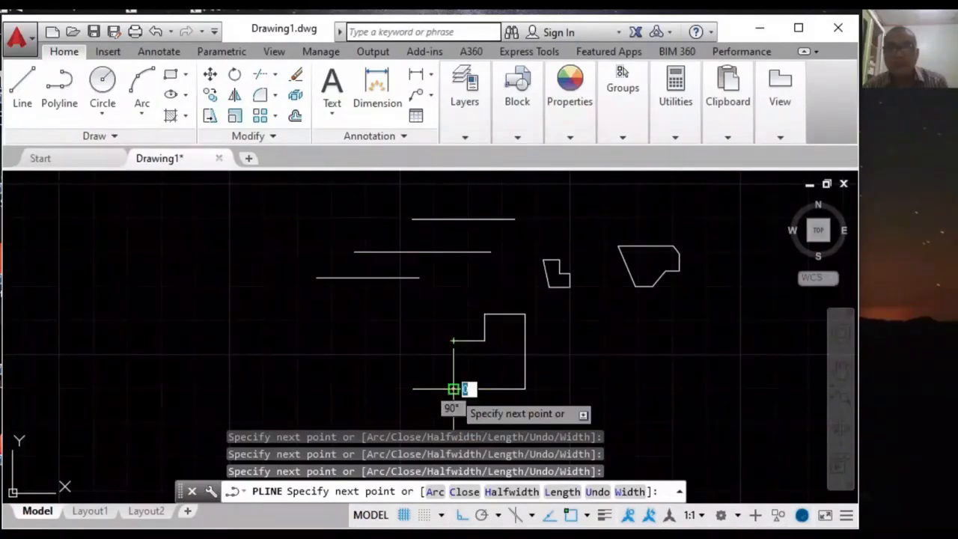
pyautogui.write('c')
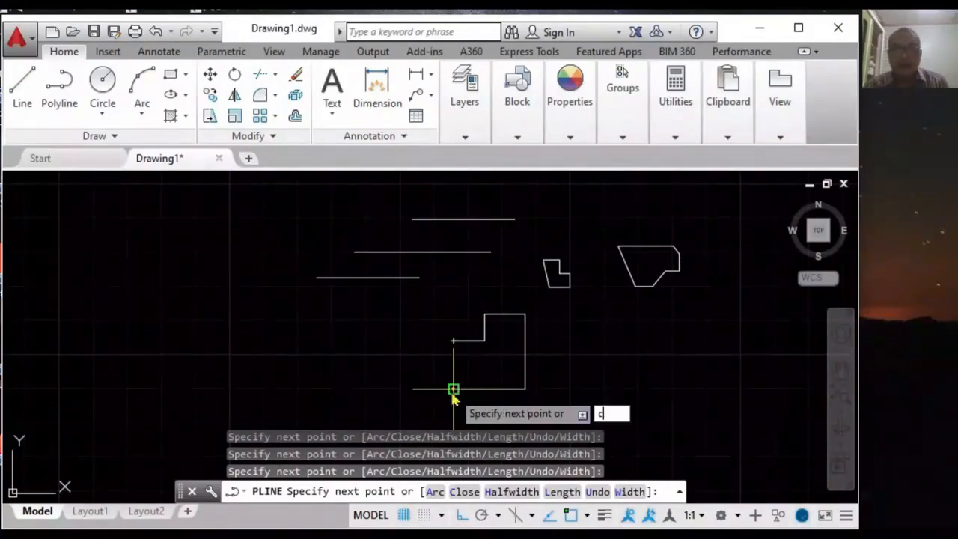
pyautogui.press('Return')
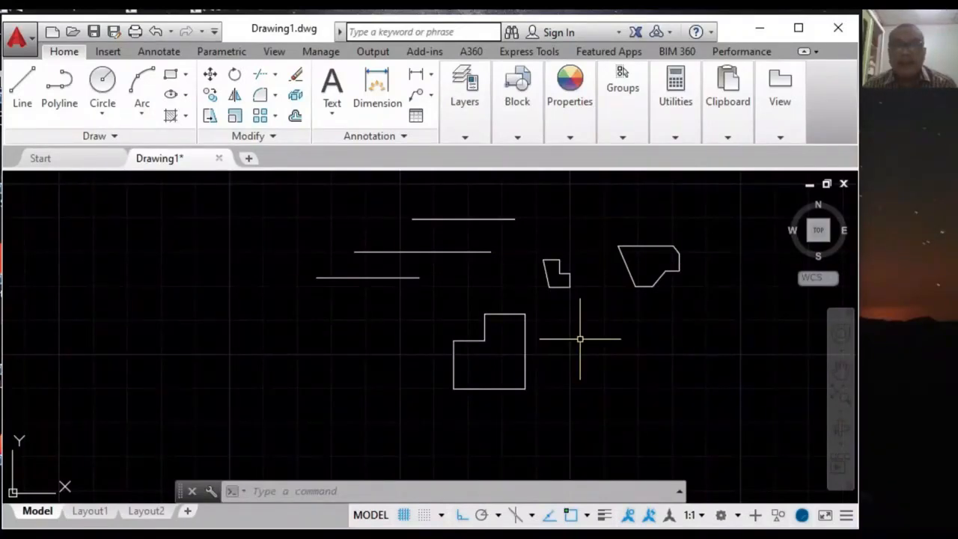
# - Select the stepped polyline and the individual segments of both line outlines to compare how they select, and clear the selection
pyautogui.click(506, 314)
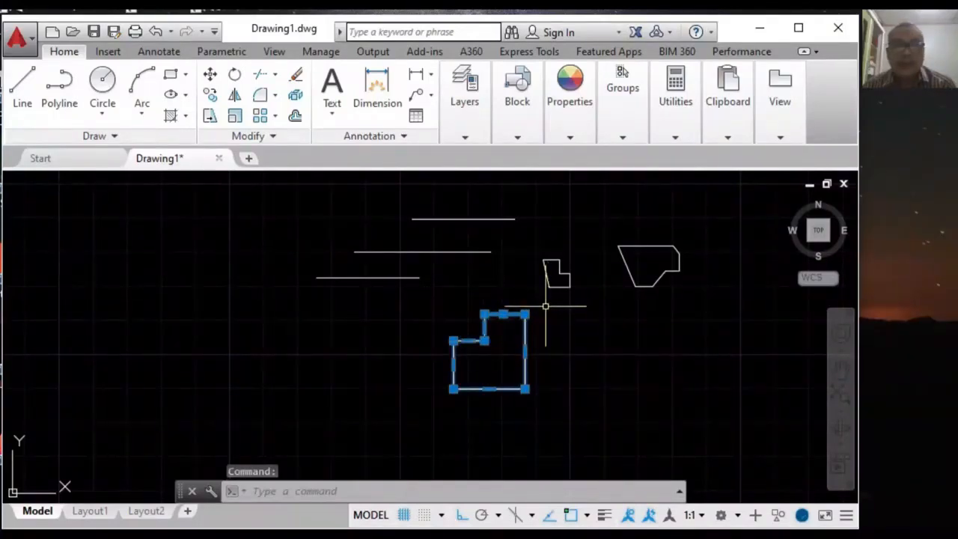
pyautogui.click(553, 284)
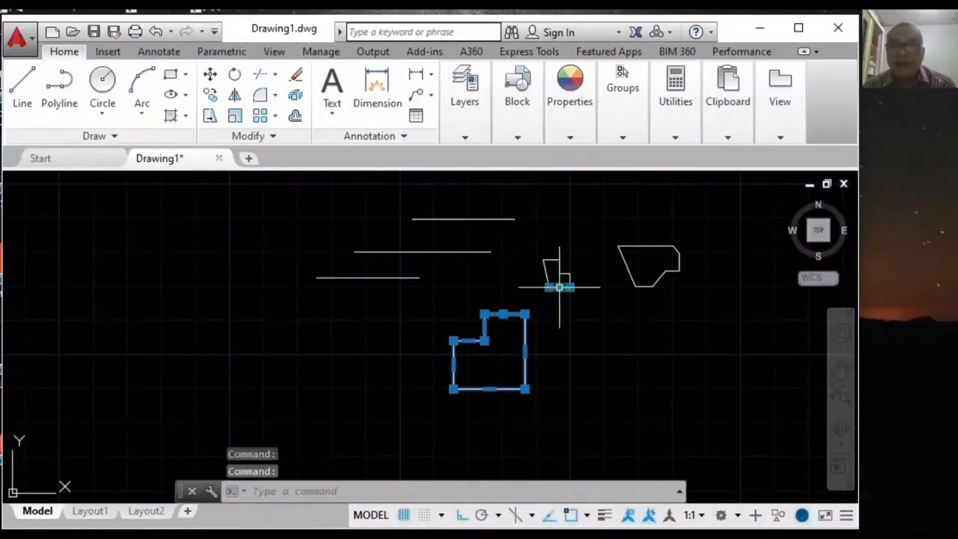
pyautogui.click(546, 274)
pyautogui.click(551, 260)
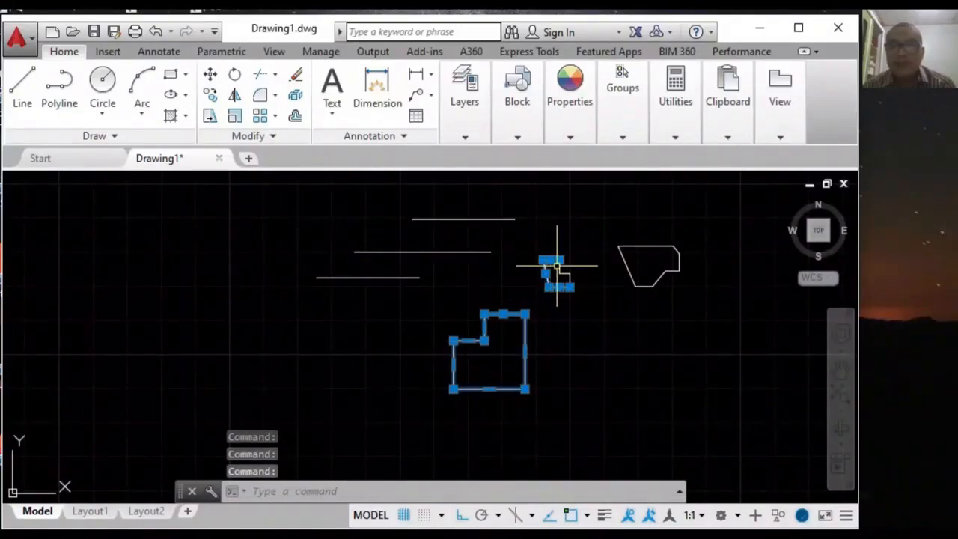
pyautogui.click(627, 265)
pyautogui.click(656, 281)
pyautogui.click(661, 282)
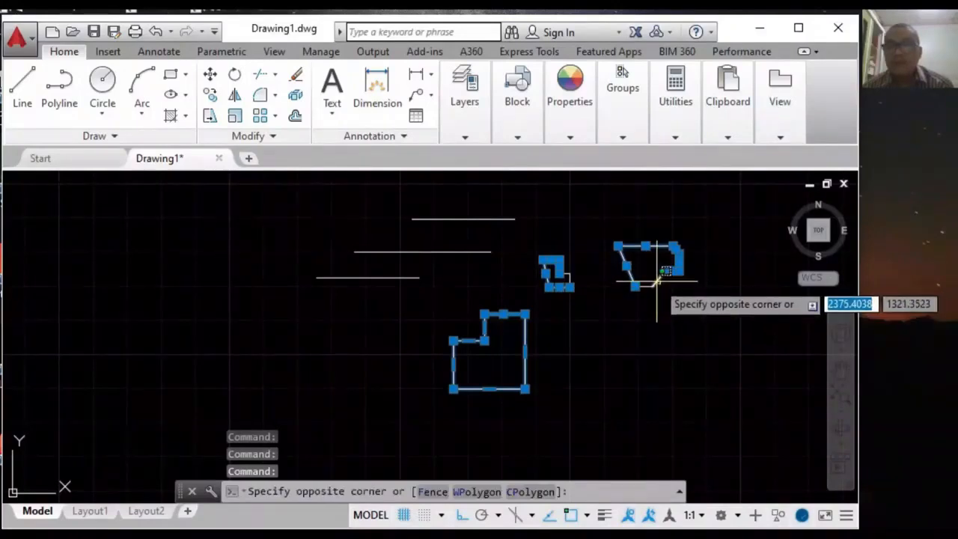
pyautogui.click(657, 280)
pyautogui.click(646, 286)
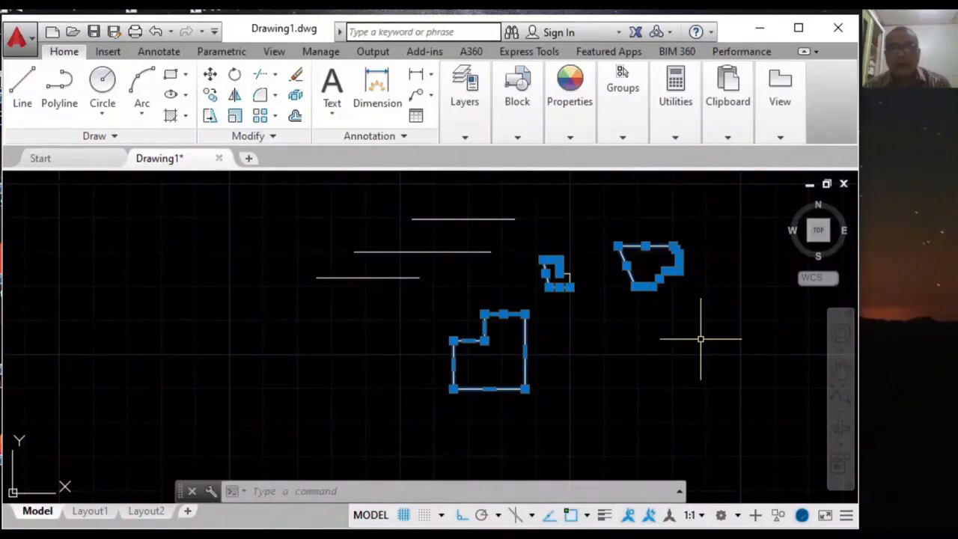
pyautogui.press('Escape')
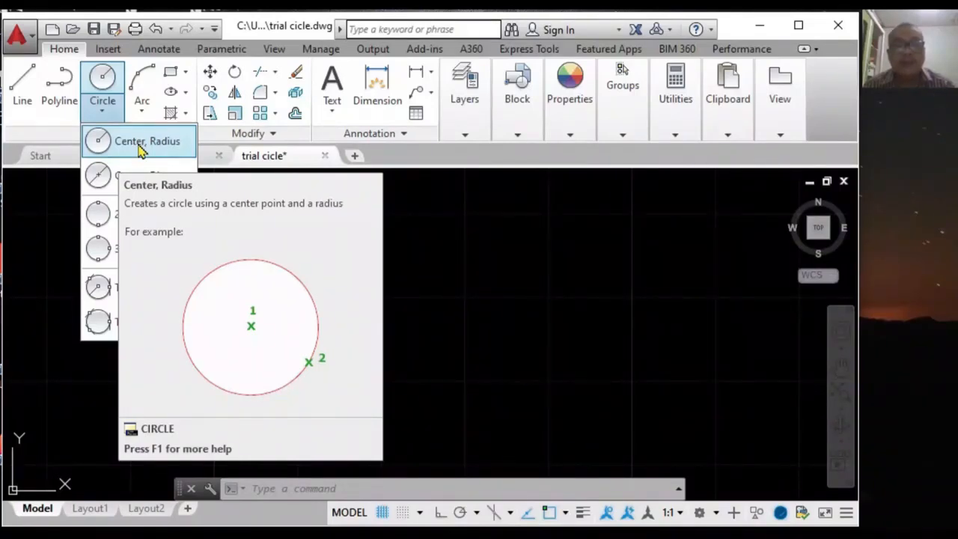
# - Draw a circle by centre and radius in the trial cicle drawing, with a radius of 6
pyautogui.click(126, 147)
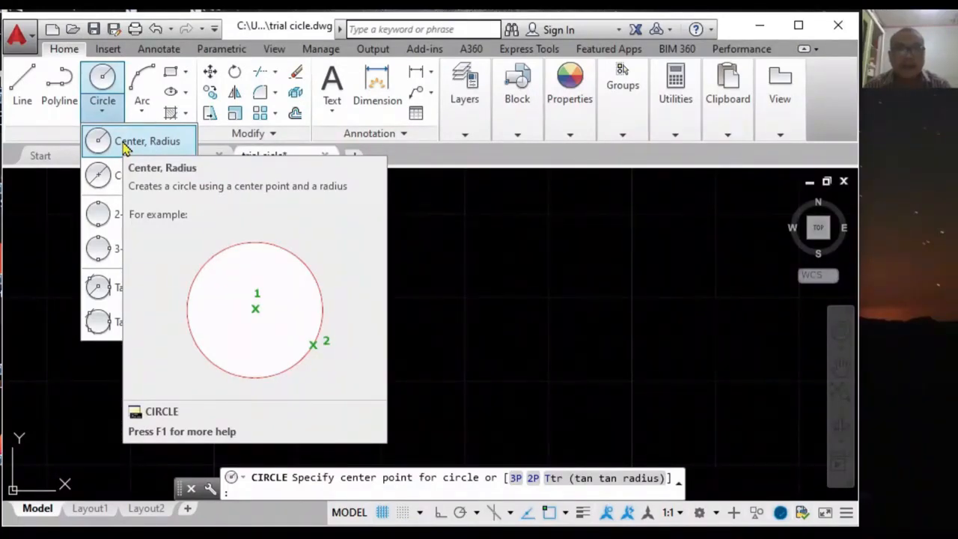
pyautogui.click(124, 143)
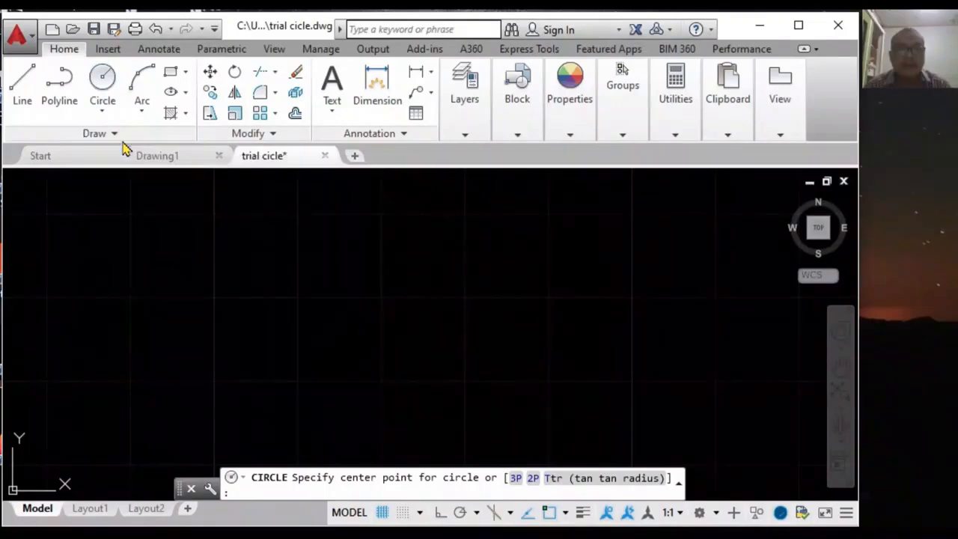
pyautogui.click(302, 305)
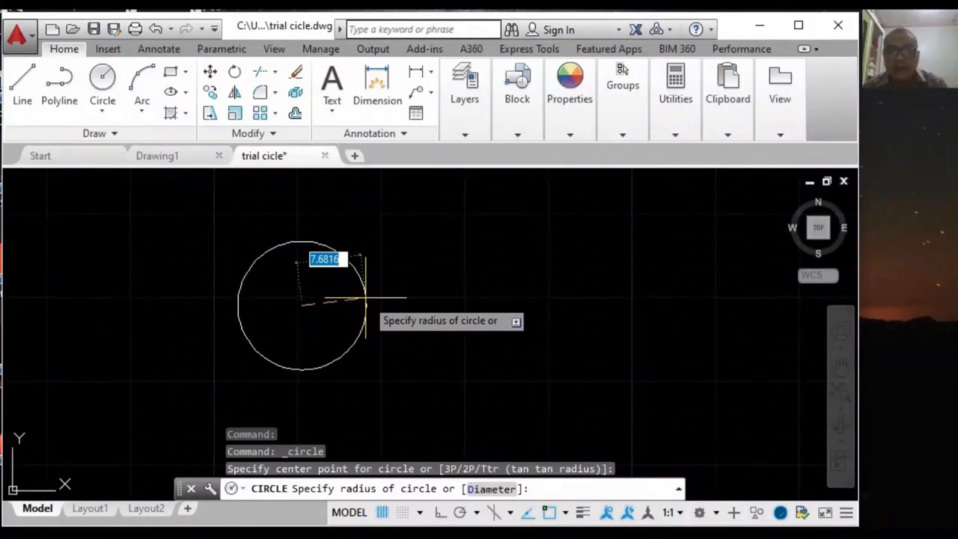
pyautogui.write('5')
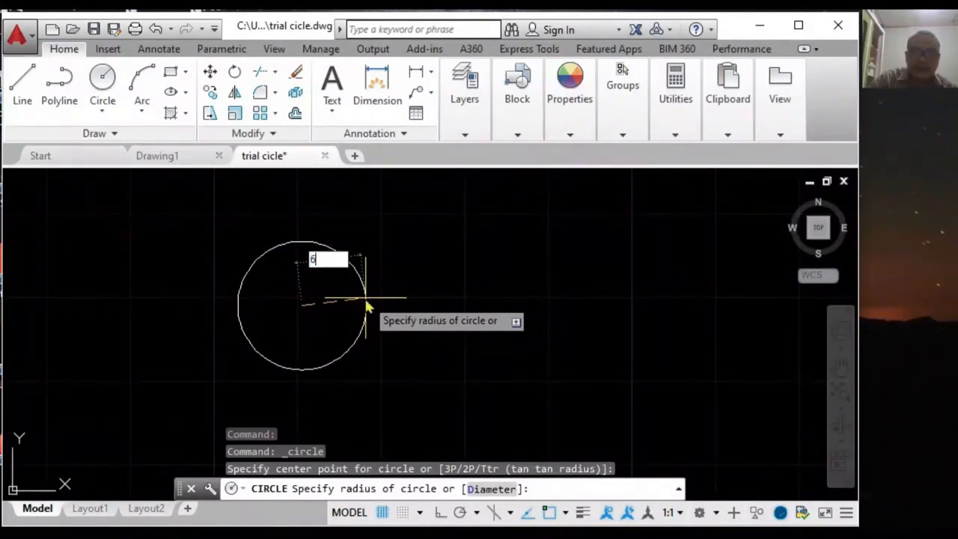
pyautogui.press('Return')
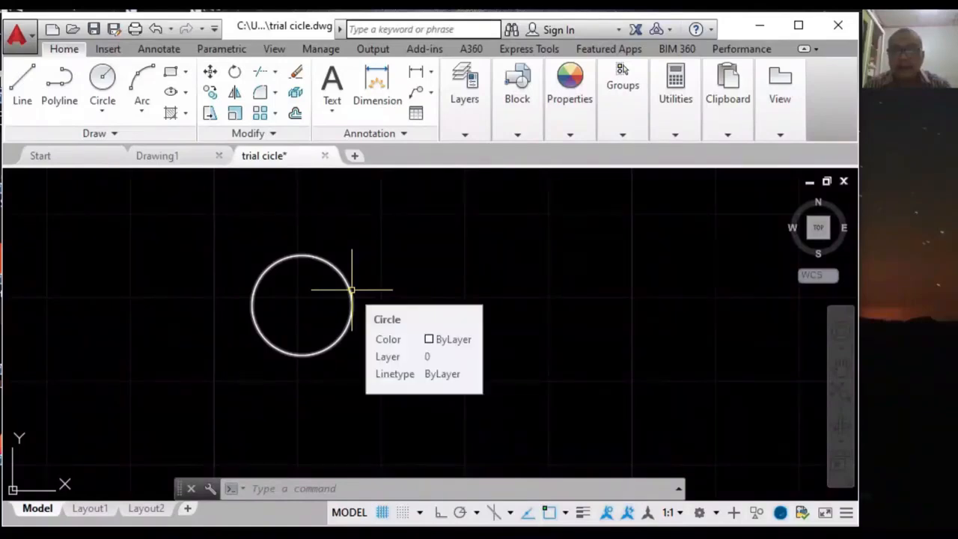
# - Measure the radius of the circle and exit the measuring command
pyautogui.click(679, 128)
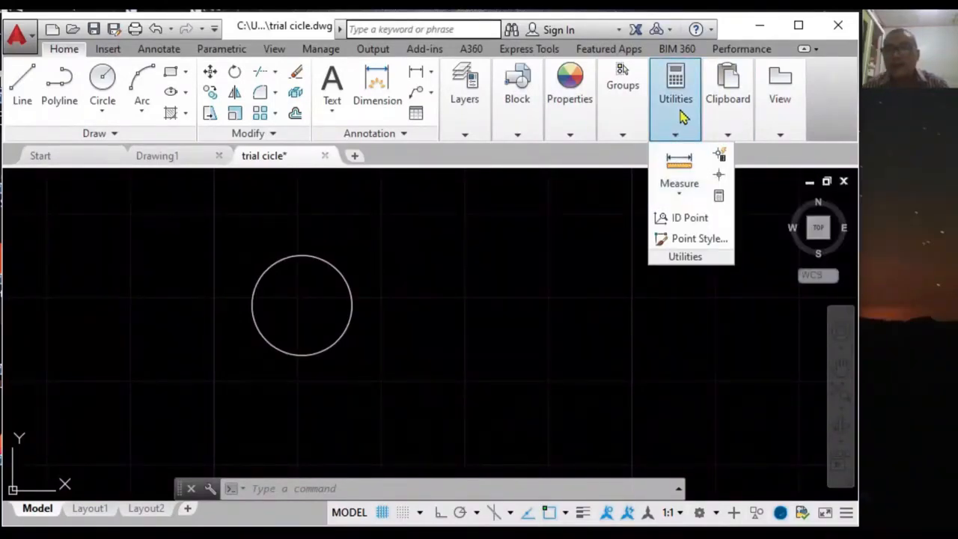
pyautogui.click(680, 193)
pyautogui.click(682, 194)
pyautogui.click(684, 196)
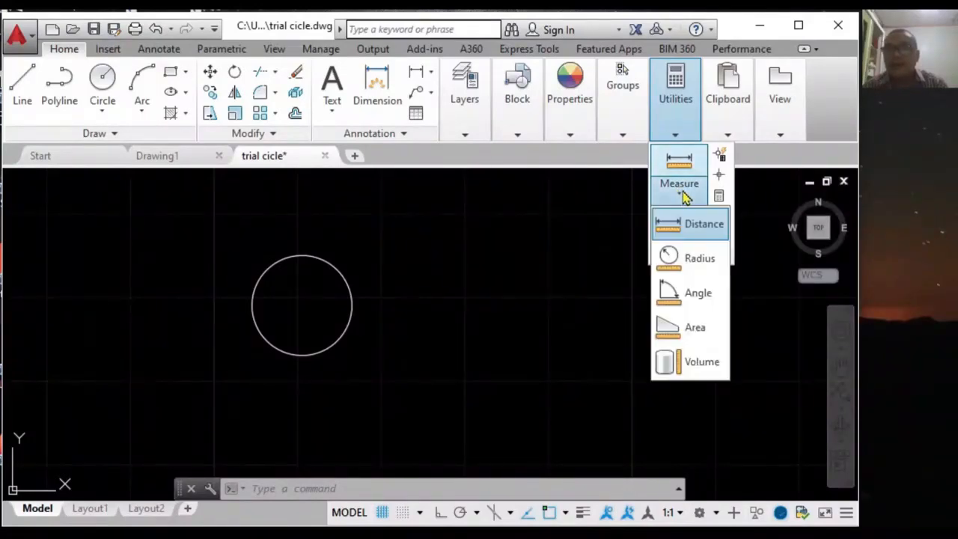
pyautogui.click(701, 261)
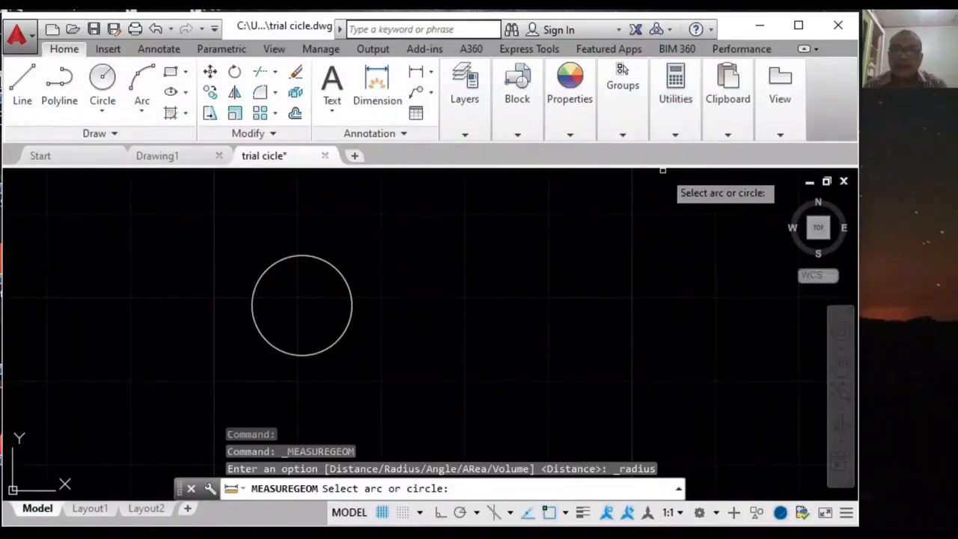
pyautogui.click(680, 192)
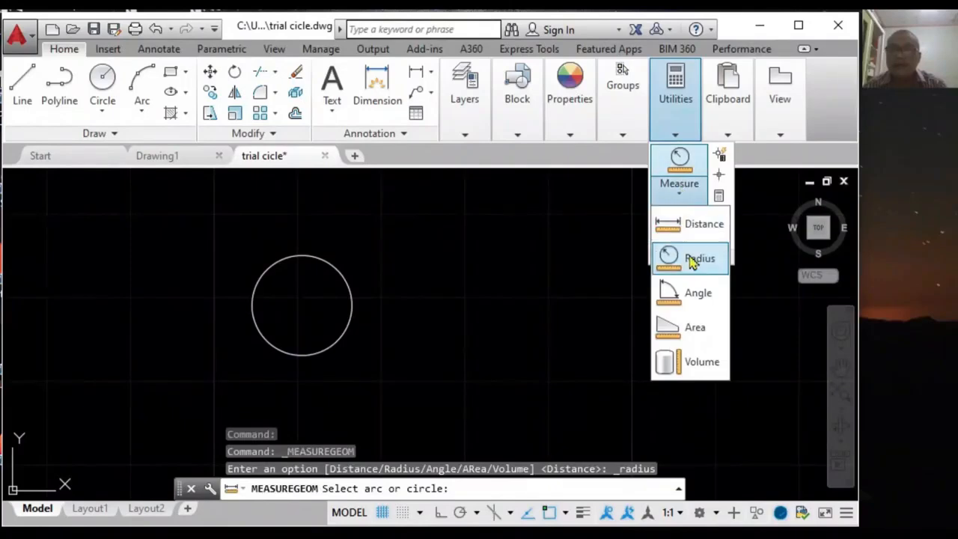
pyautogui.click(689, 256)
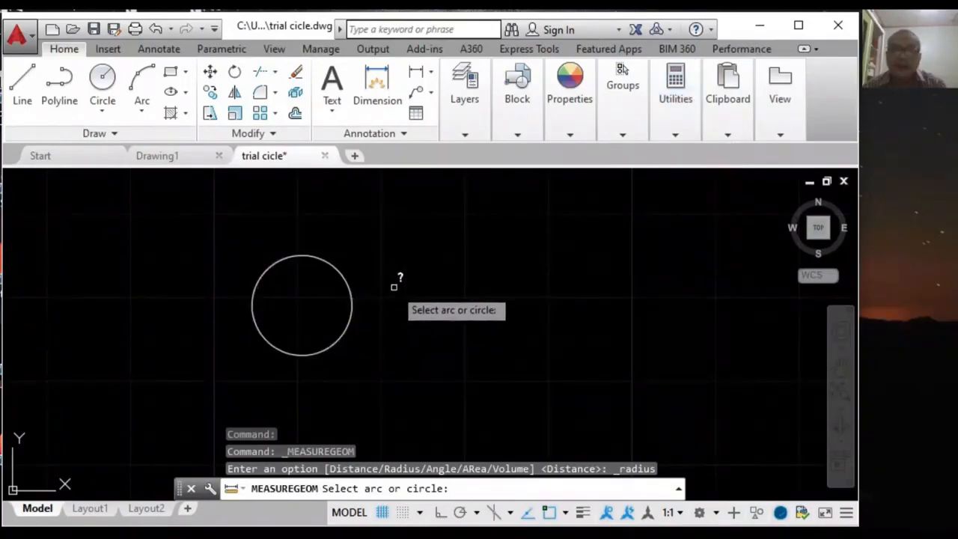
pyautogui.click(349, 287)
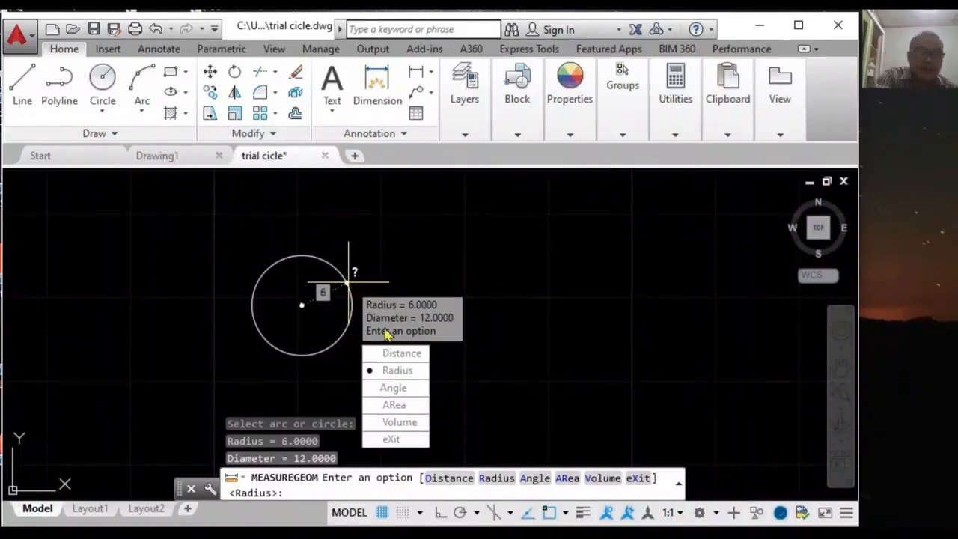
pyautogui.press('Escape')
# - Draw a second circle by centre and diameter beside the first one, with a diameter of 18
pyautogui.click(104, 108)
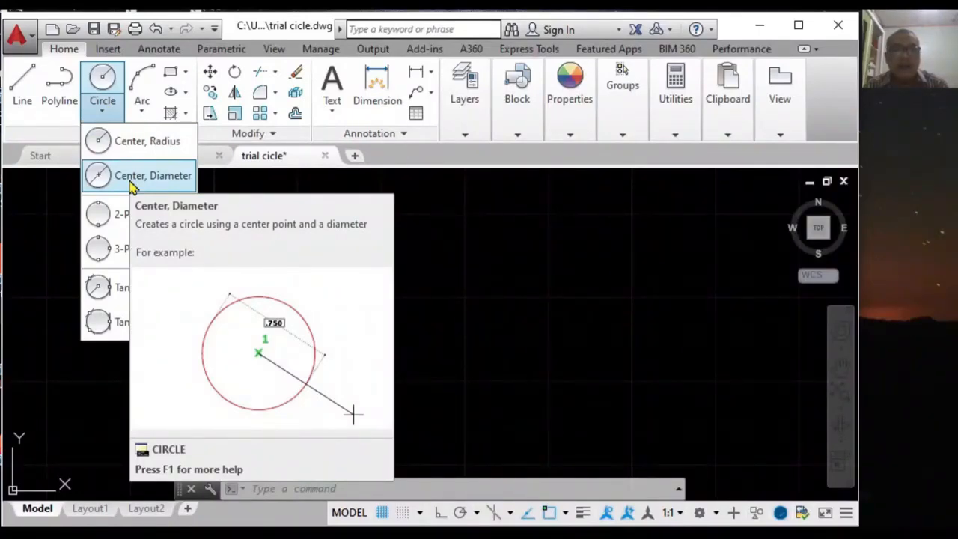
pyautogui.click(132, 179)
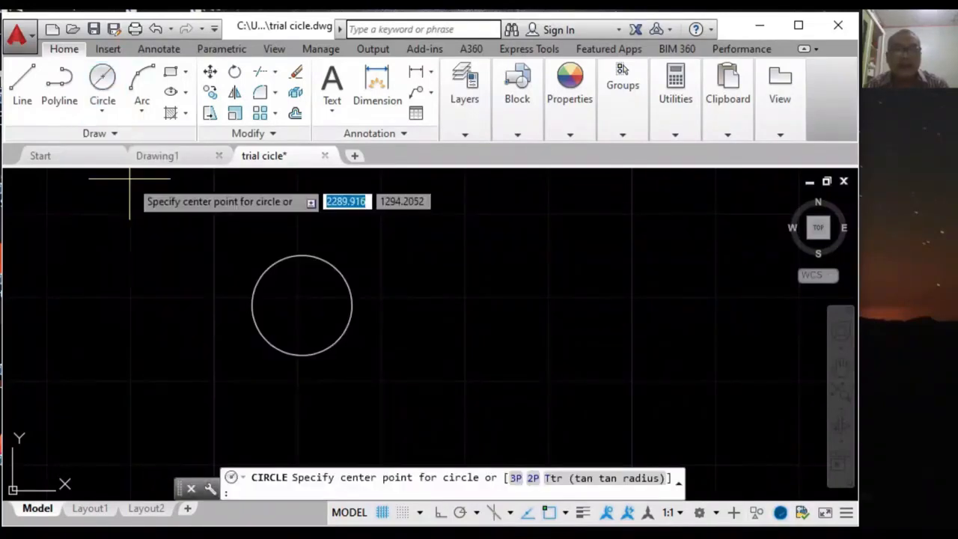
pyautogui.click(501, 330)
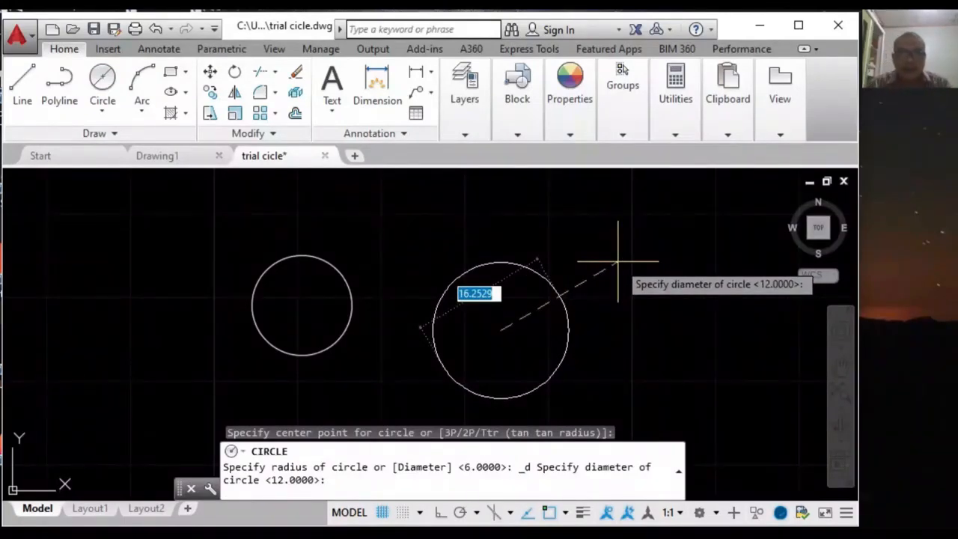
pyautogui.write('18')
pyautogui.press('Return')
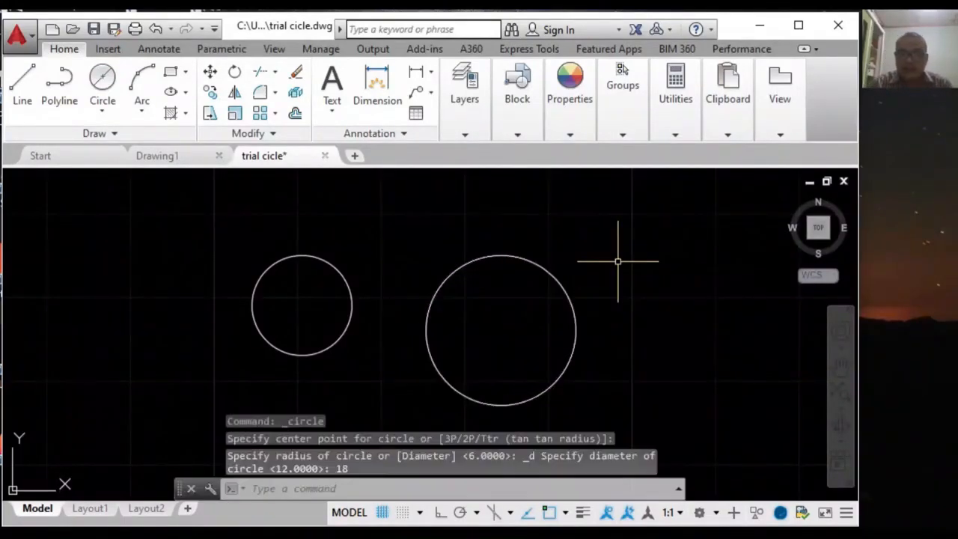
# - Measure the radius of the second, larger circle and exit the measuring command
pyautogui.click(675, 133)
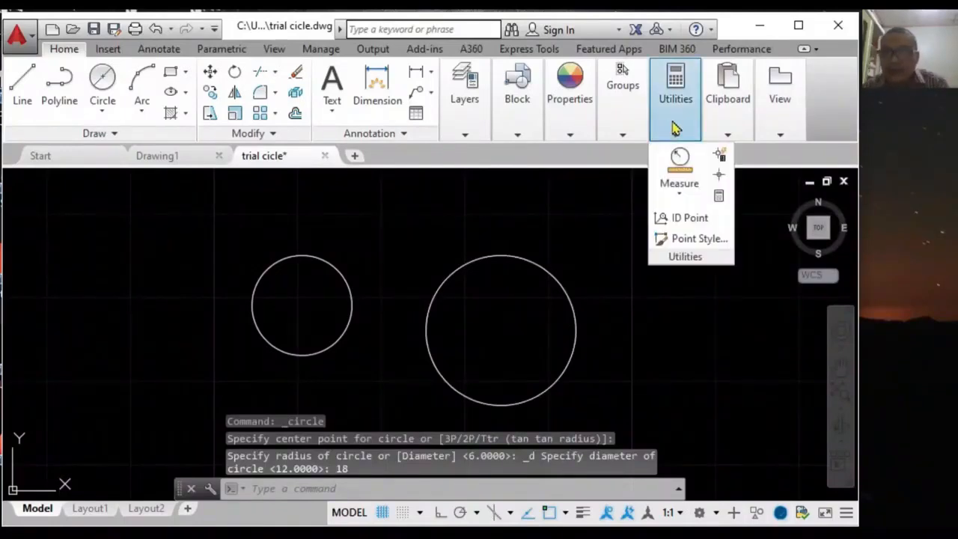
pyautogui.click(681, 188)
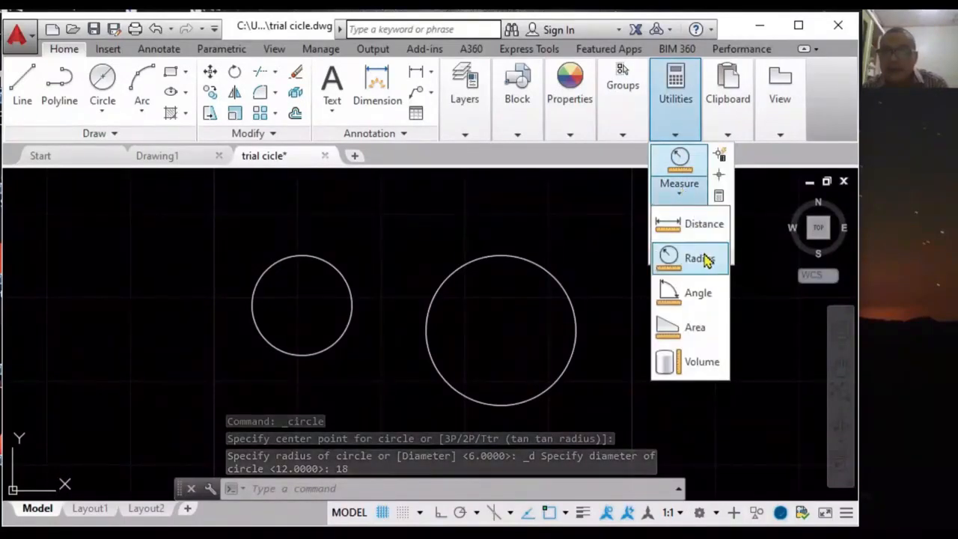
pyautogui.click(681, 258)
pyautogui.click(555, 274)
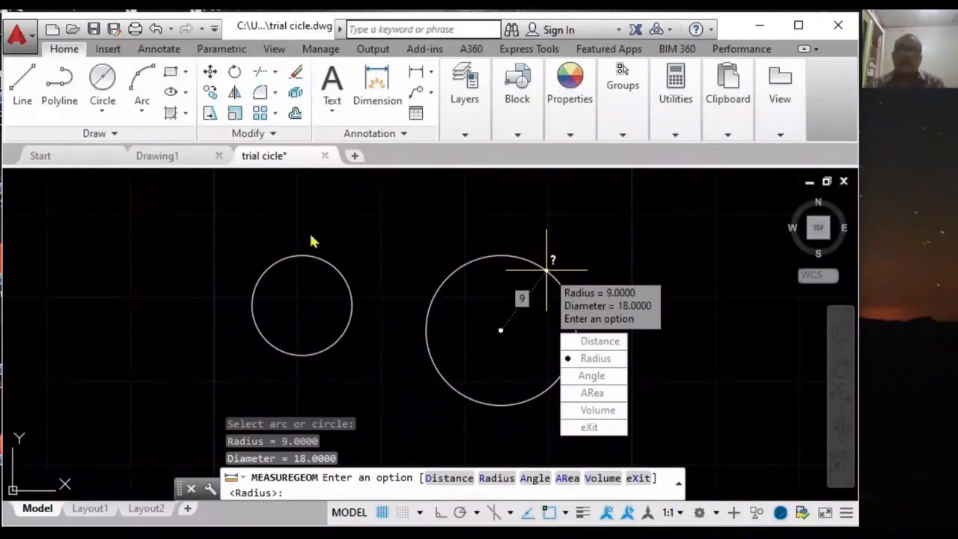
pyautogui.press('Escape')
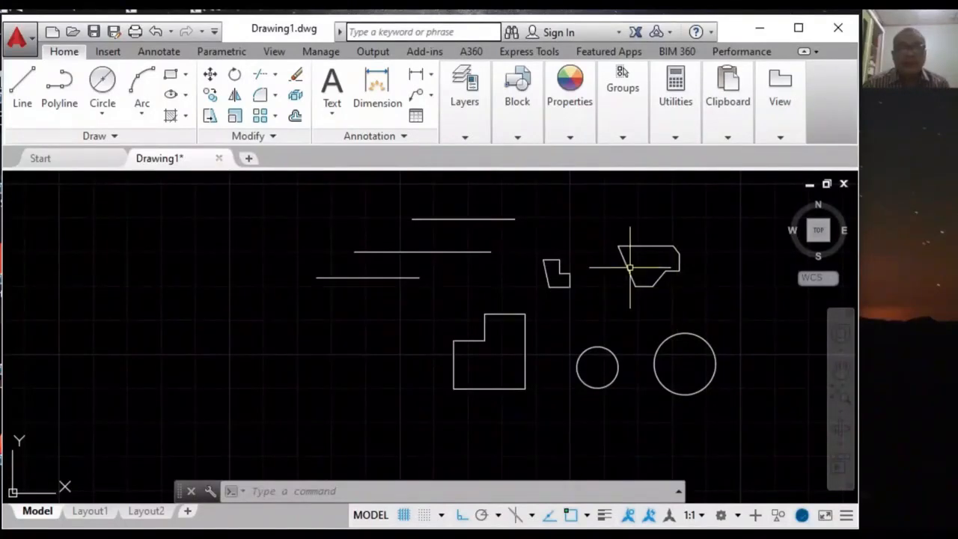
# - Turn off Ortho and draw a three-point arc bulging upward, beside the stepped outline and below the three horizontal lines
pyautogui.click(142, 111)
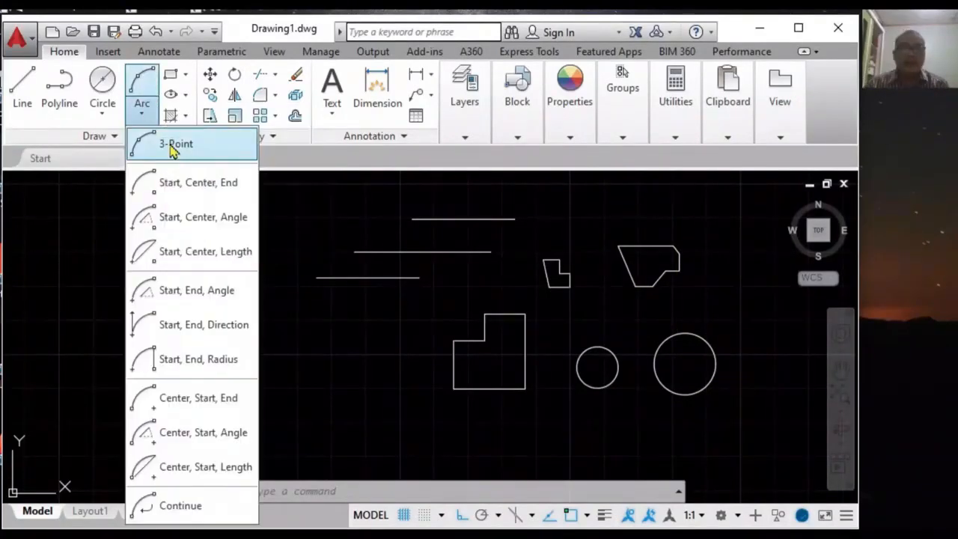
pyautogui.click(173, 148)
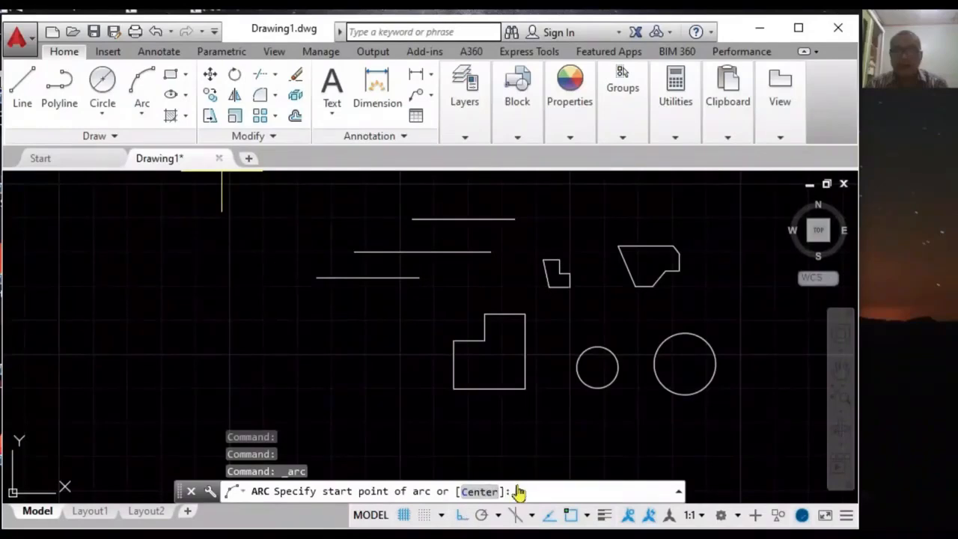
pyautogui.click(462, 516)
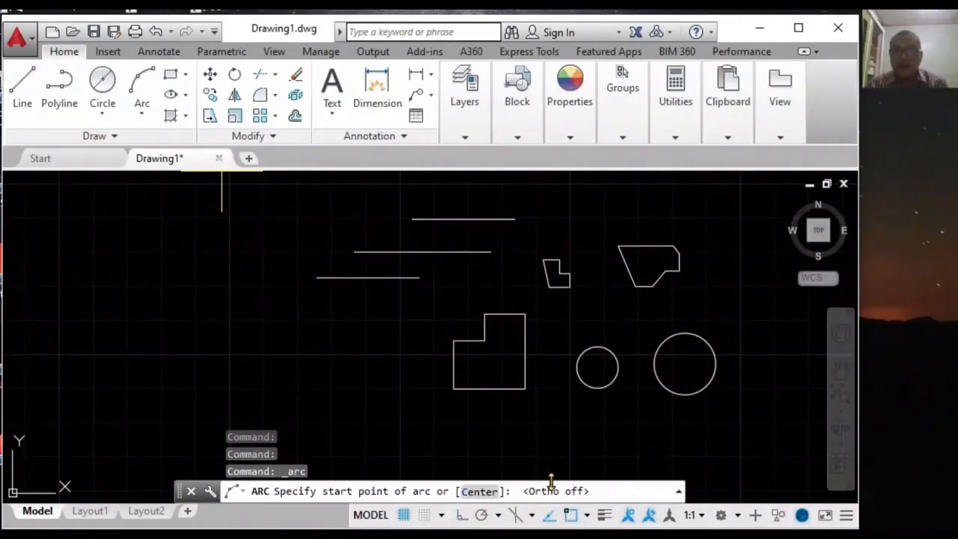
pyautogui.click(295, 395)
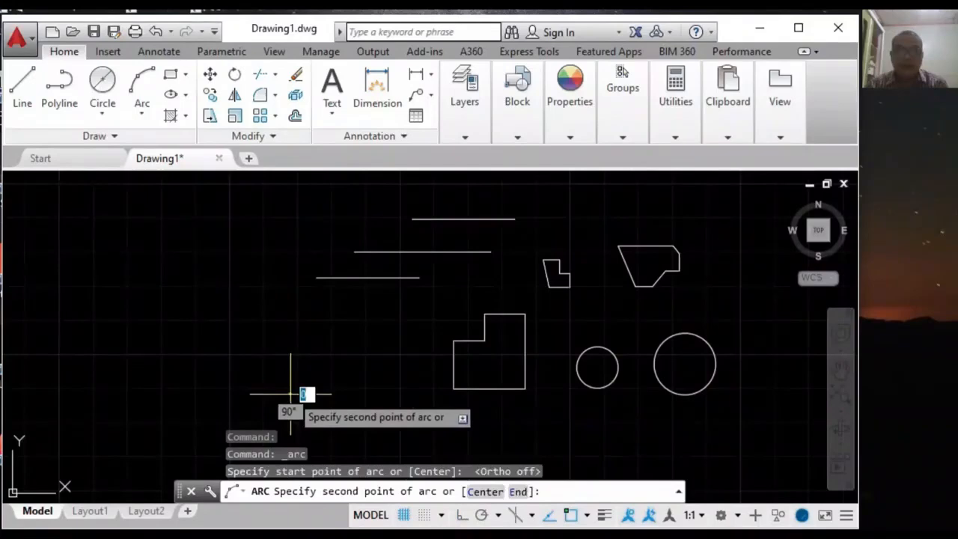
pyautogui.click(313, 358)
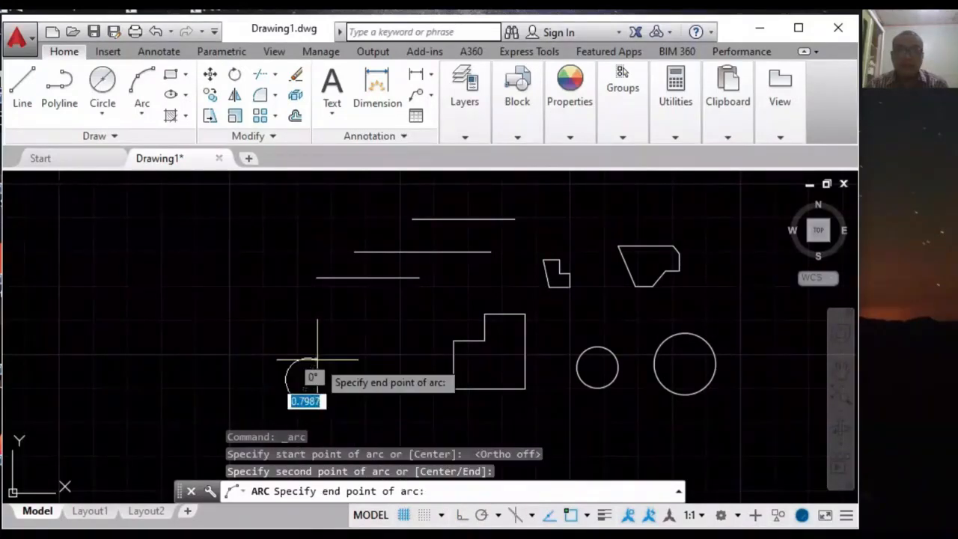
pyautogui.click(417, 340)
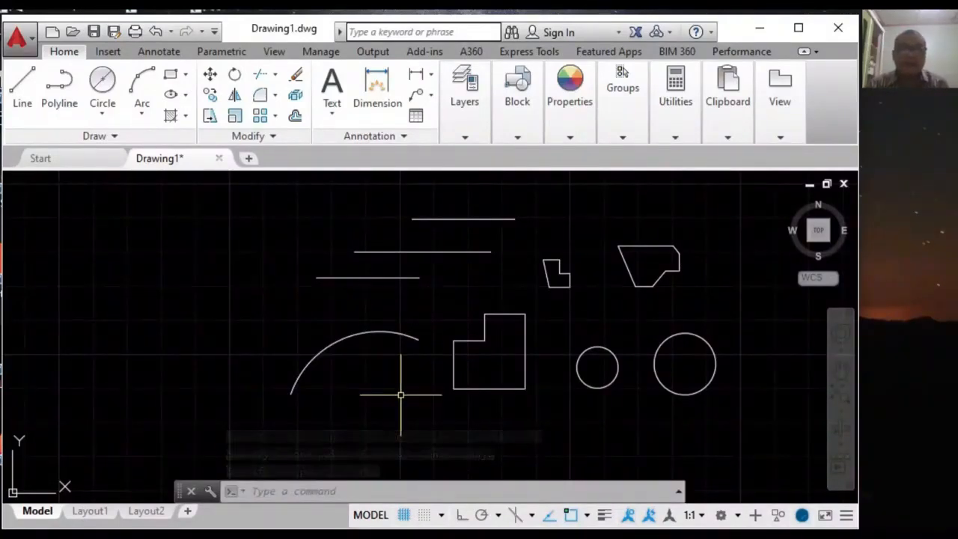
# - Draw an open three-sided bracket from lines below the arc, with its open side facing right and horizontal sides about 11 units long
pyautogui.scroll(-2, 401, 395)
pyautogui.scroll(-2, 400, 395)
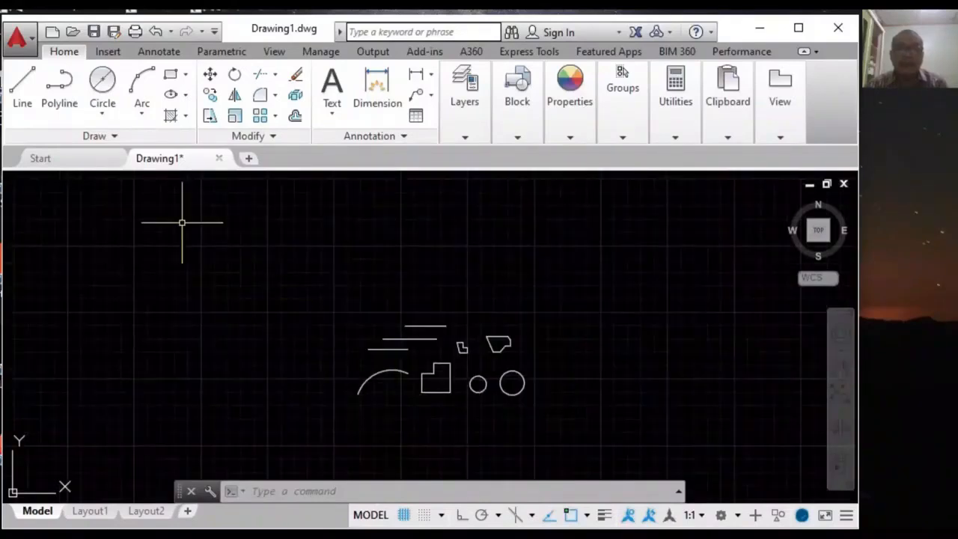
pyautogui.click(143, 116)
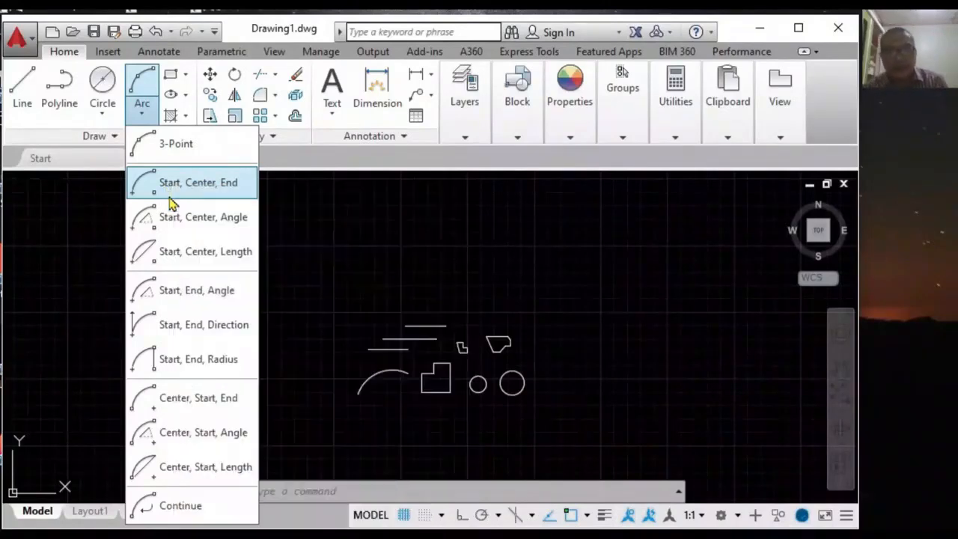
pyautogui.press('Escape')
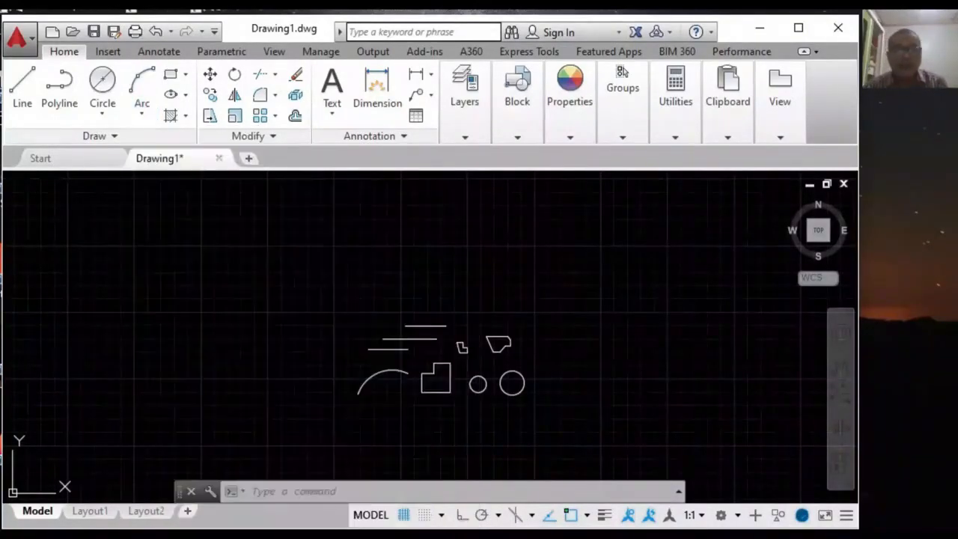
pyautogui.click(22, 84)
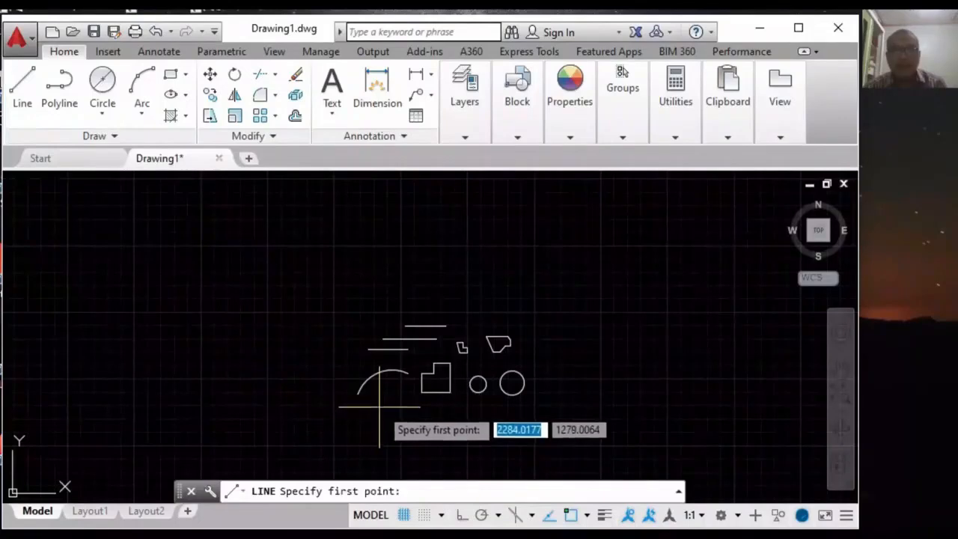
pyautogui.click(402, 400)
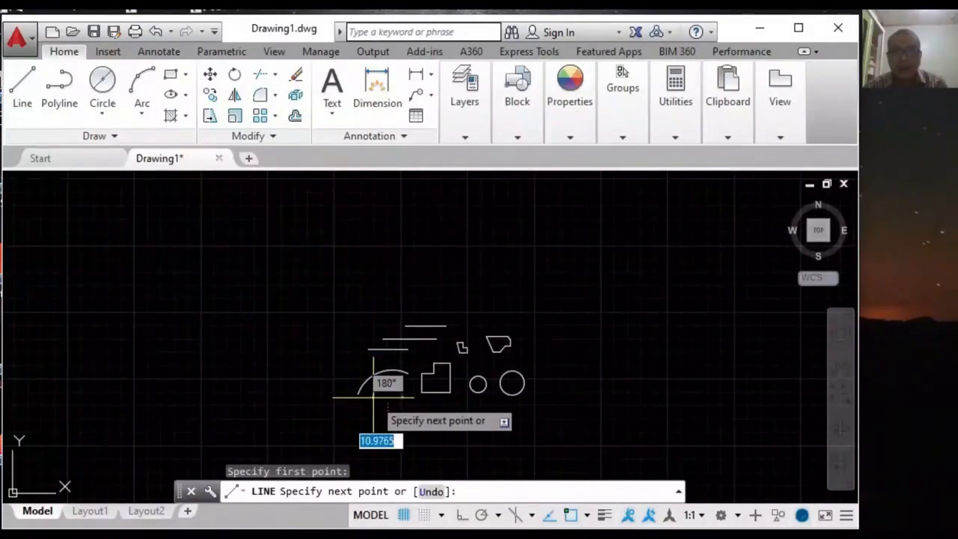
pyautogui.click(373, 398)
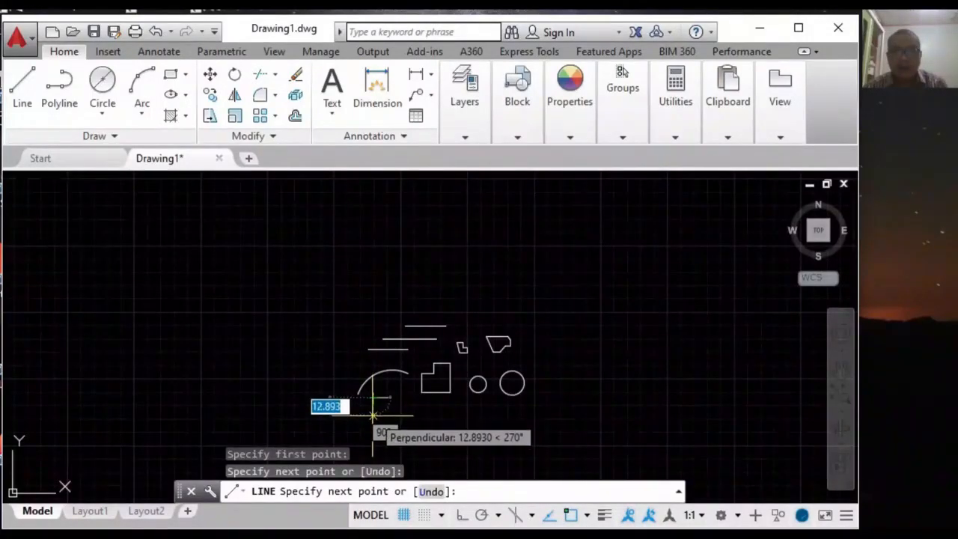
pyautogui.click(373, 426)
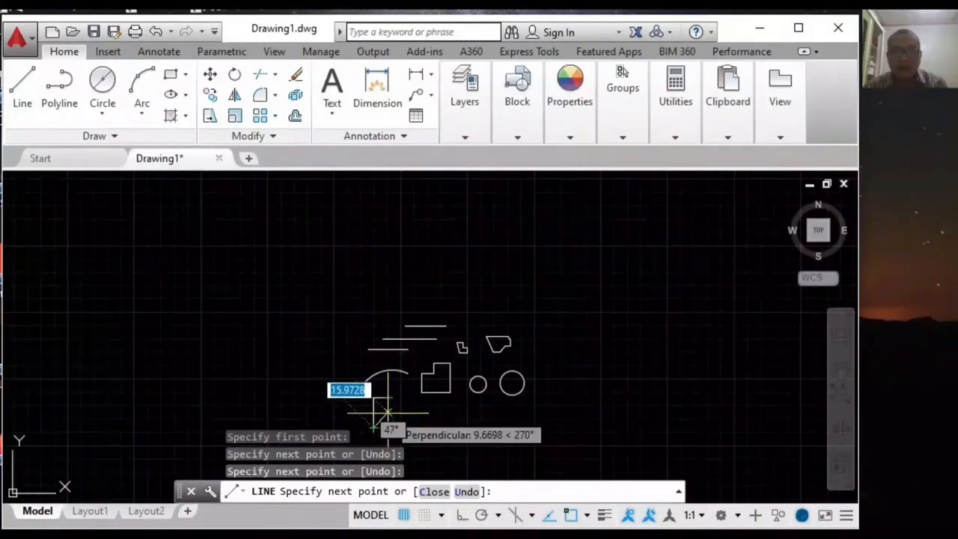
pyautogui.click(387, 427)
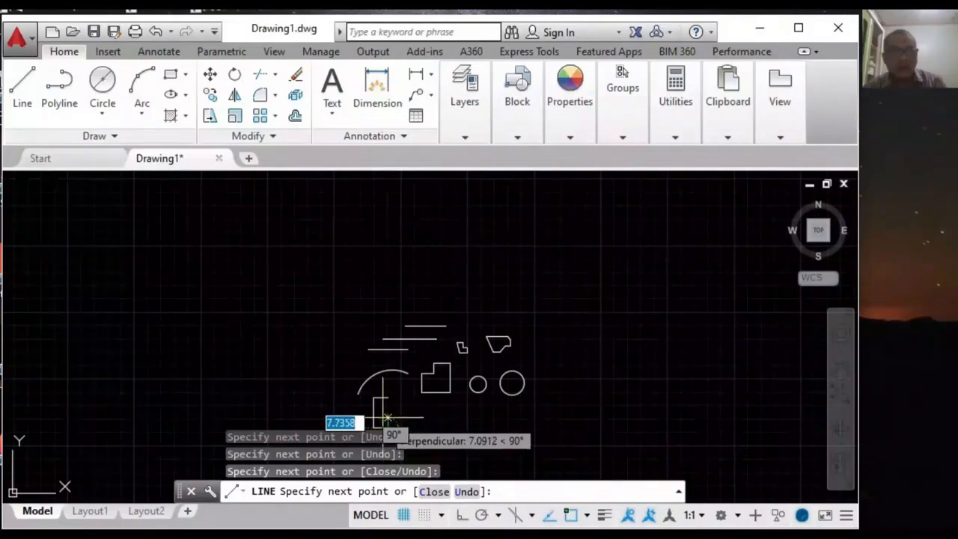
pyautogui.press('Escape')
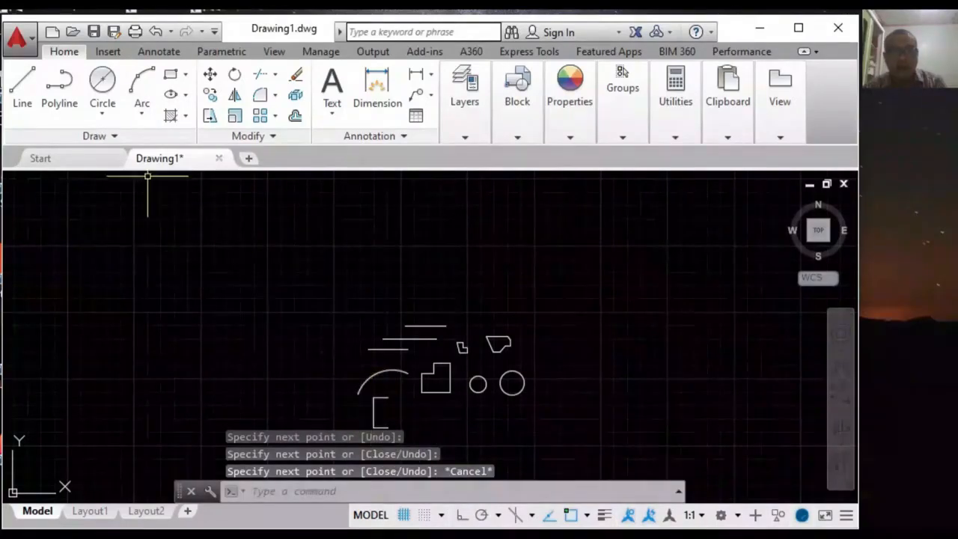
pyautogui.click(21, 84)
pyautogui.click(373, 413)
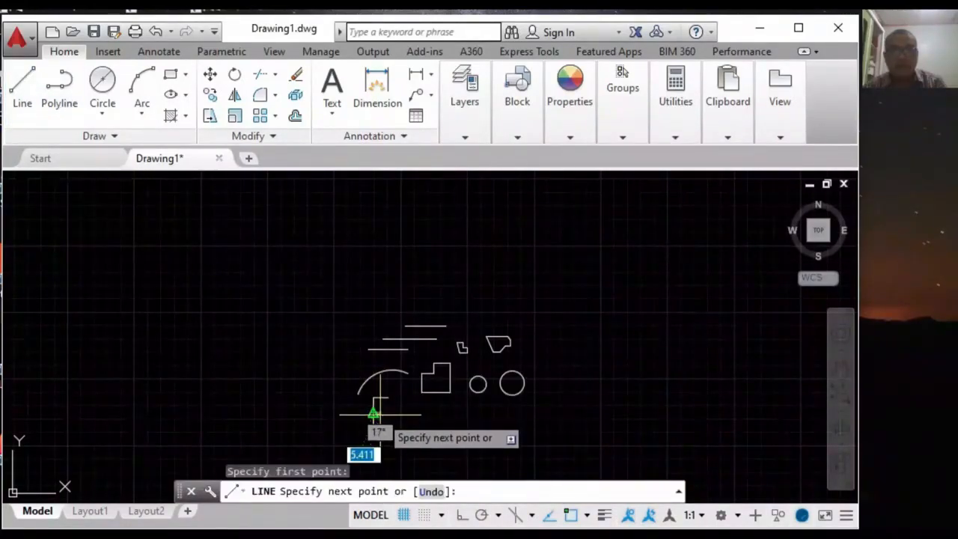
pyautogui.click(373, 413)
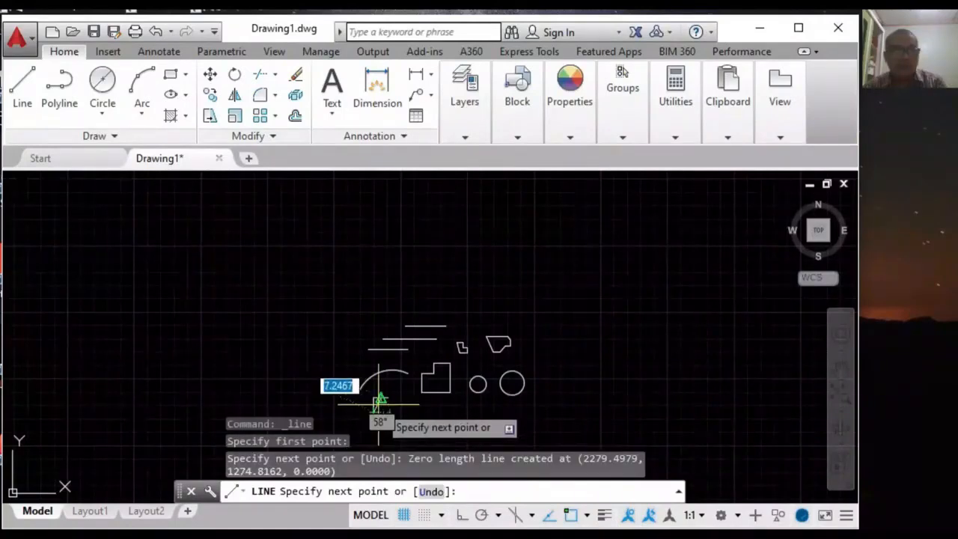
pyautogui.press('Return')
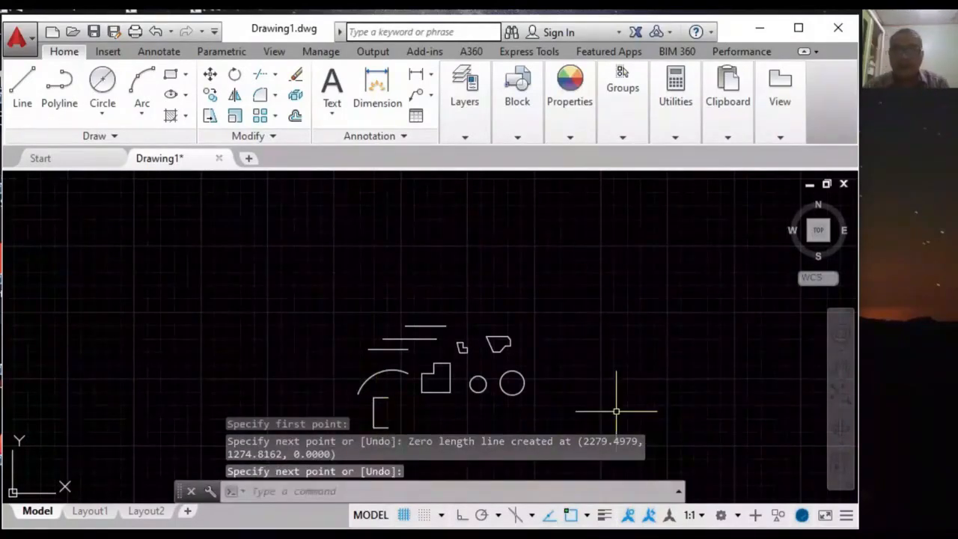
# - Draw a short horizontal line from the midpoint of the bracket's vertical side into its open interior
pyautogui.scroll(5, 449, 375)
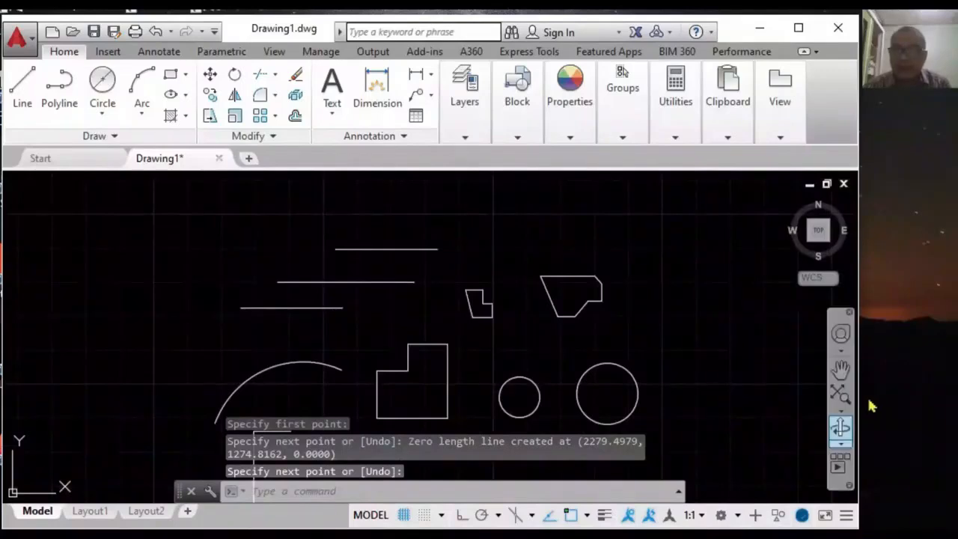
pyautogui.click(841, 368)
pyautogui.moveTo(466, 413); pyautogui.dragTo(626, 331)
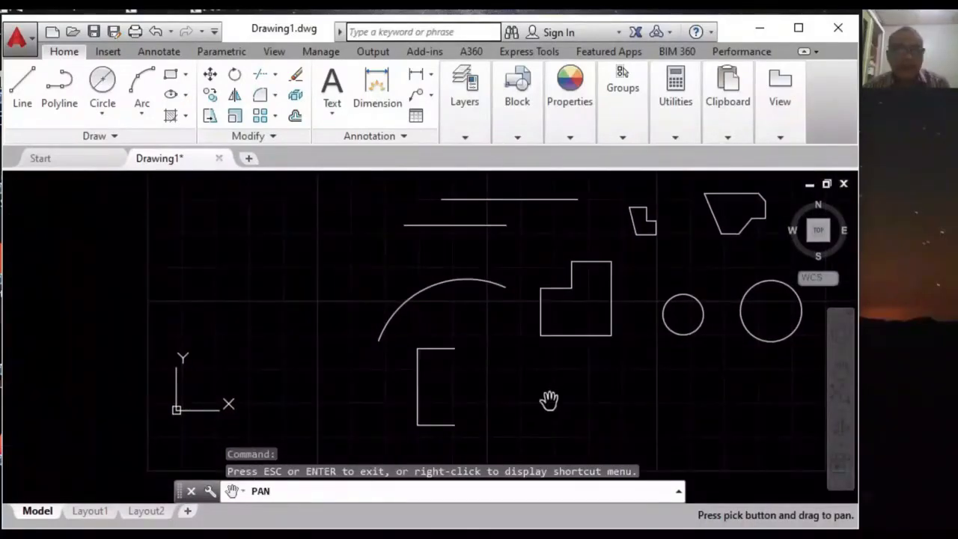
pyautogui.scroll(2, 502, 406)
pyautogui.press('Escape')
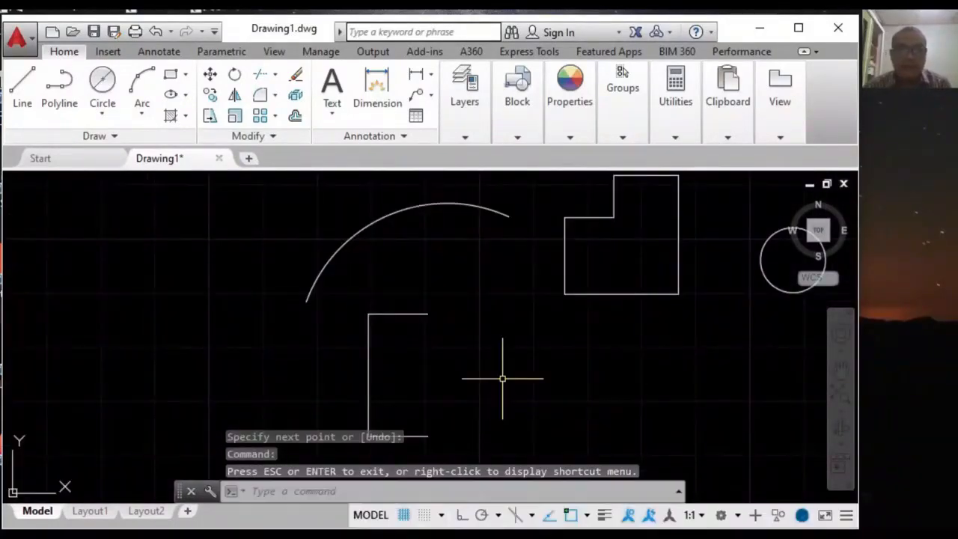
pyautogui.click(24, 94)
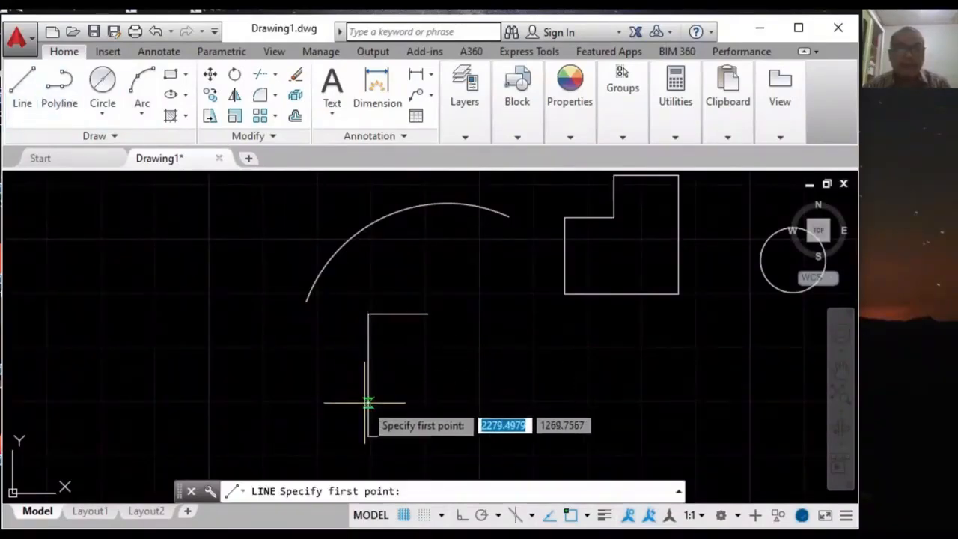
pyautogui.click(368, 375)
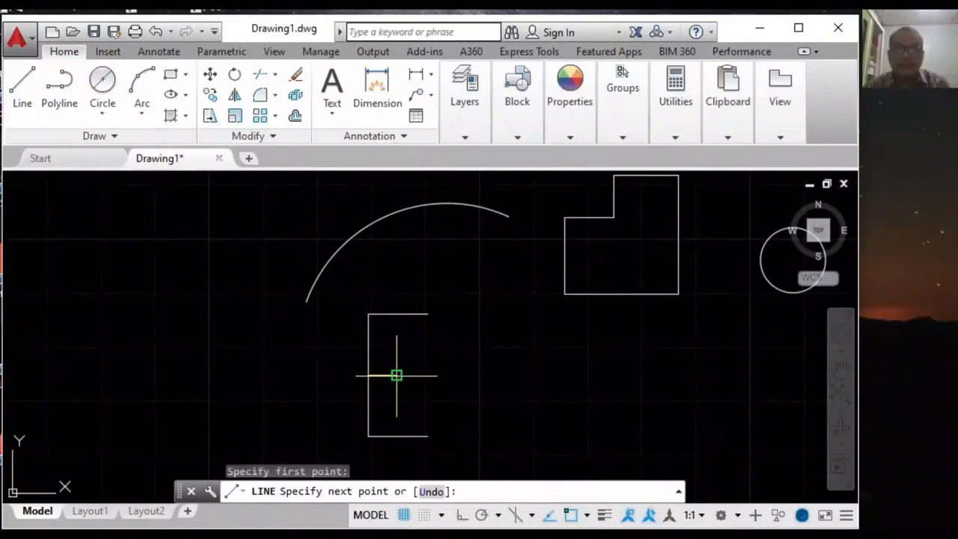
pyautogui.click(397, 375)
pyautogui.press('Escape')
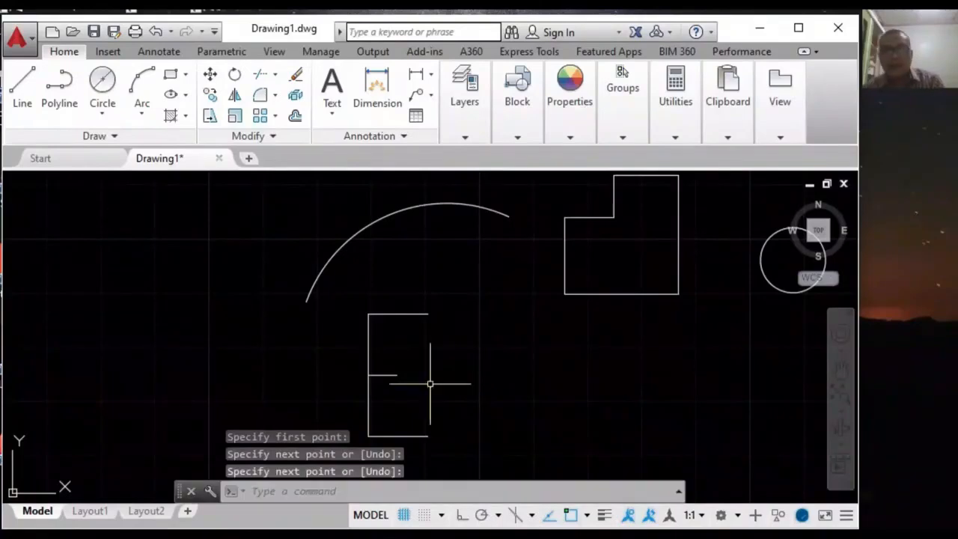
# - Draw a Start, Center, End arc from the bracket's lower open end to its upper one, centred on the short line's inner end
pyautogui.click(144, 118)
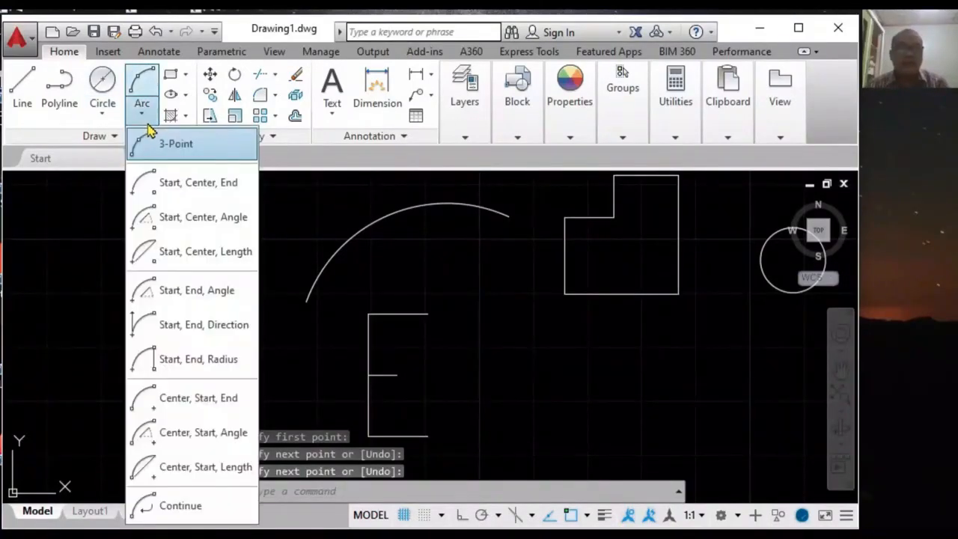
pyautogui.click(187, 183)
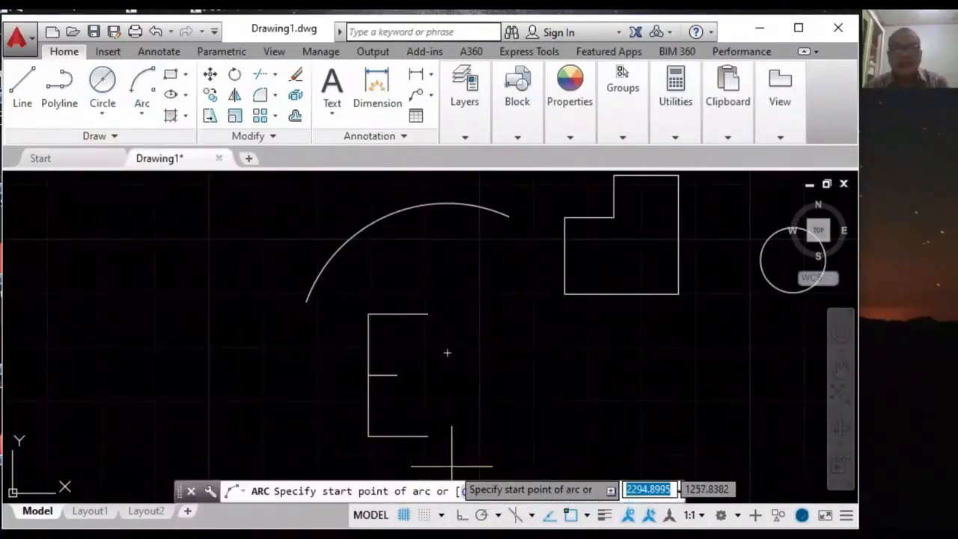
pyautogui.click(427, 437)
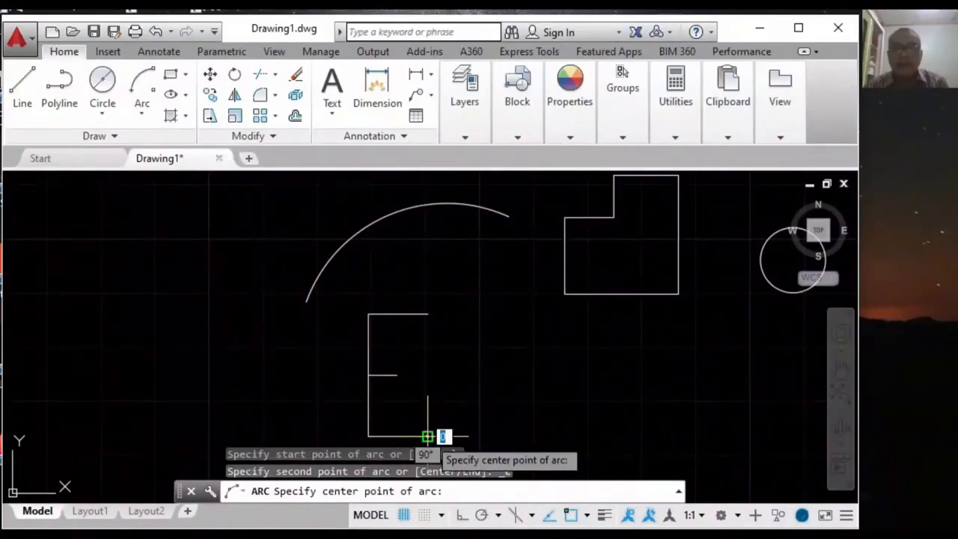
pyautogui.click(396, 375)
pyautogui.scroll(5, 417, 314)
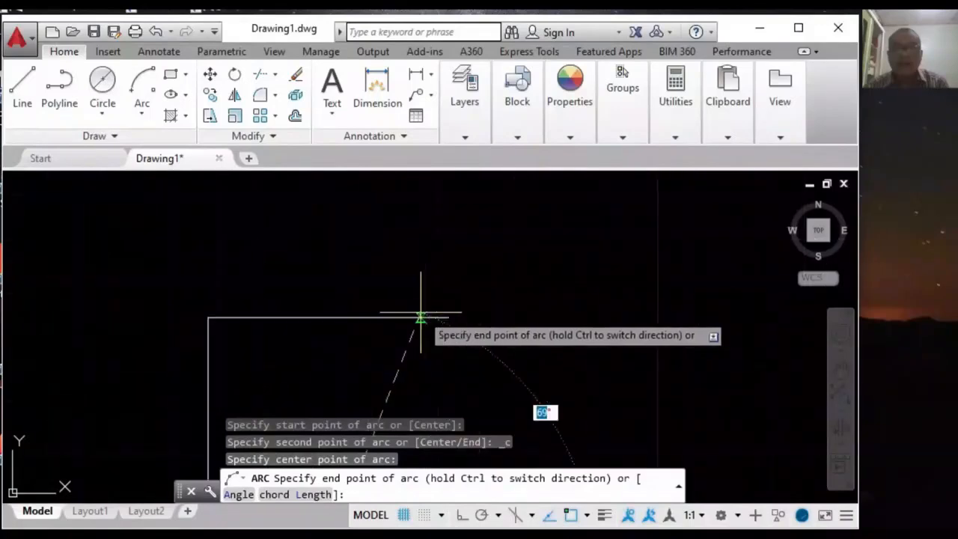
pyautogui.click(468, 318)
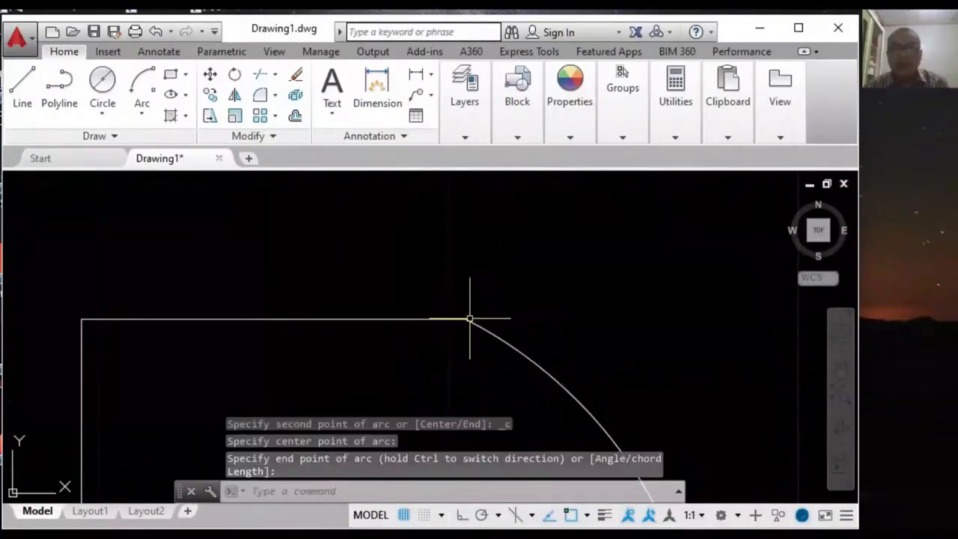
# - Draw a second Start, Center, End arc from the upper side's midpoint, centred on the vertical side's midpoint, counterclockwise to a point directly right of the centre
pyautogui.scroll(-5, 597, 309)
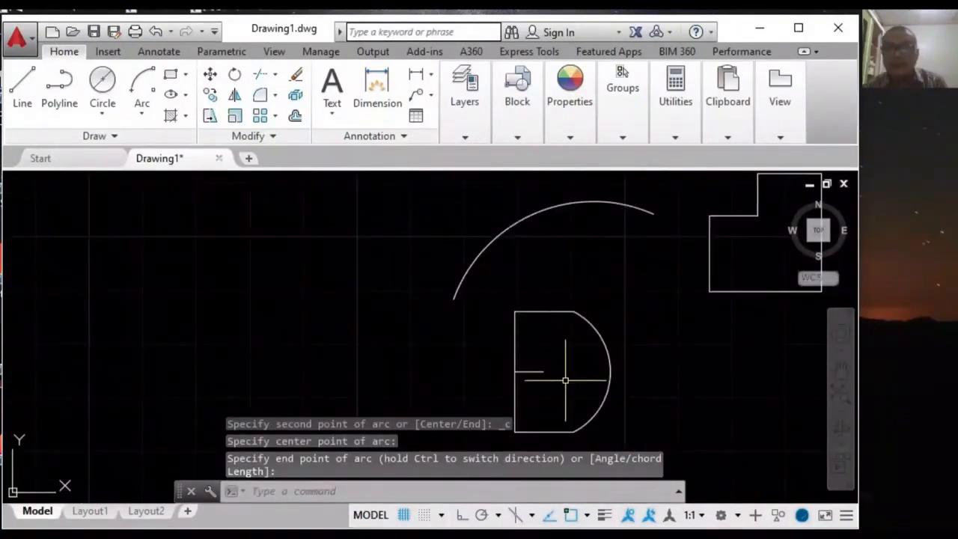
pyautogui.click(143, 111)
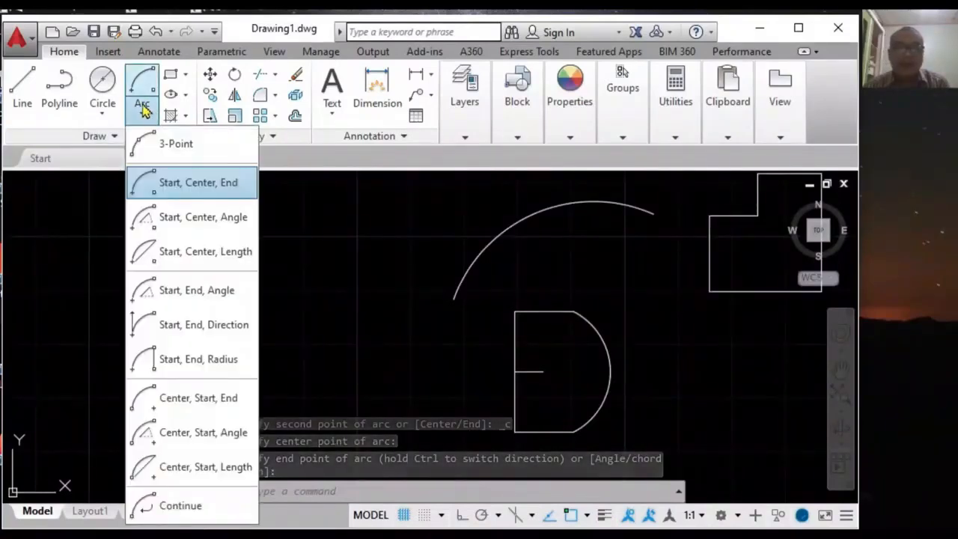
pyautogui.click(194, 190)
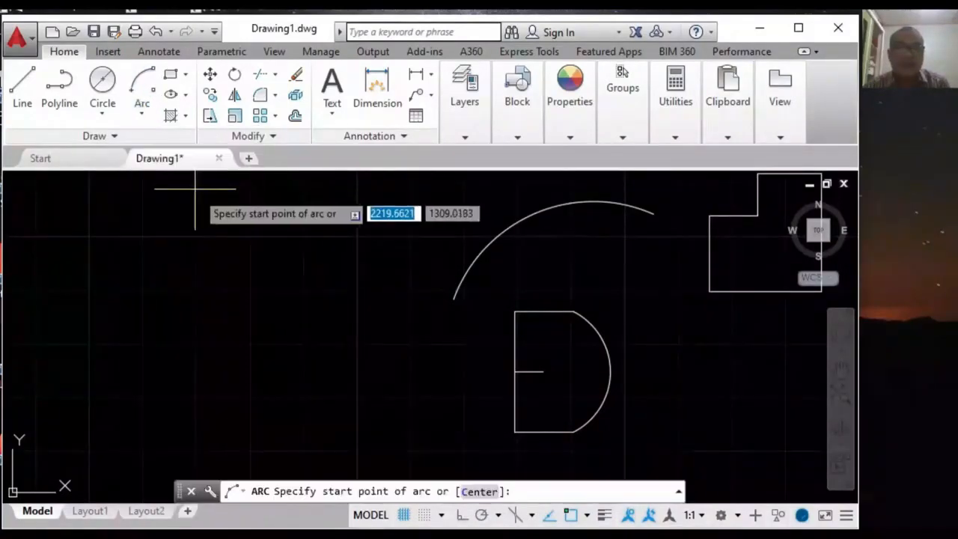
pyautogui.click(543, 312)
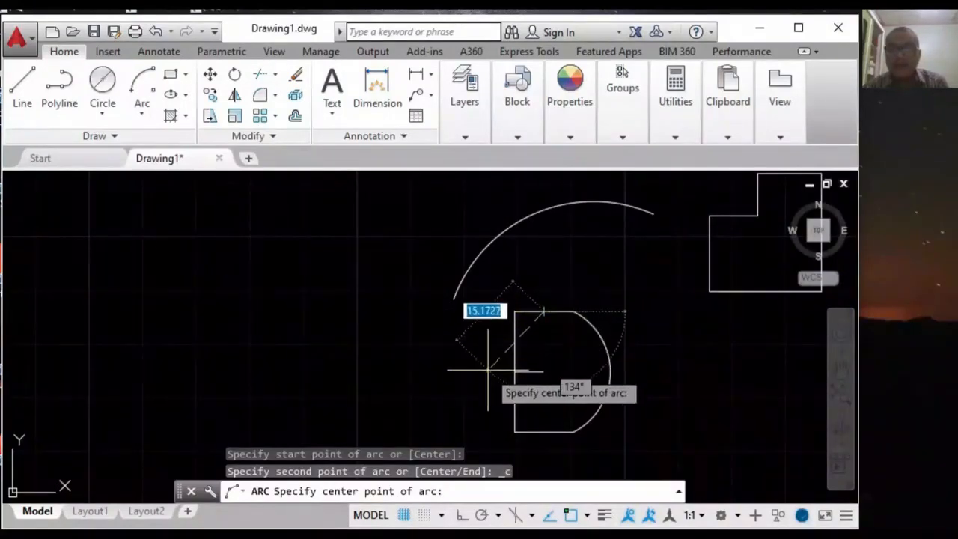
pyautogui.click(514, 372)
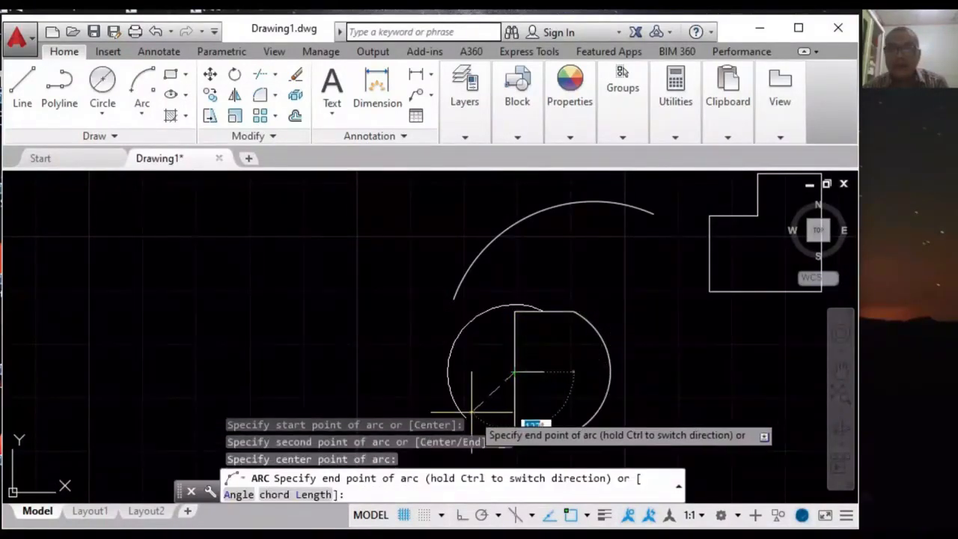
pyautogui.click(581, 372)
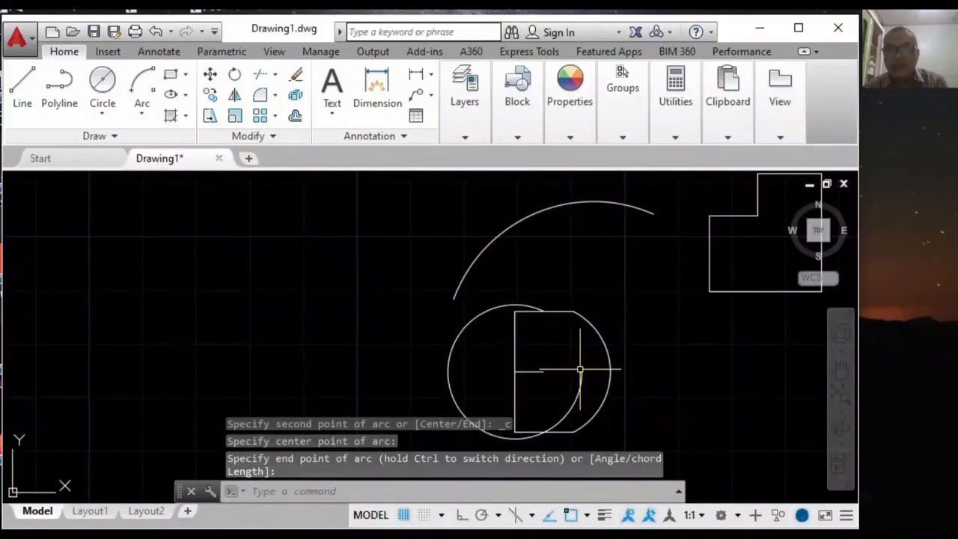
# - Draw a rectangle 8 units wide and 4 units high below the L-shaped outline
pyautogui.scroll(-2, 451, 381)
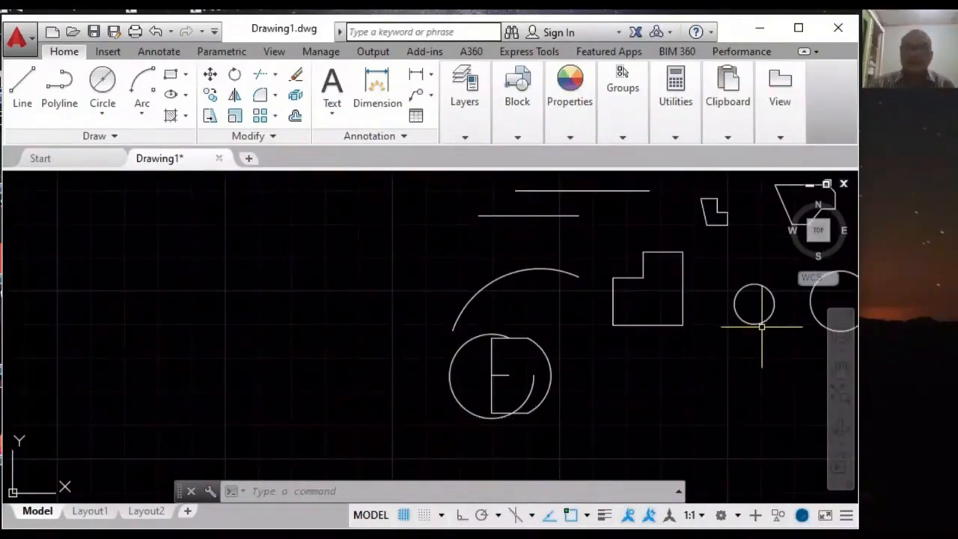
pyautogui.click(840, 367)
pyautogui.moveTo(666, 382); pyautogui.dragTo(547, 353)
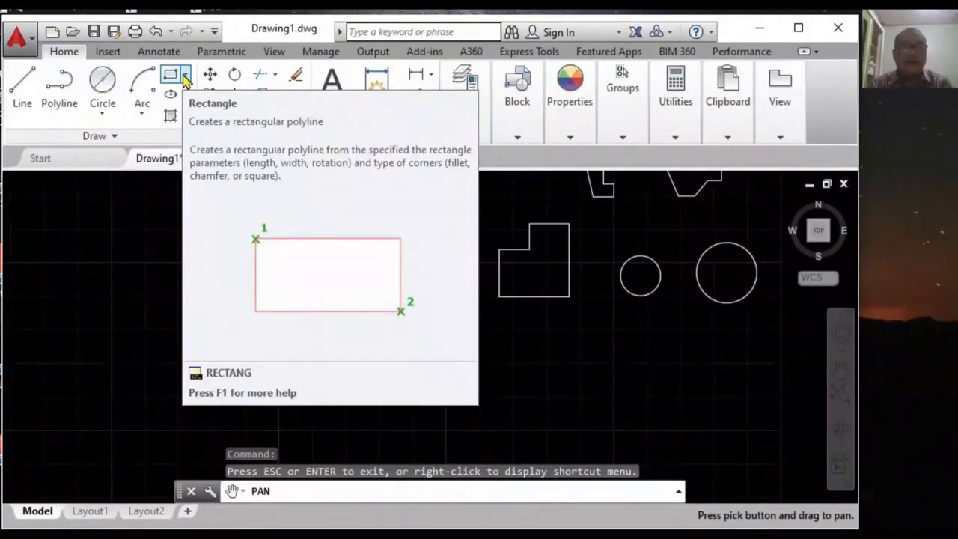
pyautogui.click(184, 77)
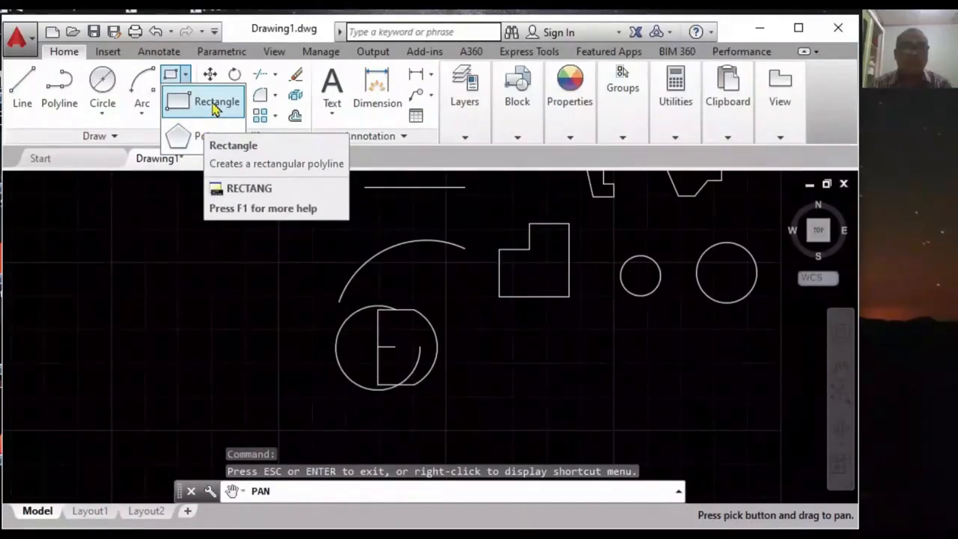
pyautogui.click(215, 109)
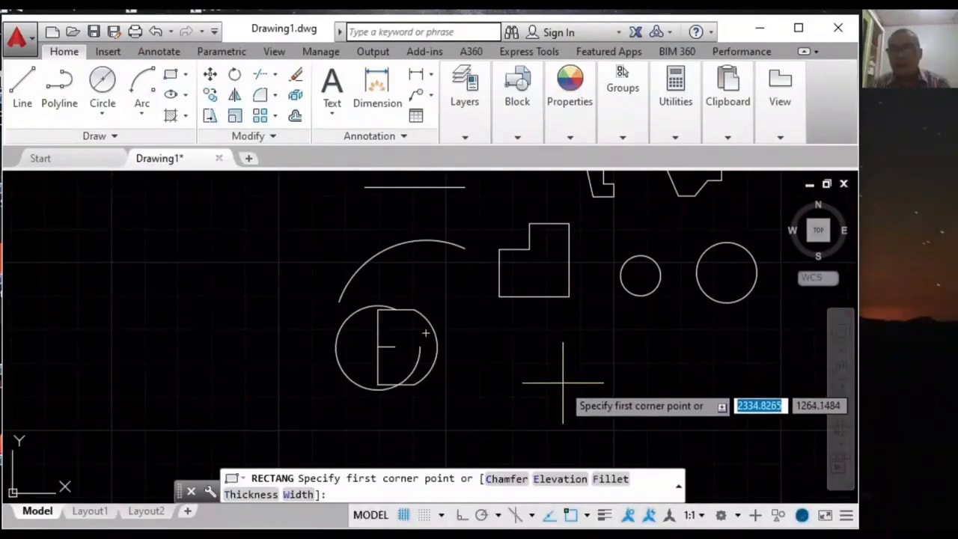
pyautogui.click(524, 353)
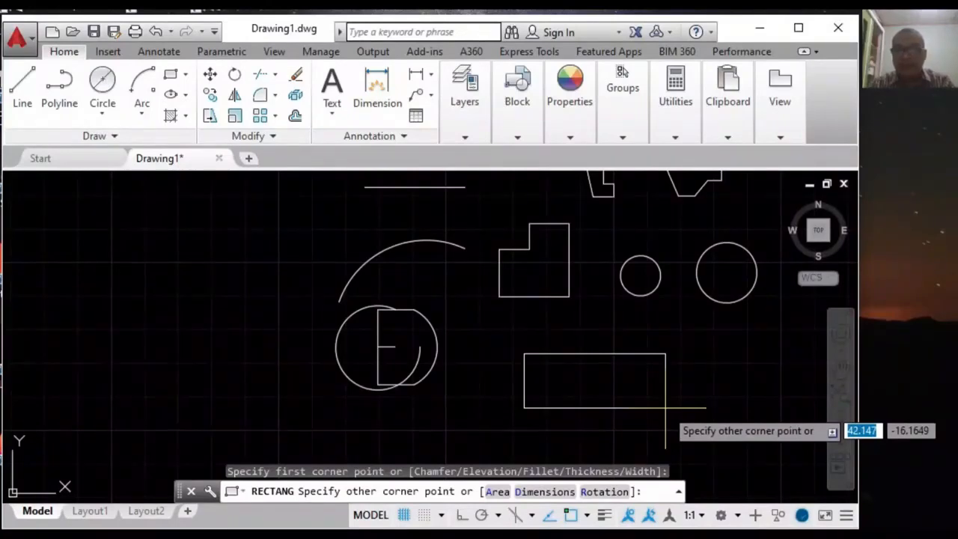
pyautogui.press('Tab')
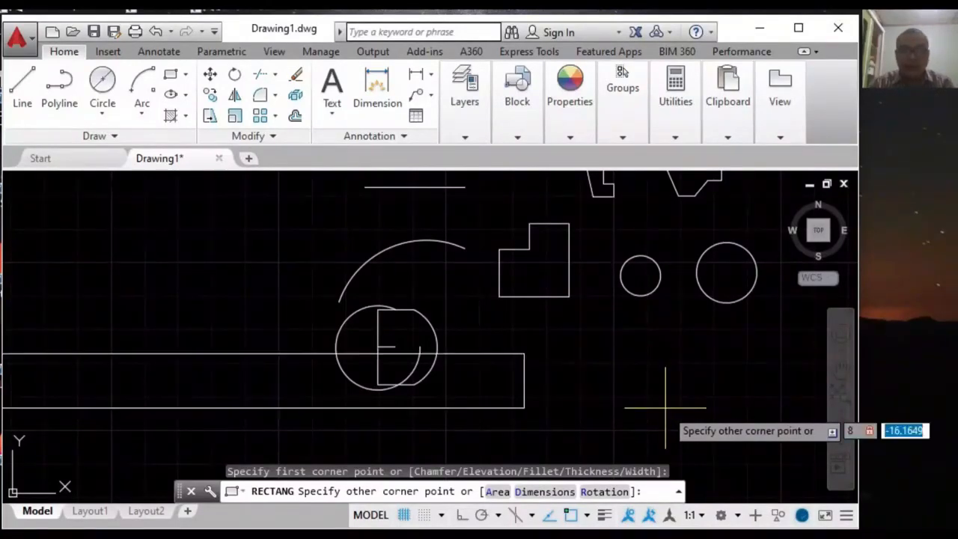
pyautogui.press('Return')
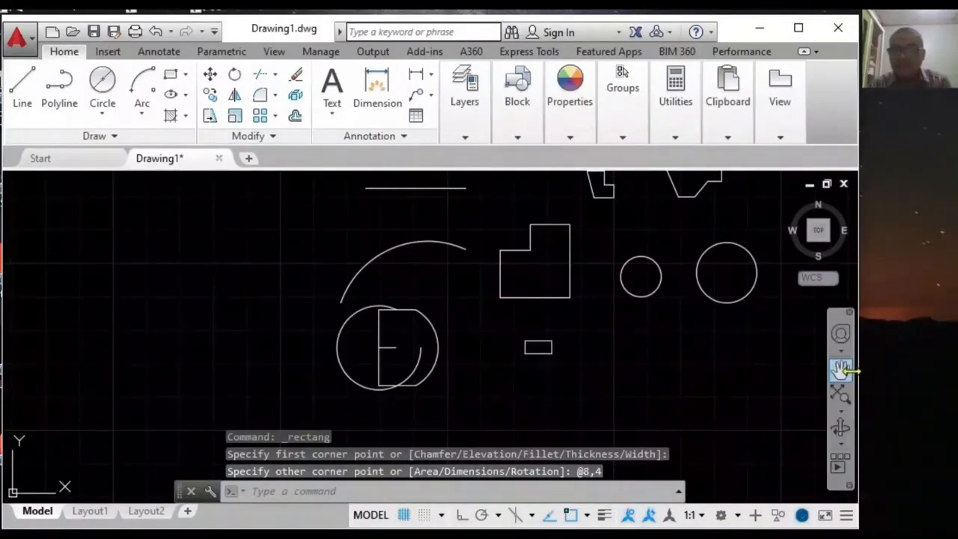
# - Draw a four-sided polygon inscribed in a circle to the right of the small rectangle, with its corners pointing up, down and sideways
pyautogui.click(841, 368)
pyautogui.scroll(6, 614, 367)
pyautogui.moveTo(521, 341); pyautogui.dragTo(602, 391)
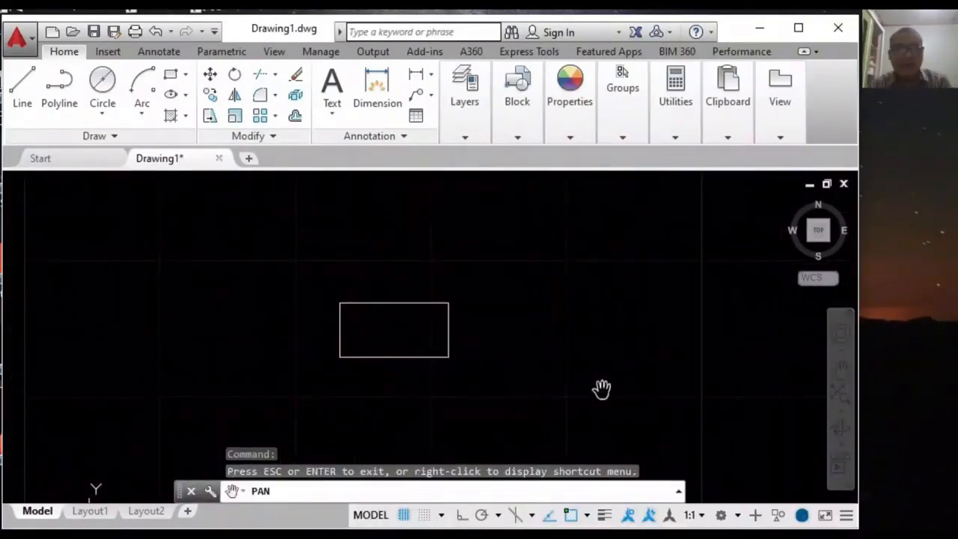
pyautogui.press('Escape')
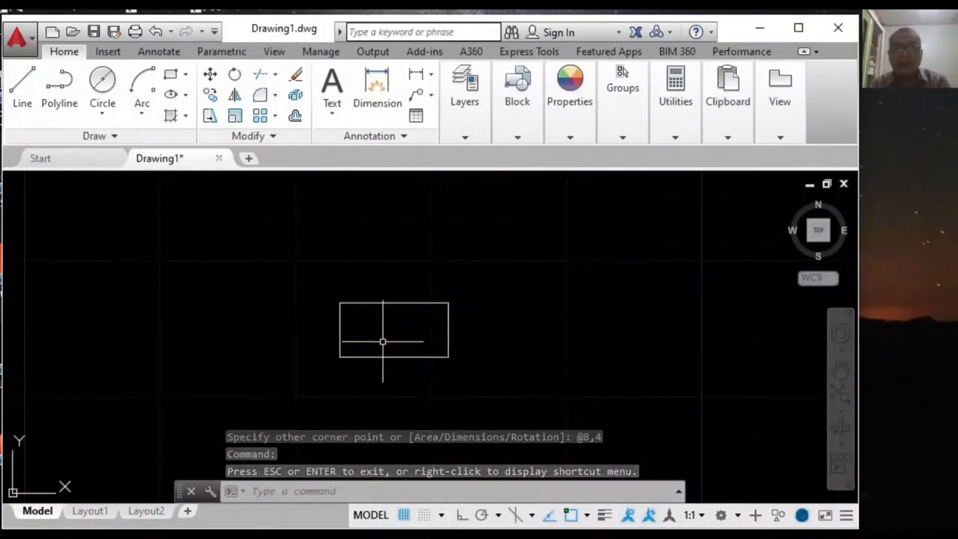
pyautogui.scroll(-4, 451, 374)
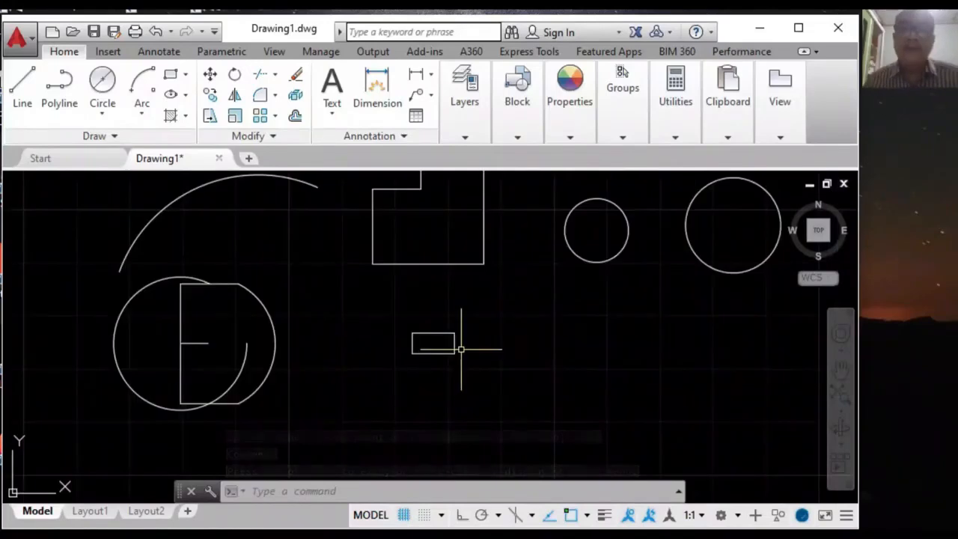
pyautogui.click(186, 75)
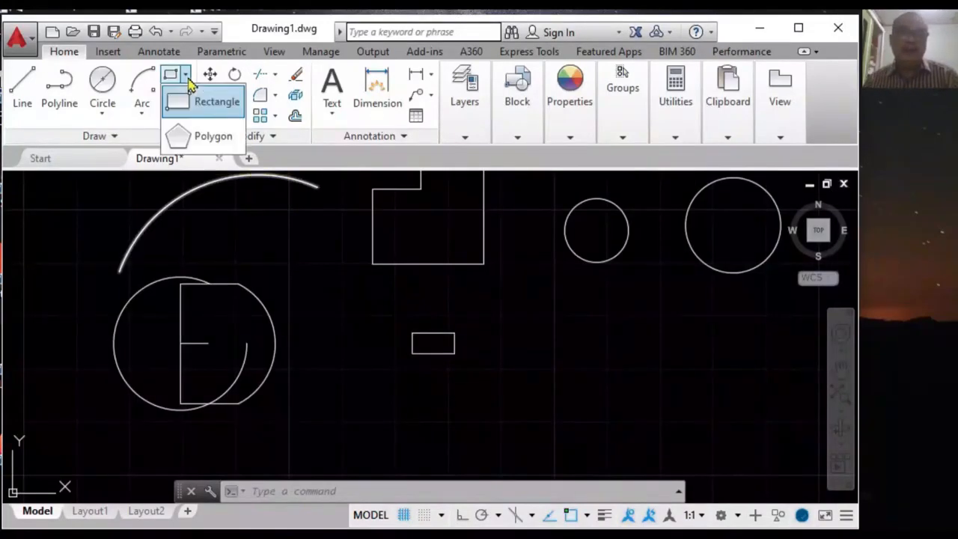
pyautogui.click(213, 136)
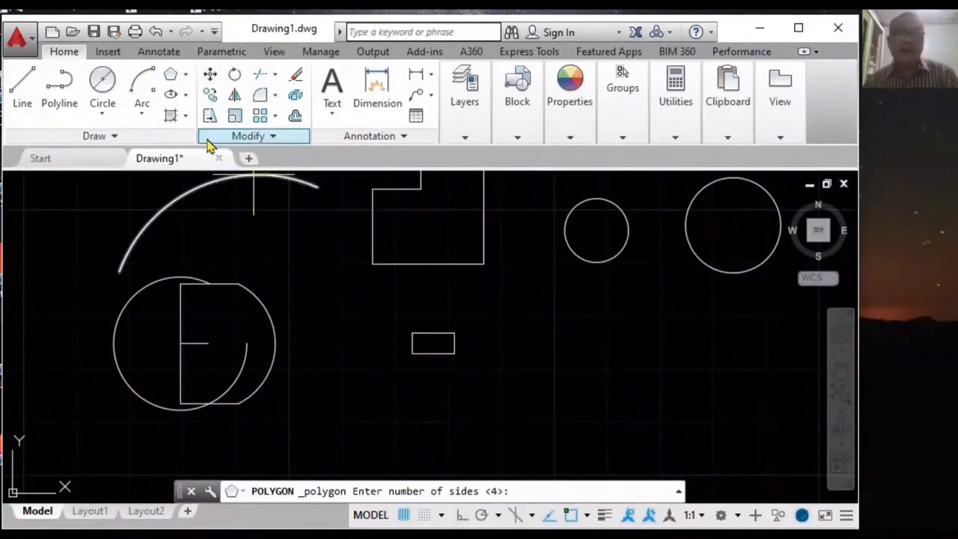
pyautogui.press('Return')
pyautogui.click(534, 371)
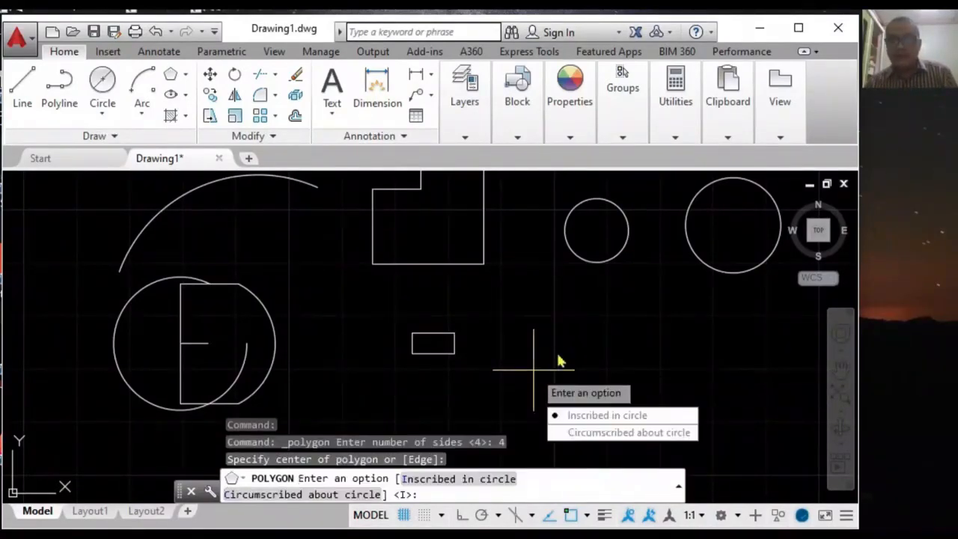
pyautogui.click(580, 416)
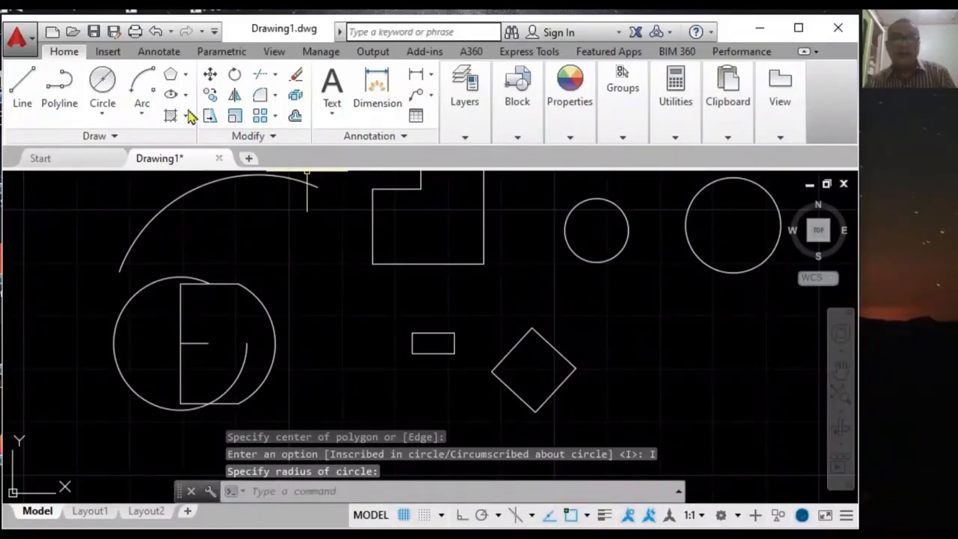
# - Draw an eight-sided polygon circumscribed about a circle, just right of the diamond and below the circles
pyautogui.click(186, 75)
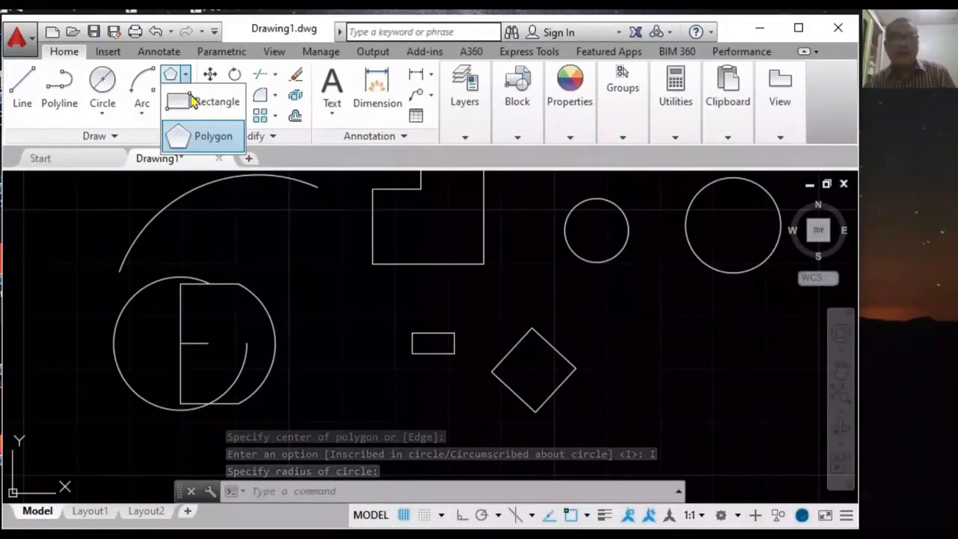
pyautogui.click(213, 137)
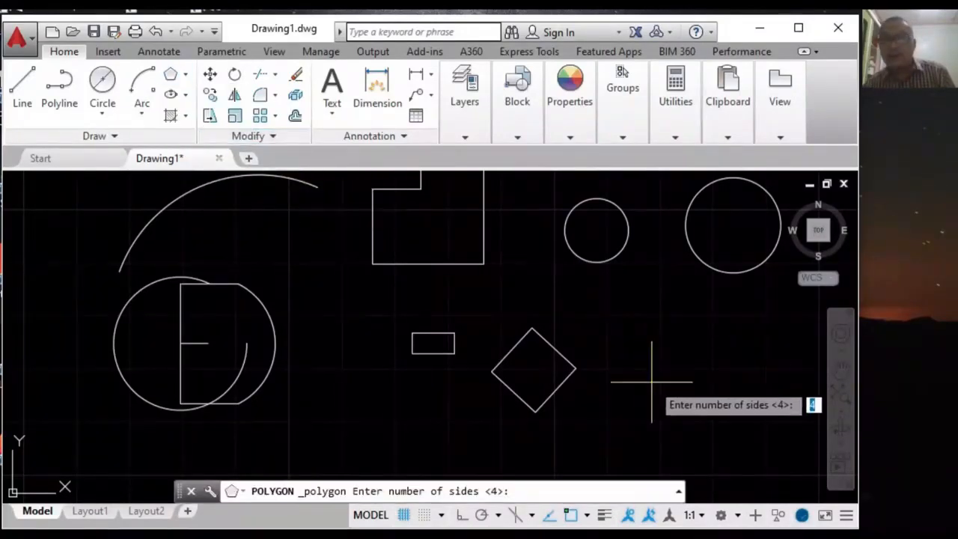
pyautogui.write('8')
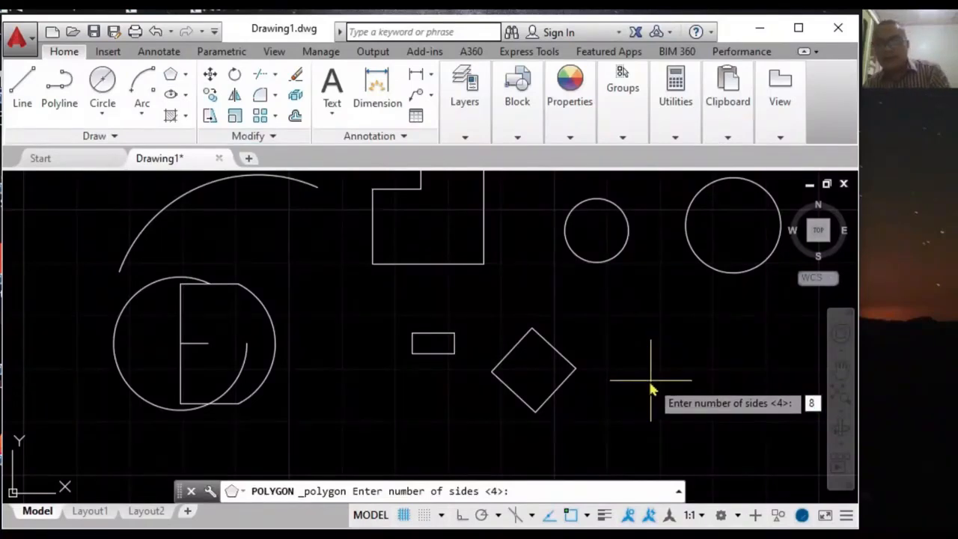
pyautogui.press('Return')
pyautogui.click(647, 367)
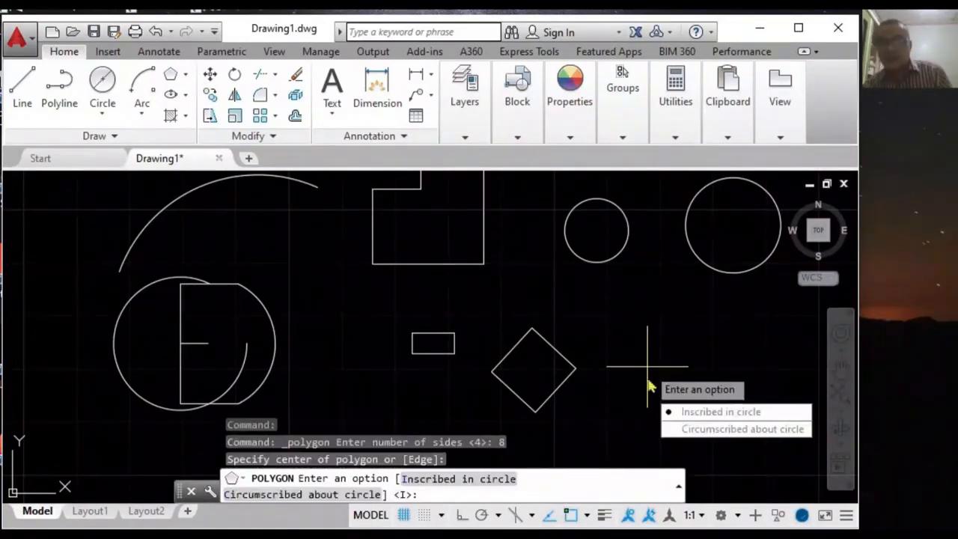
pyautogui.click(696, 435)
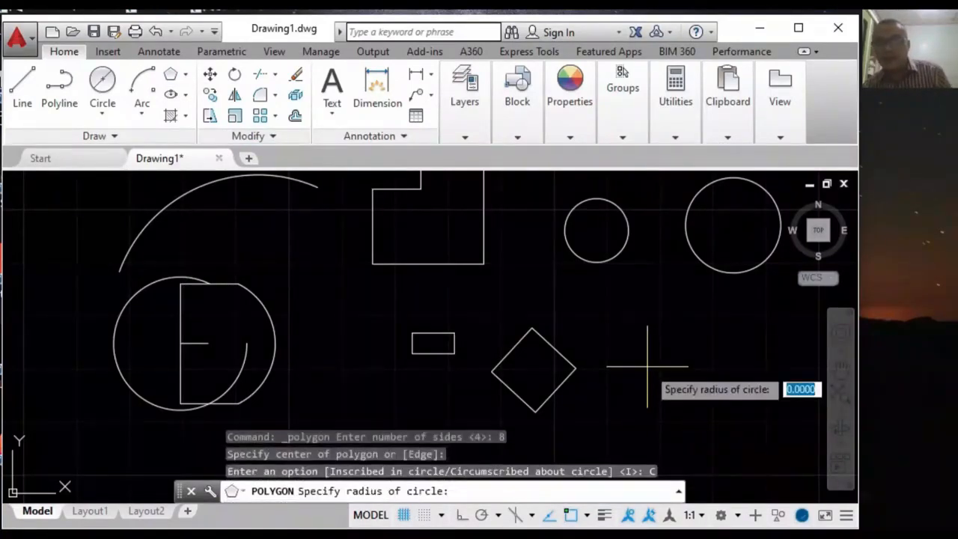
pyautogui.click(633, 310)
pyautogui.scroll(-2, 603, 368)
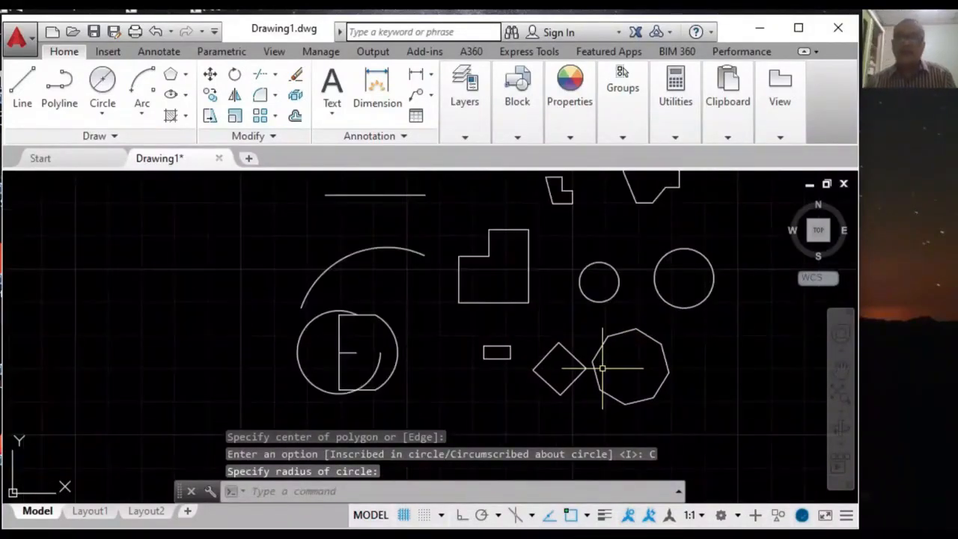
# - Draw a large ellipse by its center in the empty area right of the octagon, its long axis sloping down to the right
pyautogui.click(185, 98)
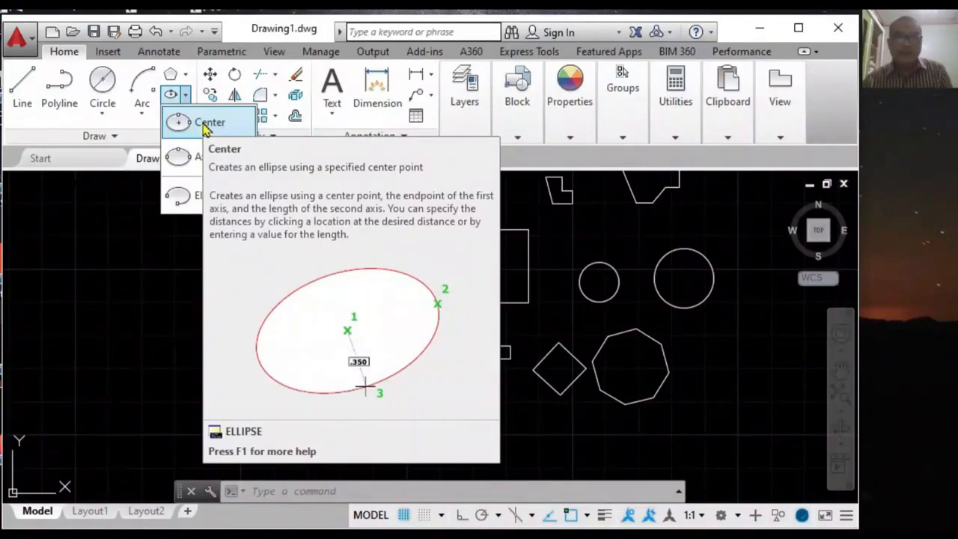
pyautogui.click(206, 123)
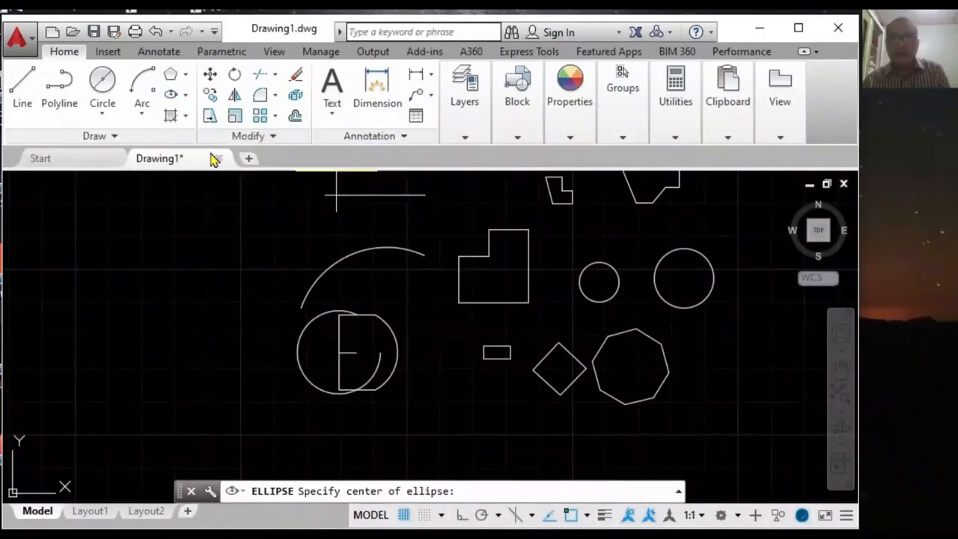
pyautogui.scroll(-4, 213, 308)
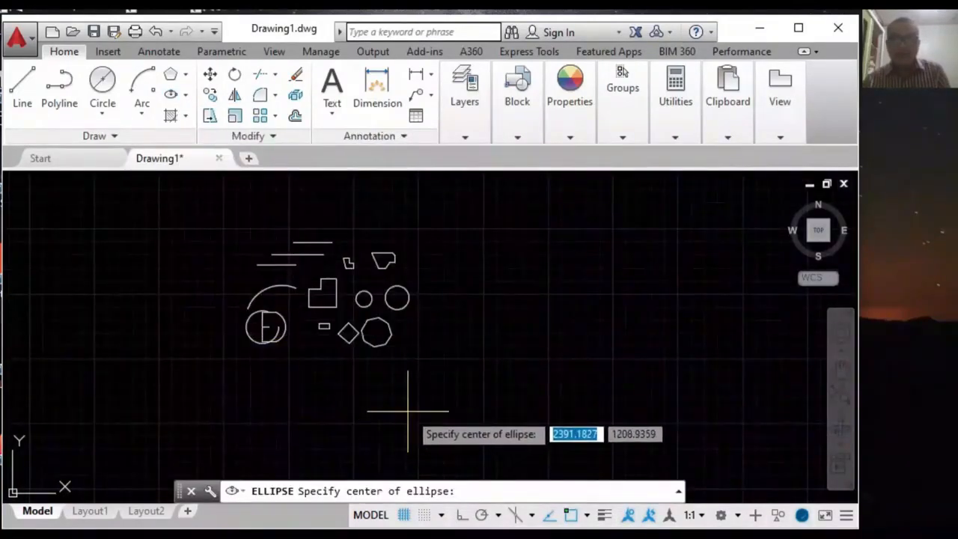
pyautogui.click(444, 336)
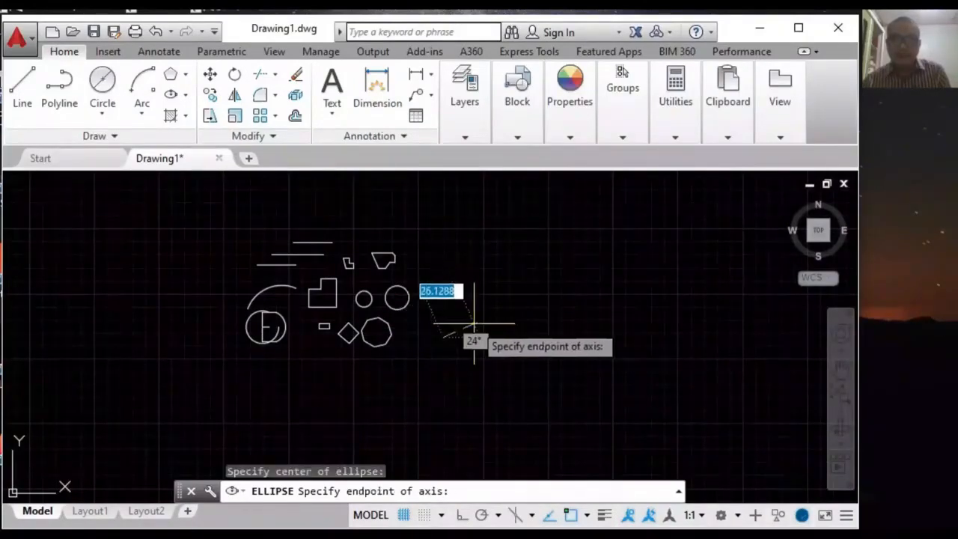
pyautogui.scroll(5, 462, 329)
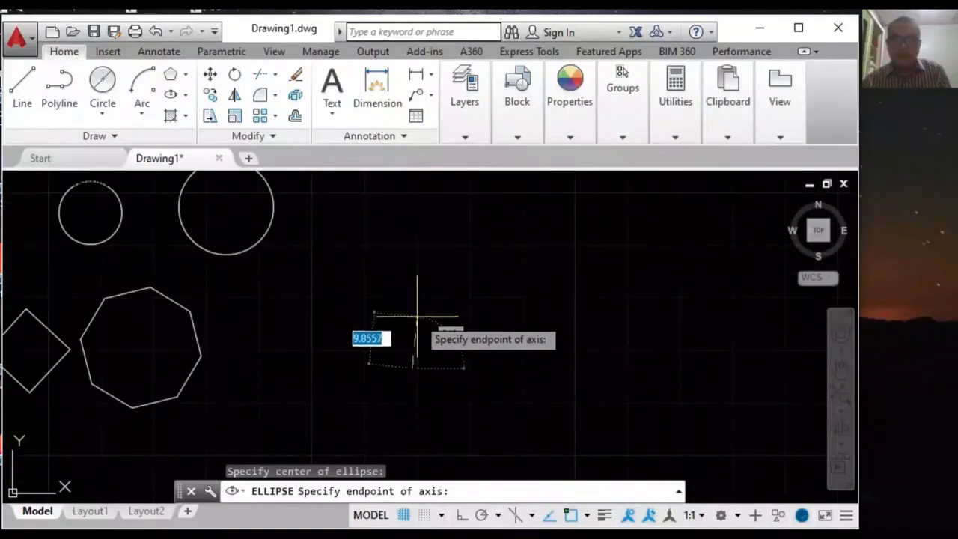
pyautogui.click(445, 317)
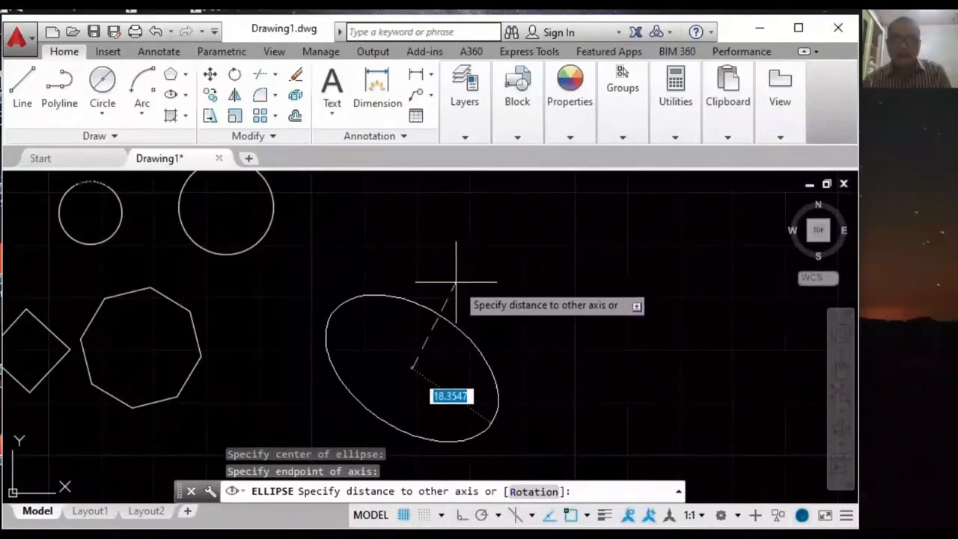
pyautogui.click(371, 274)
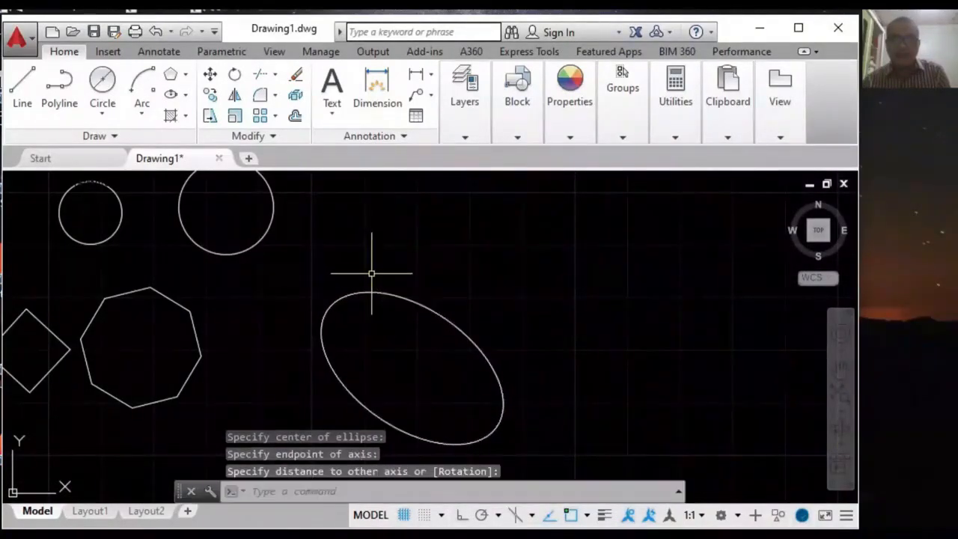
# - Draw a smaller ellipse with the Axis, End method above the large one, its long axis rising to the right
pyautogui.scroll(-3, 446, 295)
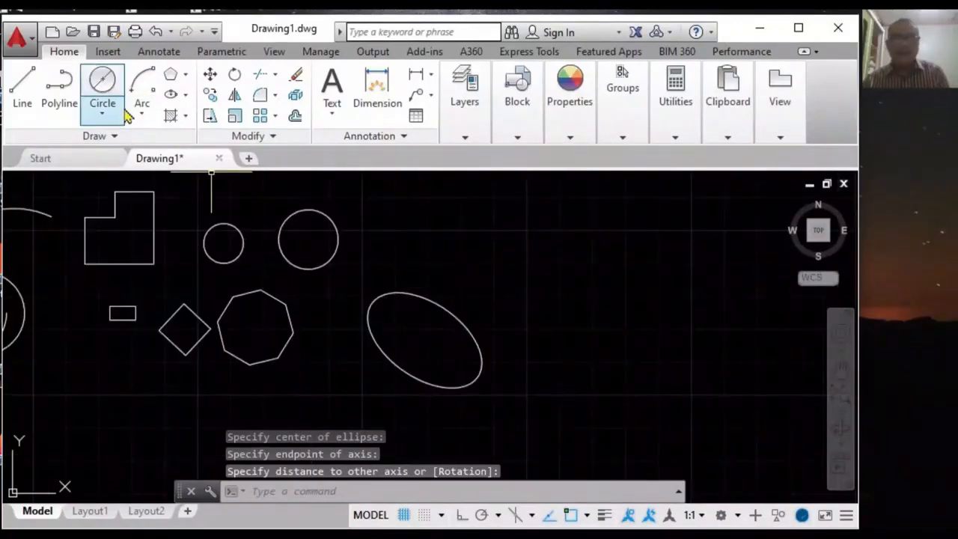
pyautogui.click(172, 95)
pyautogui.click(187, 96)
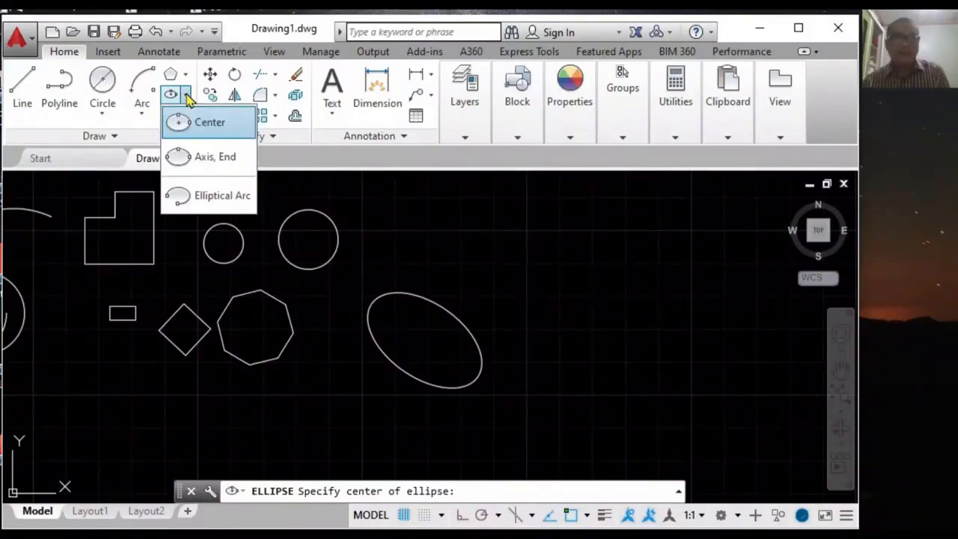
pyautogui.click(194, 158)
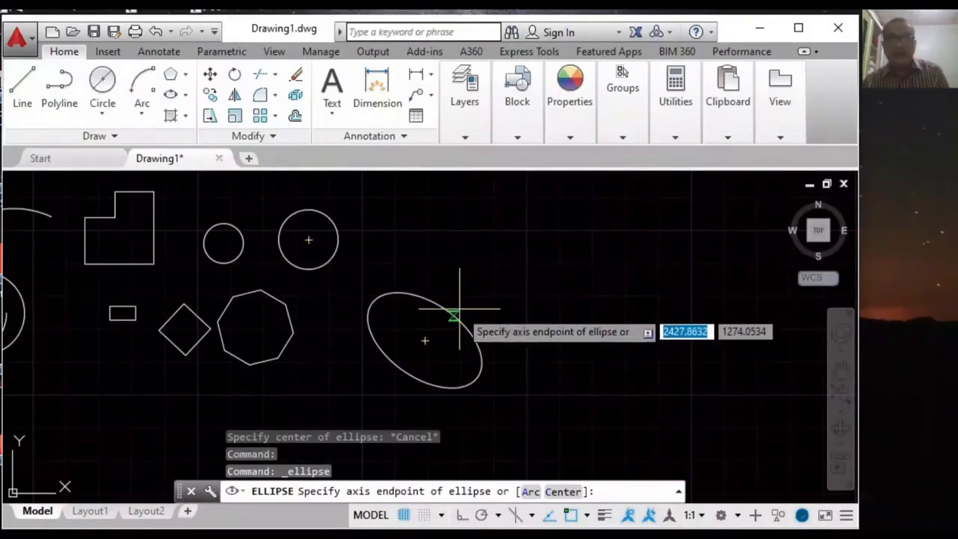
pyautogui.click(397, 258)
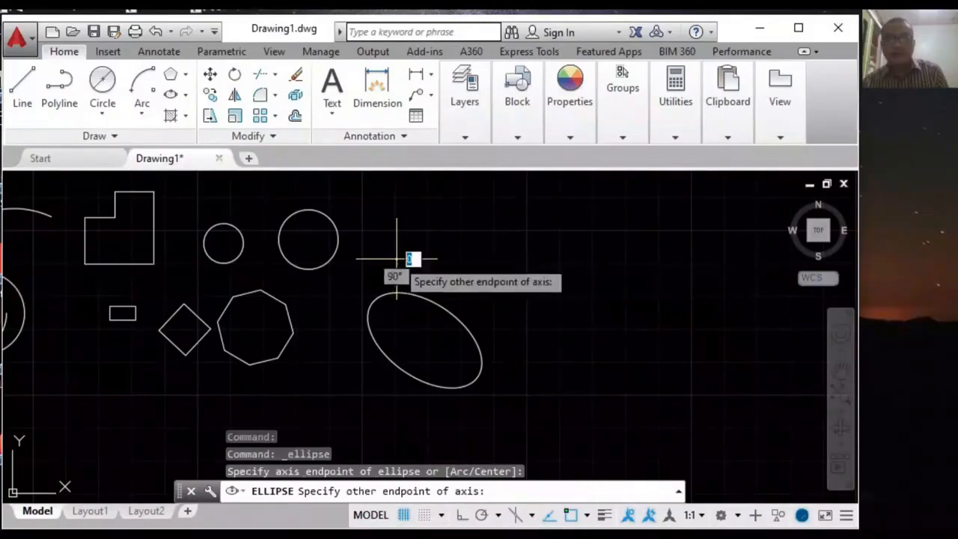
pyautogui.click(445, 236)
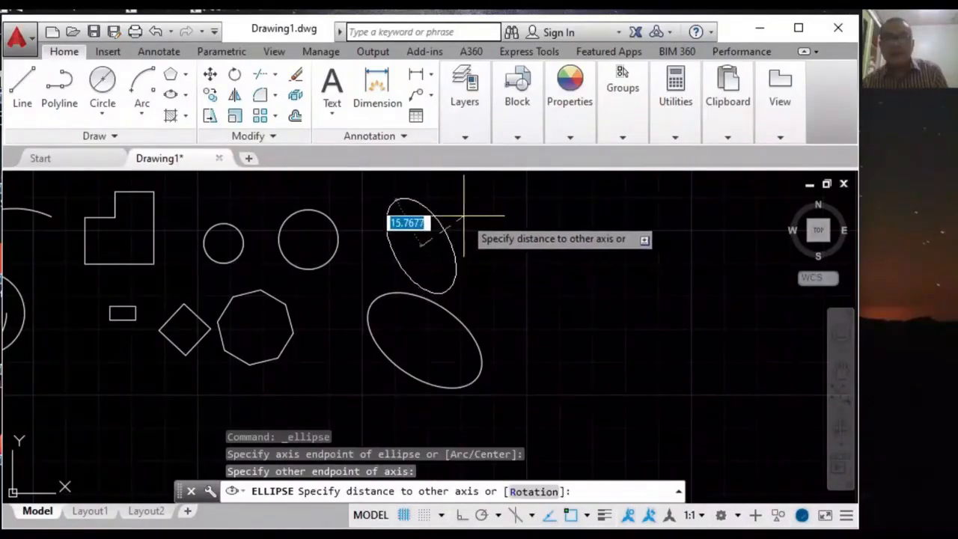
pyautogui.click(419, 233)
# - Draw a Spline Fit curve below the small rectangle, starting as a wave and curling up and back to the left
pyautogui.scroll(-2, 515, 266)
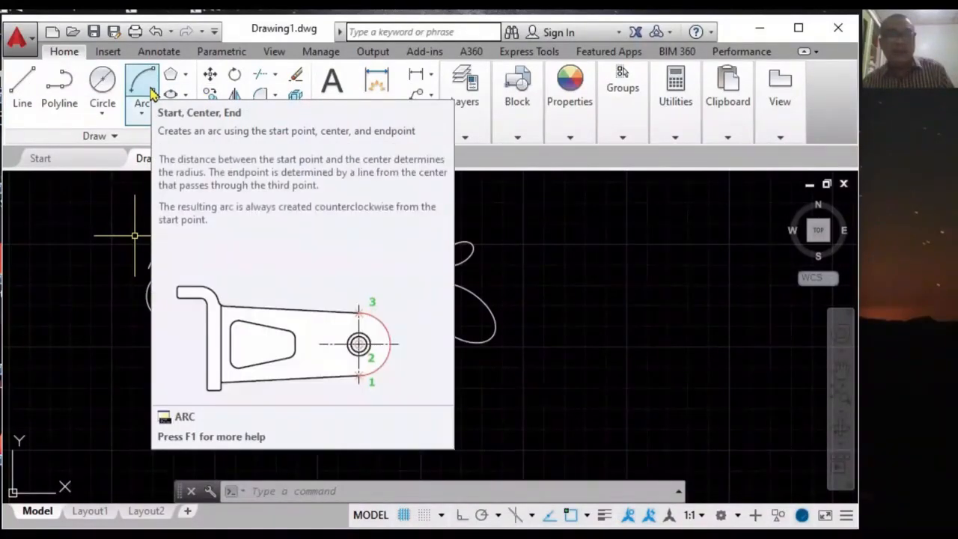
pyautogui.click(114, 140)
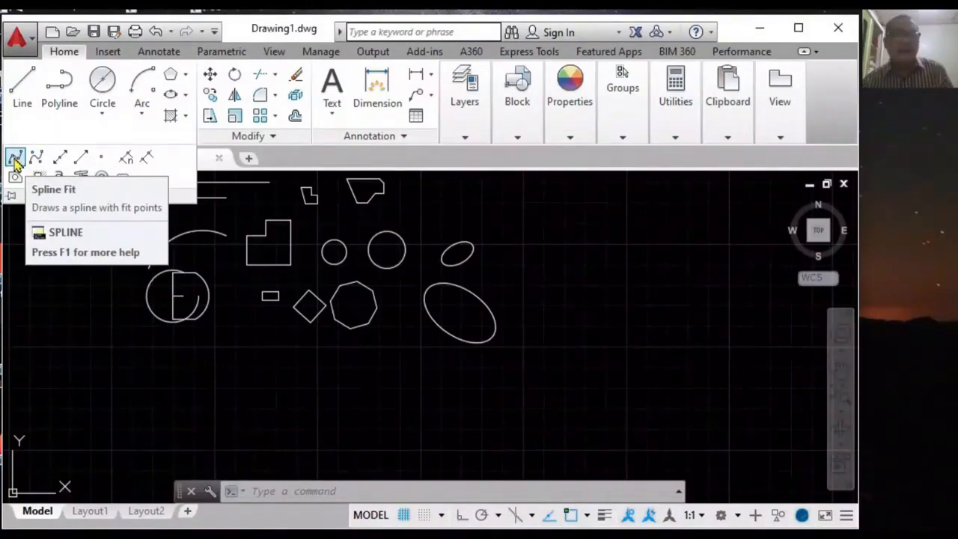
pyautogui.click(15, 159)
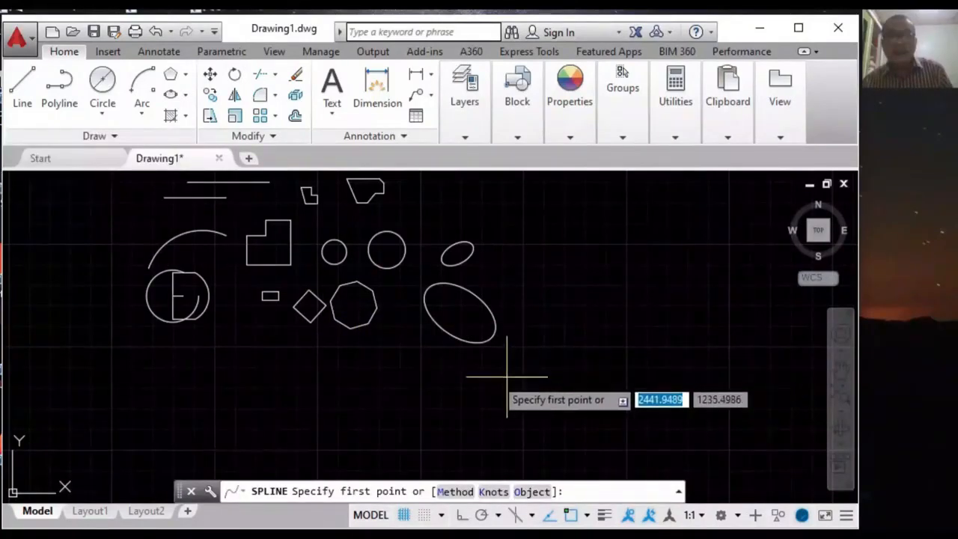
pyautogui.click(239, 406)
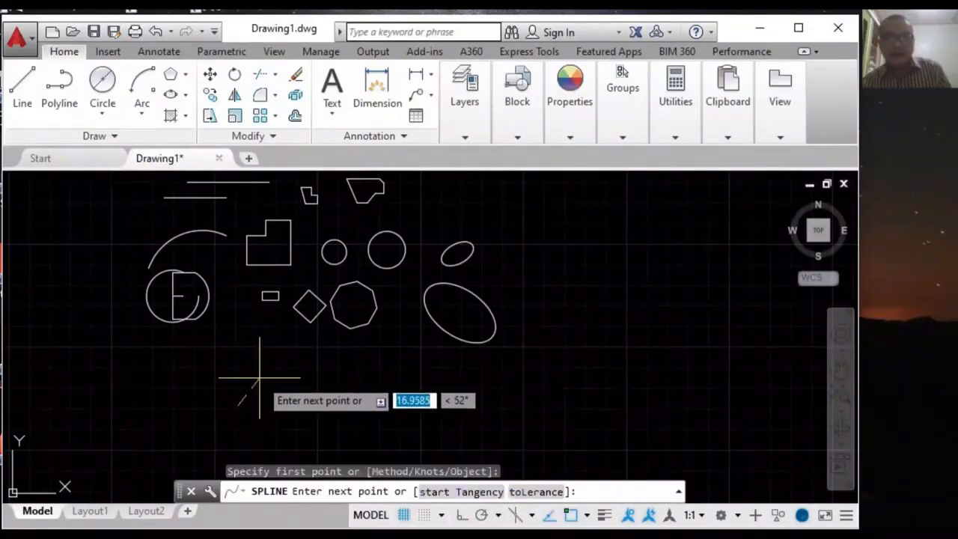
pyautogui.click(243, 383)
pyautogui.click(283, 405)
pyautogui.click(300, 370)
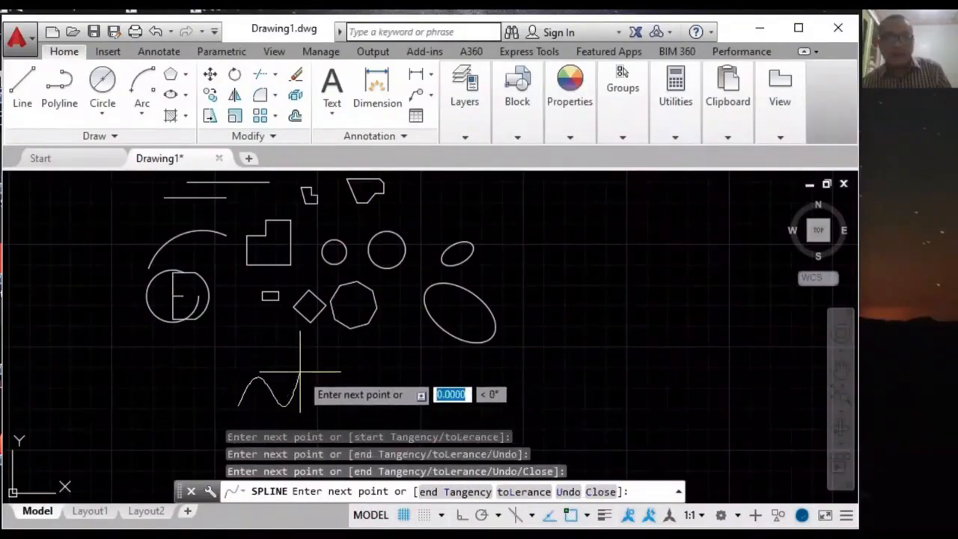
pyautogui.click(241, 337)
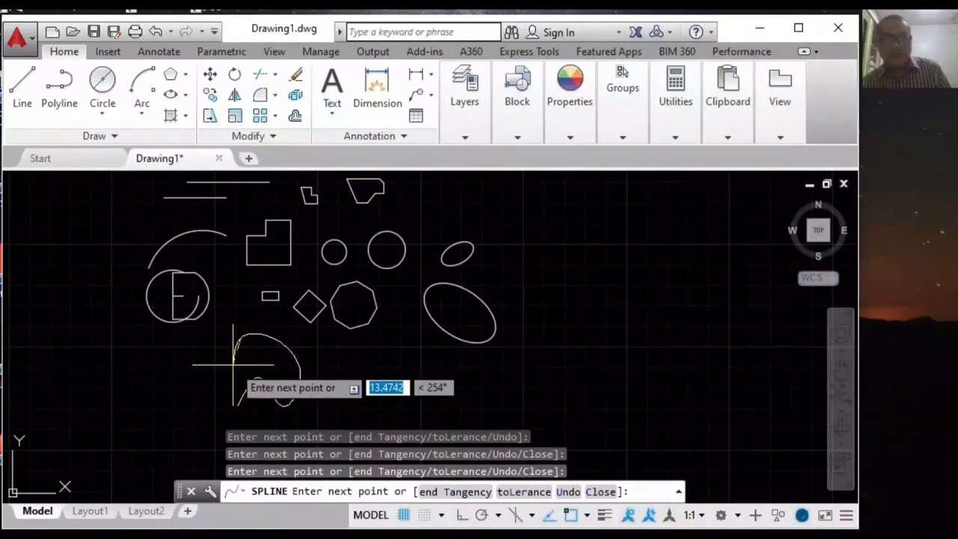
pyautogui.click(233, 366)
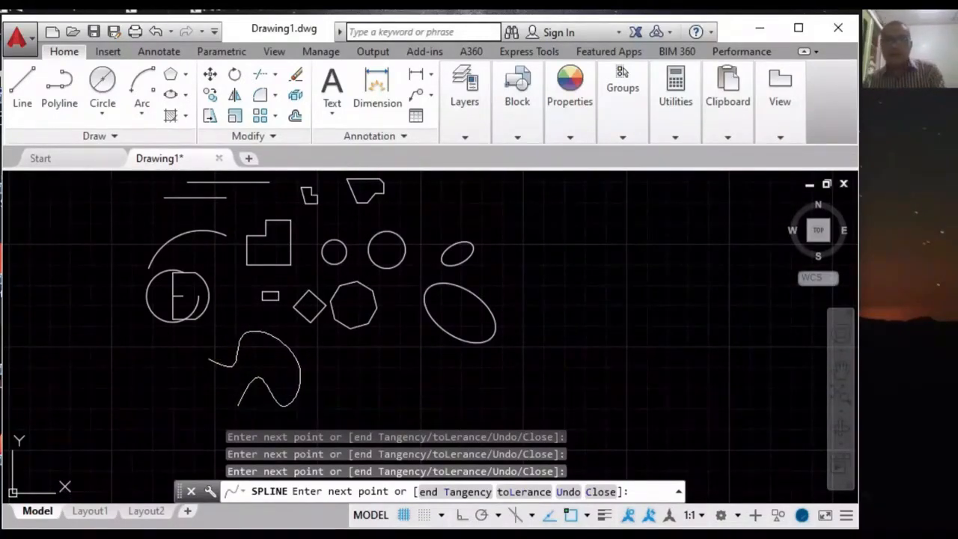
pyautogui.press('Return')
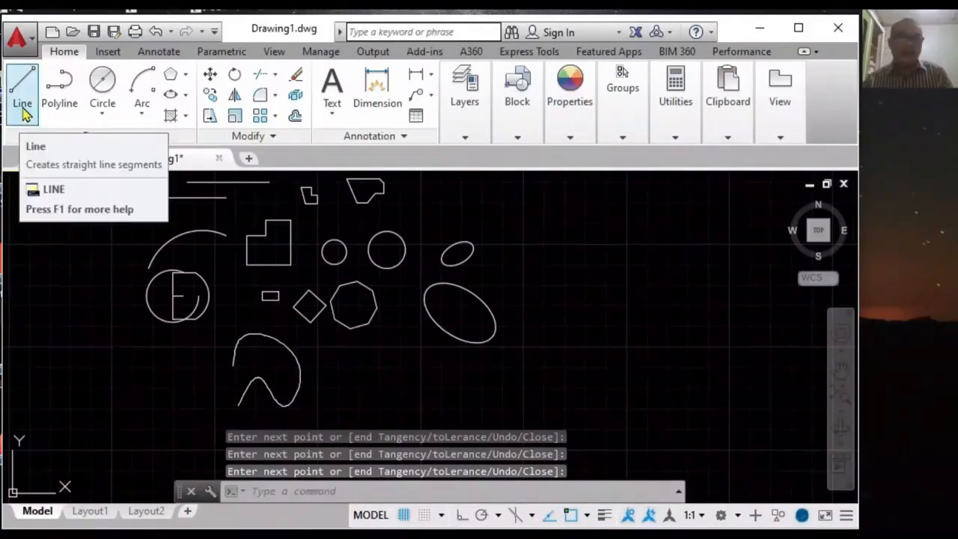
# - Draw an open Spline CV loop below the octagon with six control vertices, running right, up and back around to the left
pyautogui.click(60, 139)
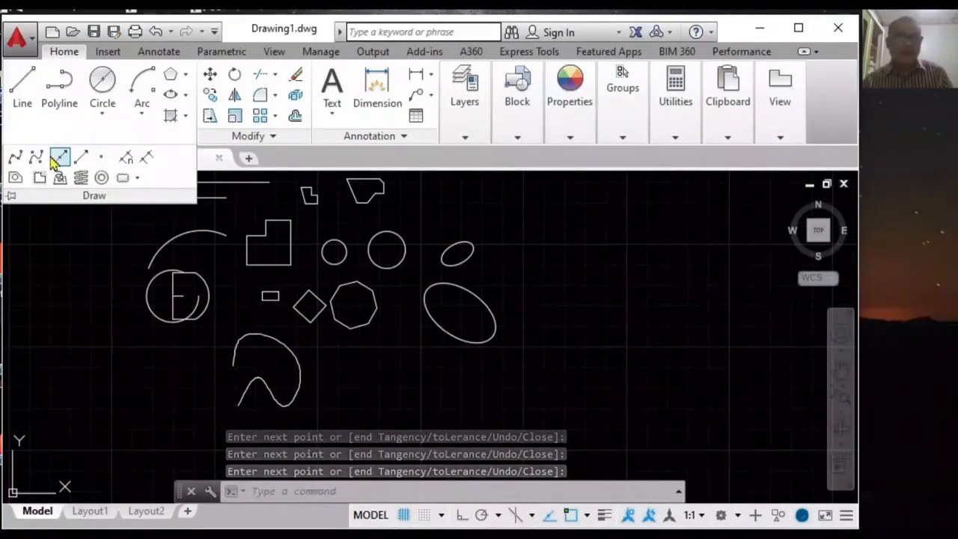
pyautogui.click(37, 158)
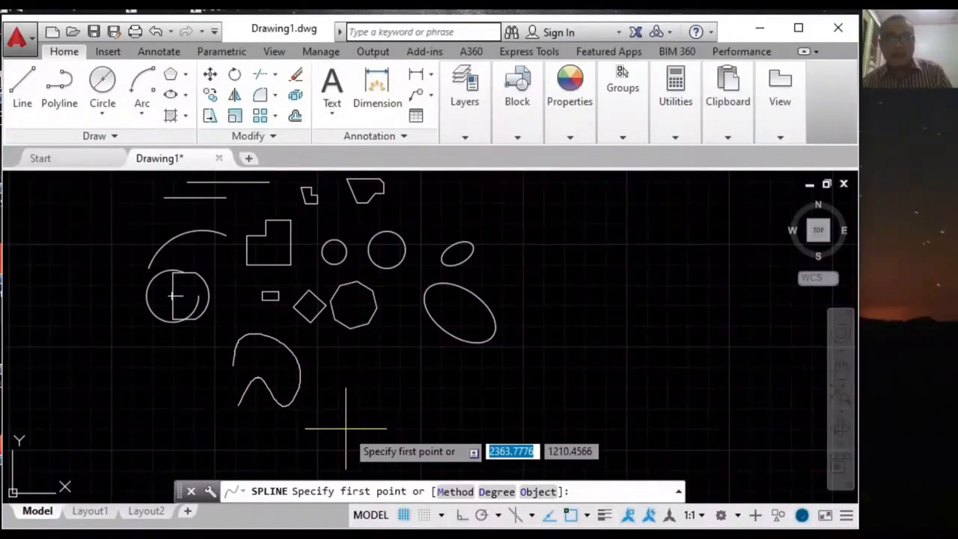
pyautogui.click(346, 429)
pyautogui.click(408, 422)
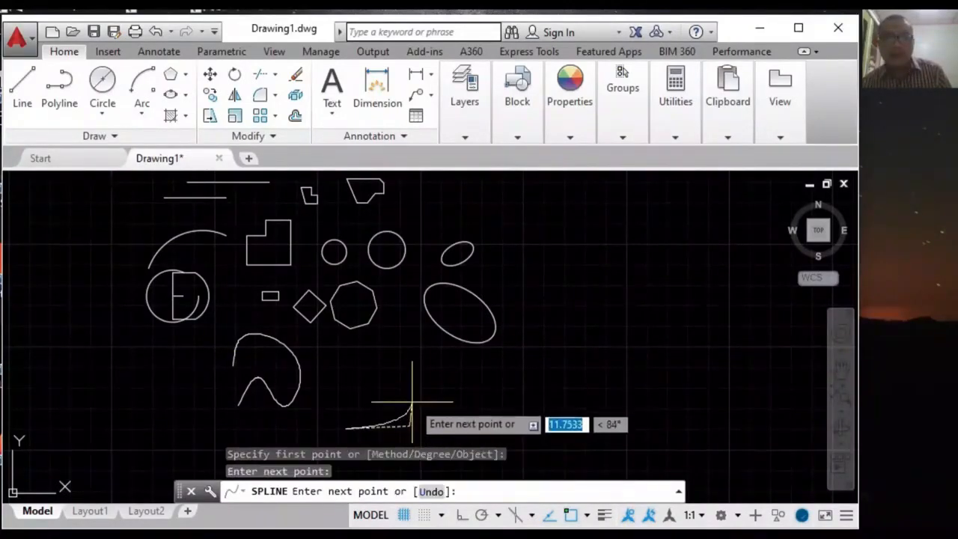
pyautogui.click(411, 402)
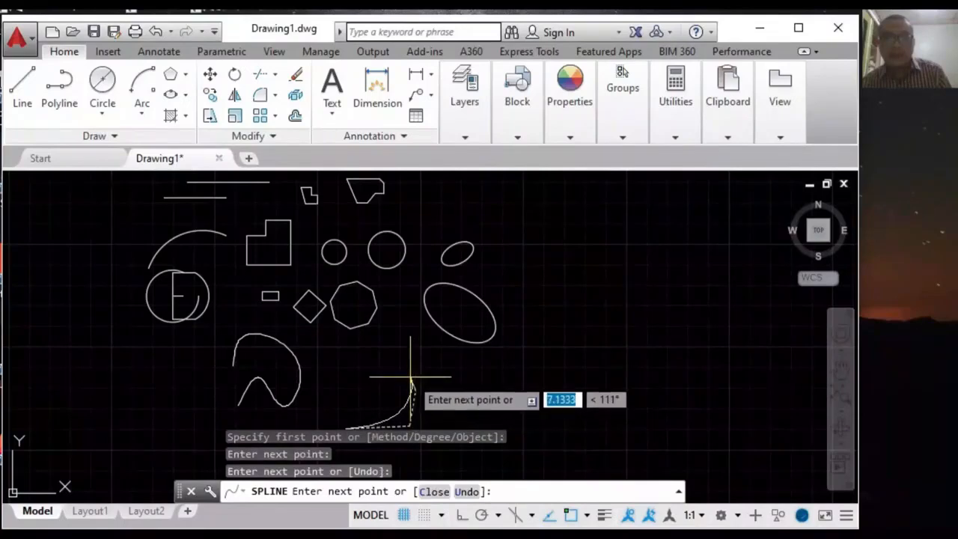
pyautogui.click(372, 366)
pyautogui.click(325, 389)
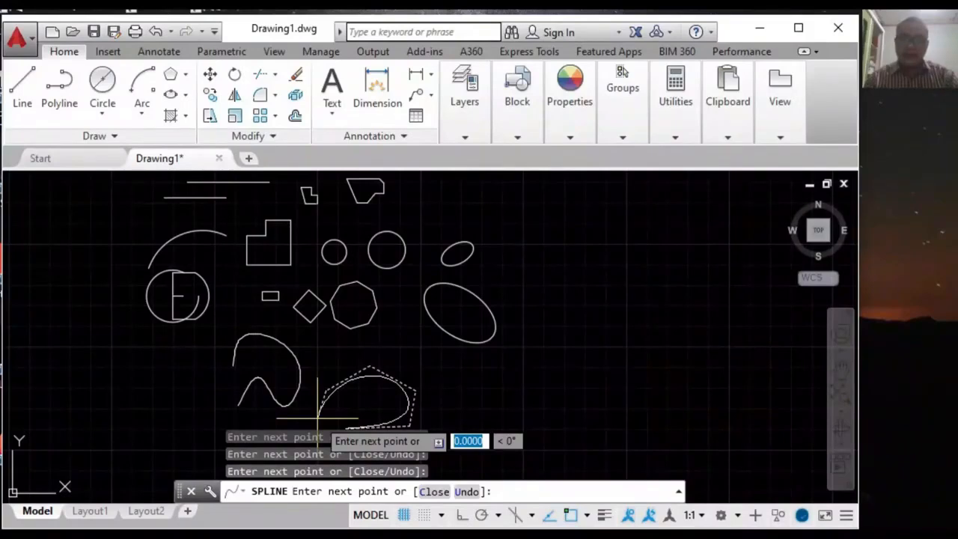
pyautogui.press('Return')
# - Draw a helix below the large ellipse with a base radius of 3, a top radius of 12 and a height of 10
pyautogui.click(167, 137)
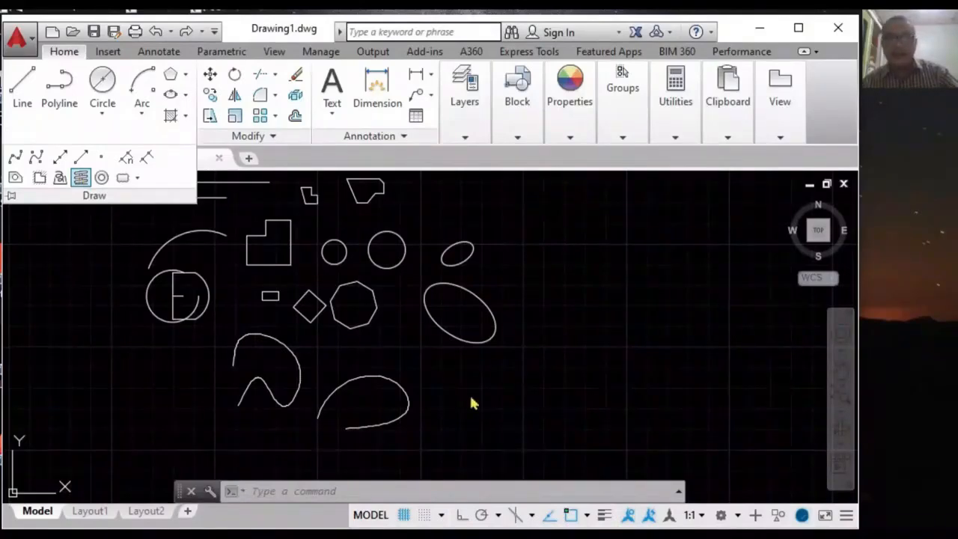
pyautogui.click(81, 177)
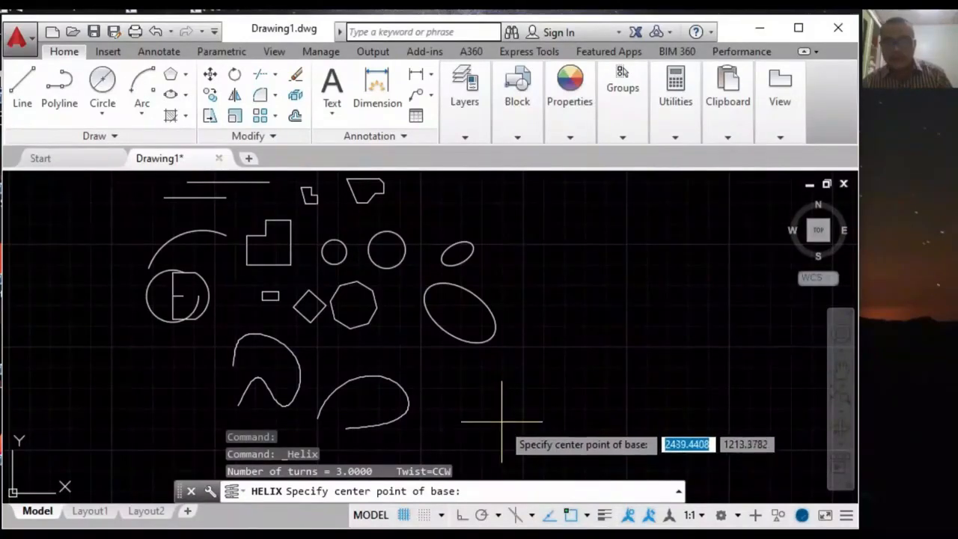
pyautogui.click(501, 421)
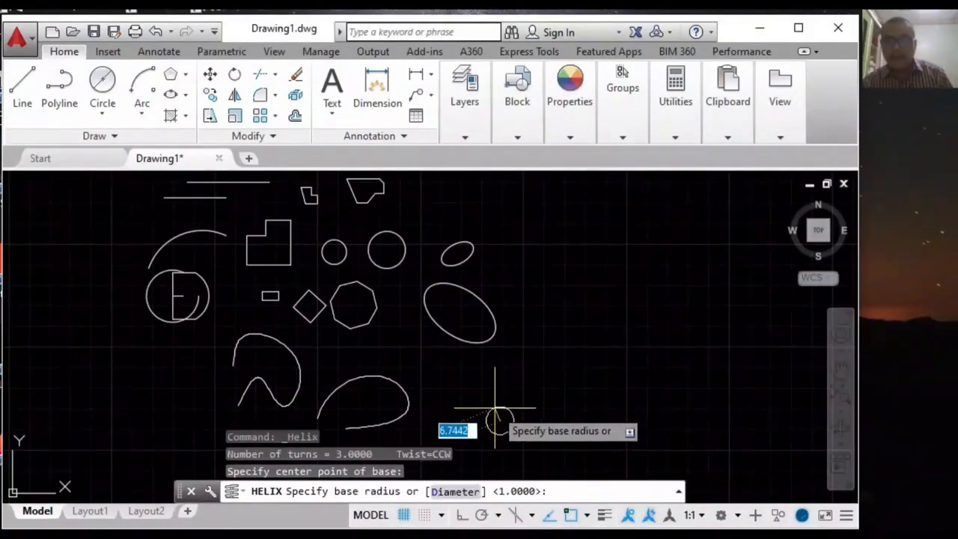
pyautogui.write('3')
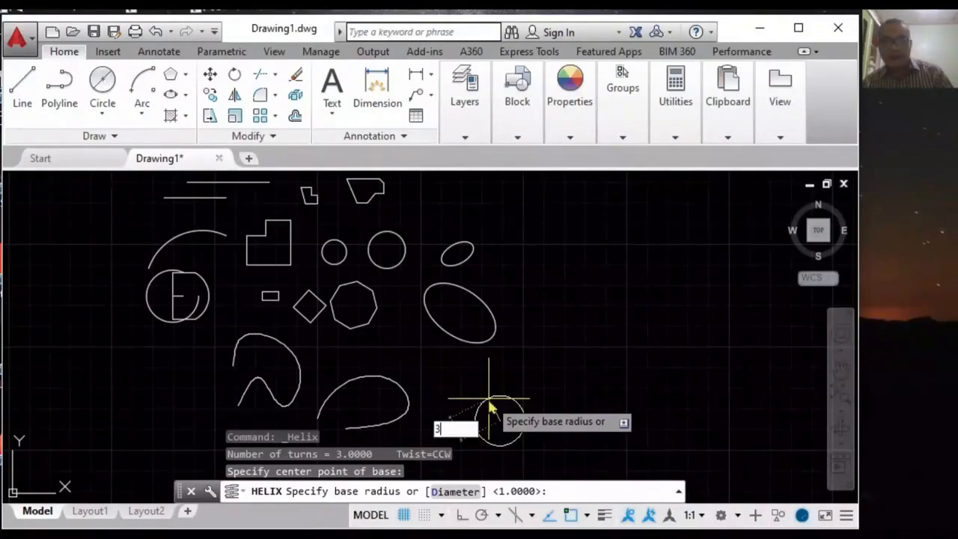
pyautogui.press('Return')
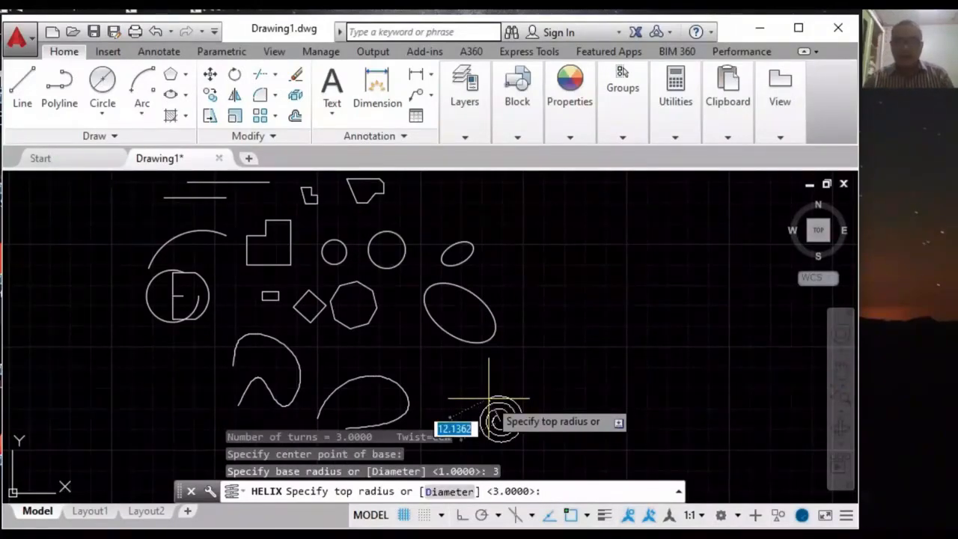
pyautogui.write('12')
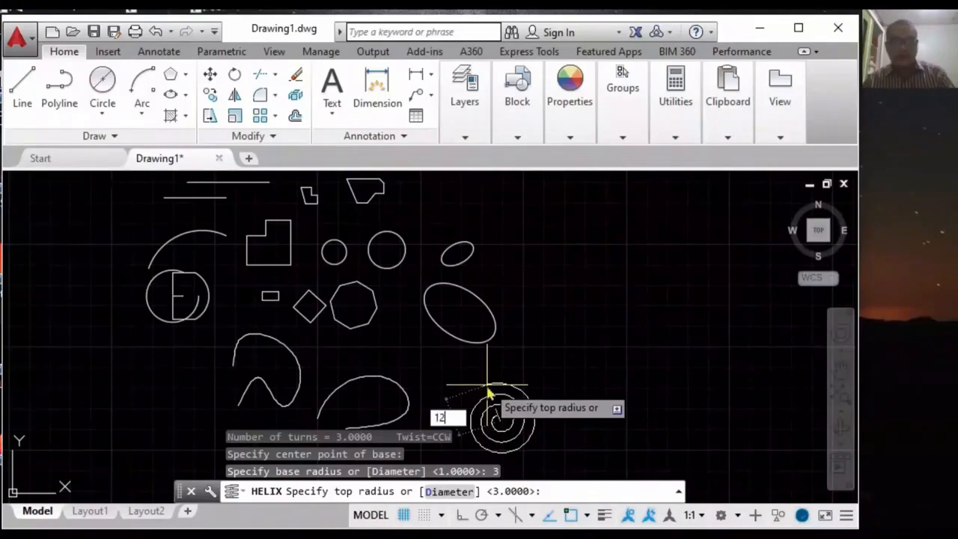
pyautogui.press('Return')
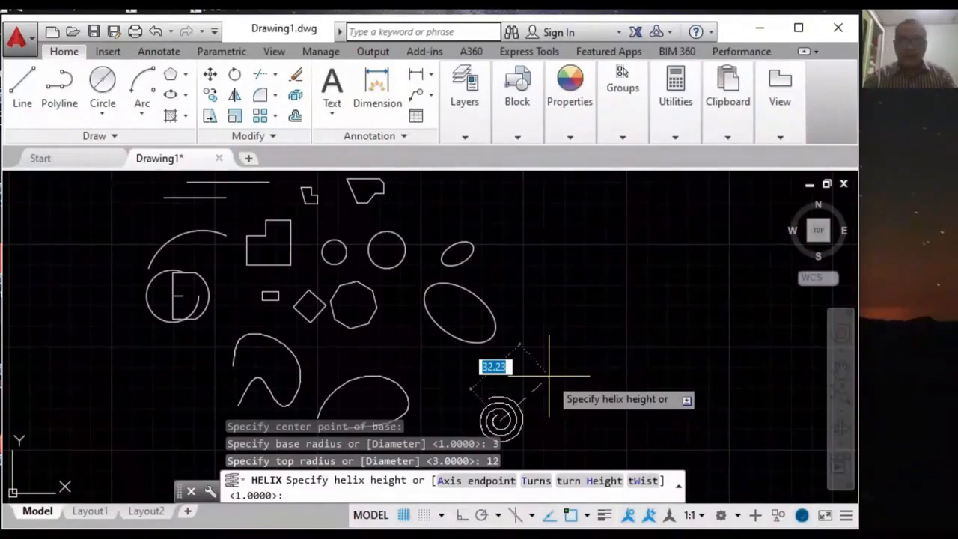
pyautogui.write('10')
pyautogui.press('Return')
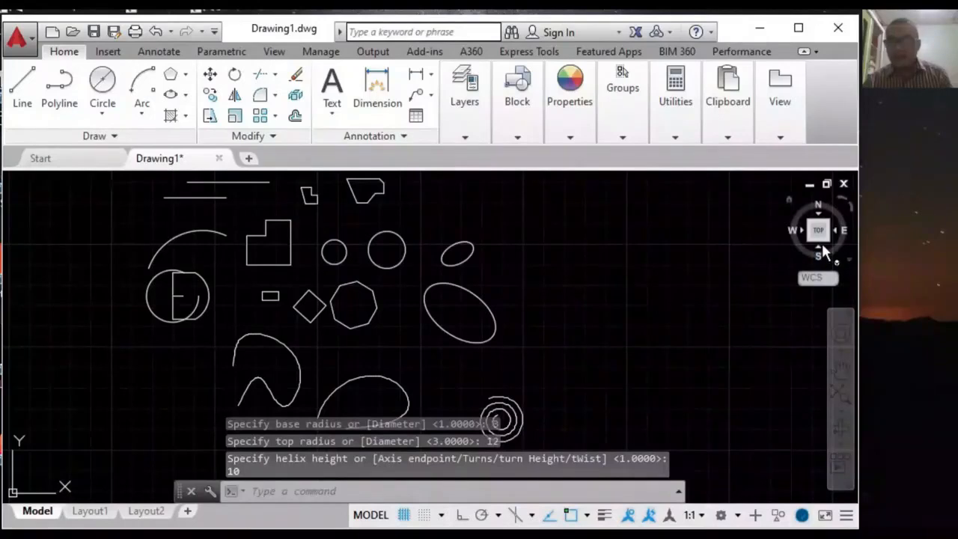
# - Examine the helix's profile in the front view and return to the top view
pyautogui.click(821, 253)
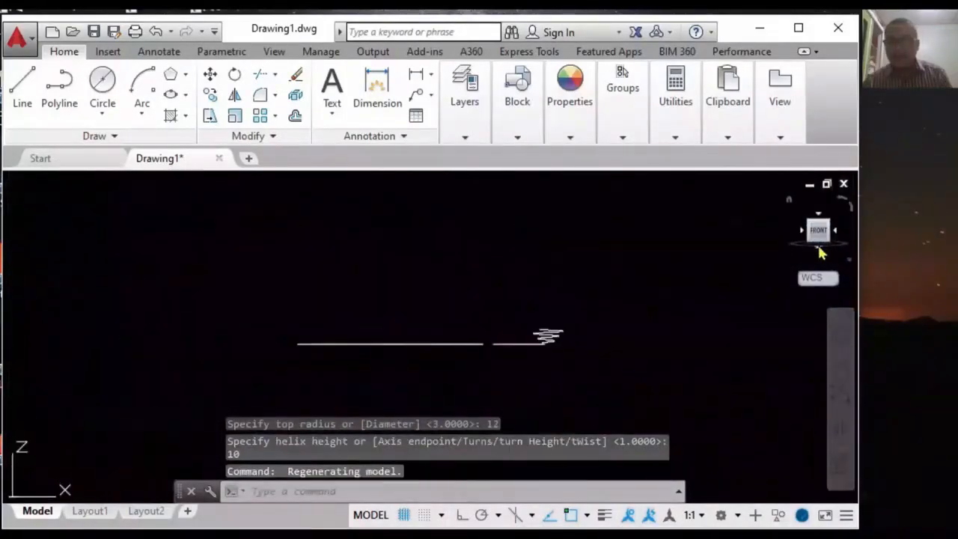
pyautogui.scroll(4, 591, 348)
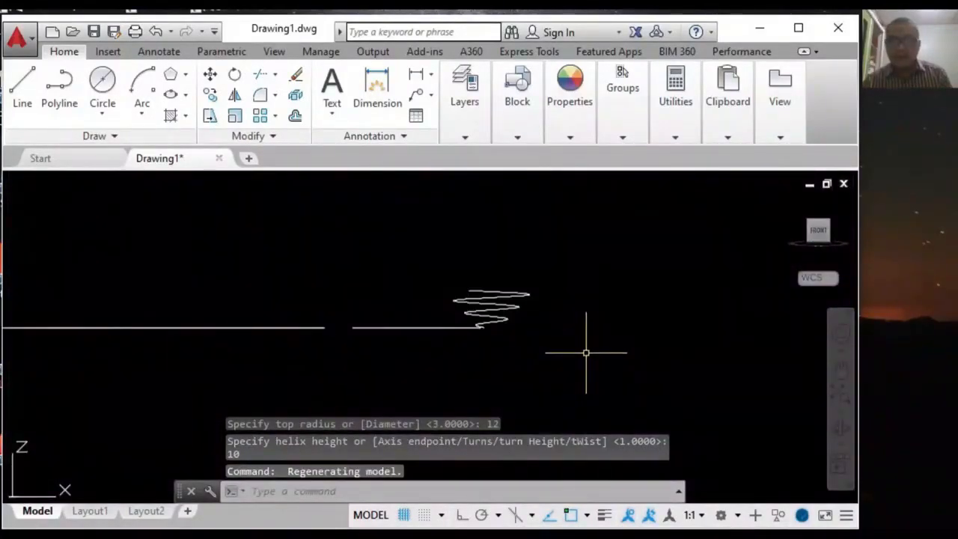
pyautogui.scroll(2, 586, 352)
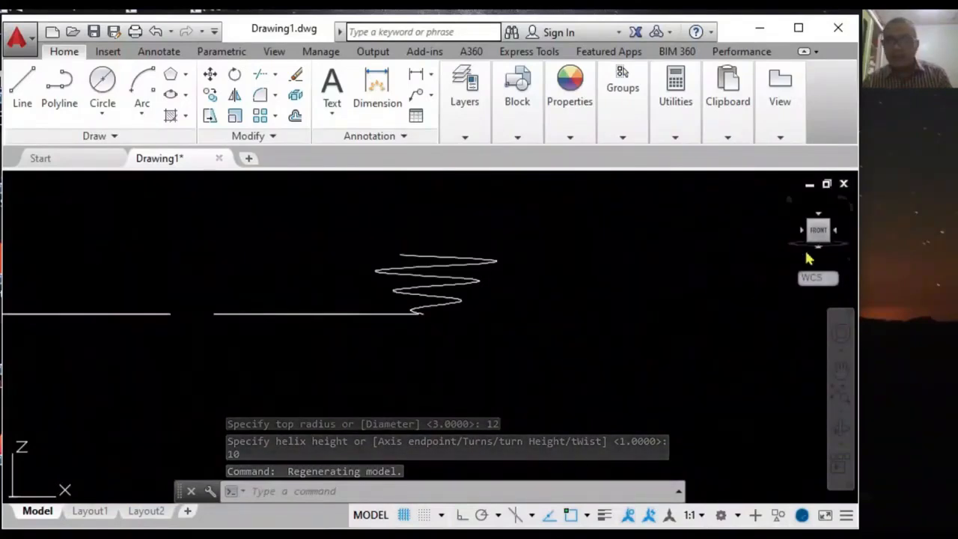
pyautogui.click(819, 217)
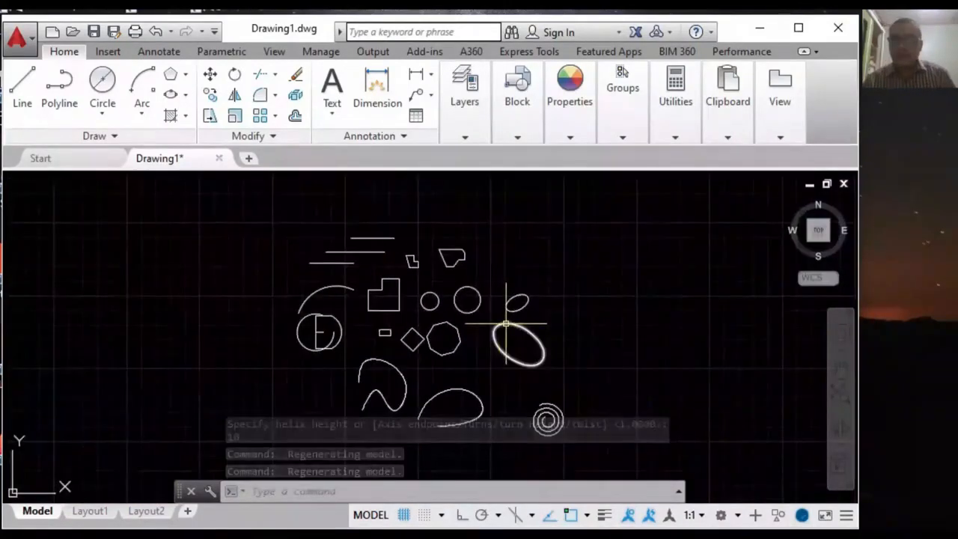
# - Draw connected lines from the right end of the middle horizontal line: straight down, a short way left, and partway back up
pyautogui.scroll(5, 496, 318)
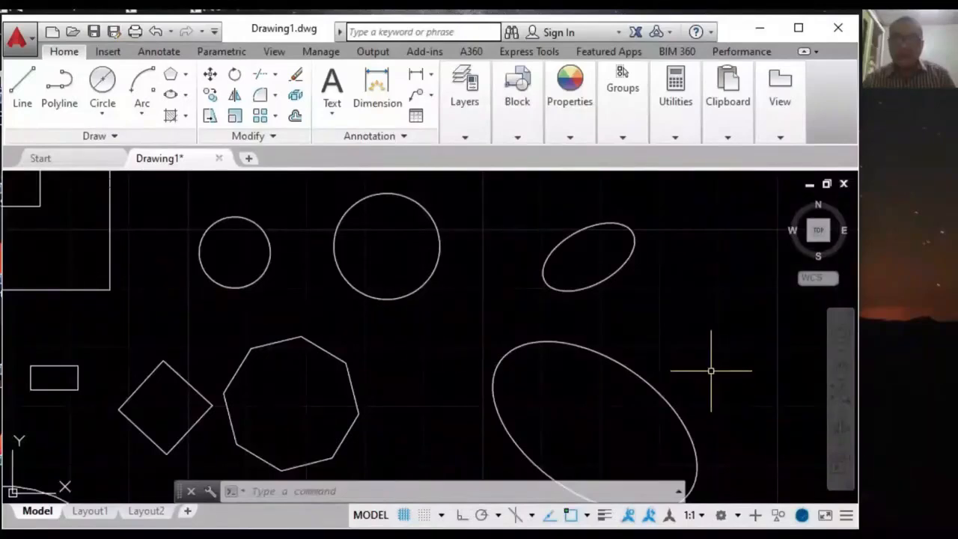
pyautogui.click(840, 369)
pyautogui.moveTo(246, 304)
pyautogui.mouseDown()
pyautogui.moveTo(422, 387)
pyautogui.moveTo(392, 388)
pyautogui.mouseUp()
pyautogui.moveTo(287, 280); pyautogui.dragTo(309, 331)
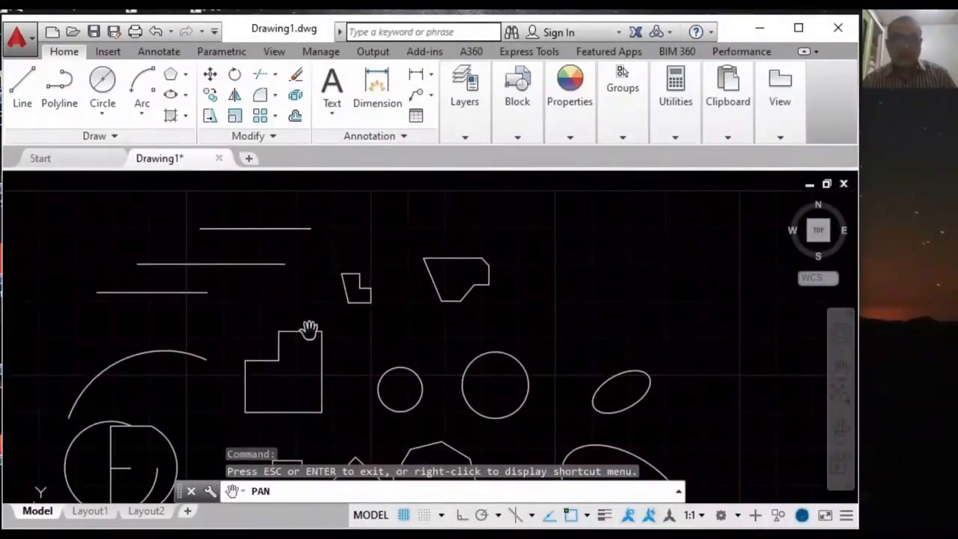
pyautogui.press('Escape')
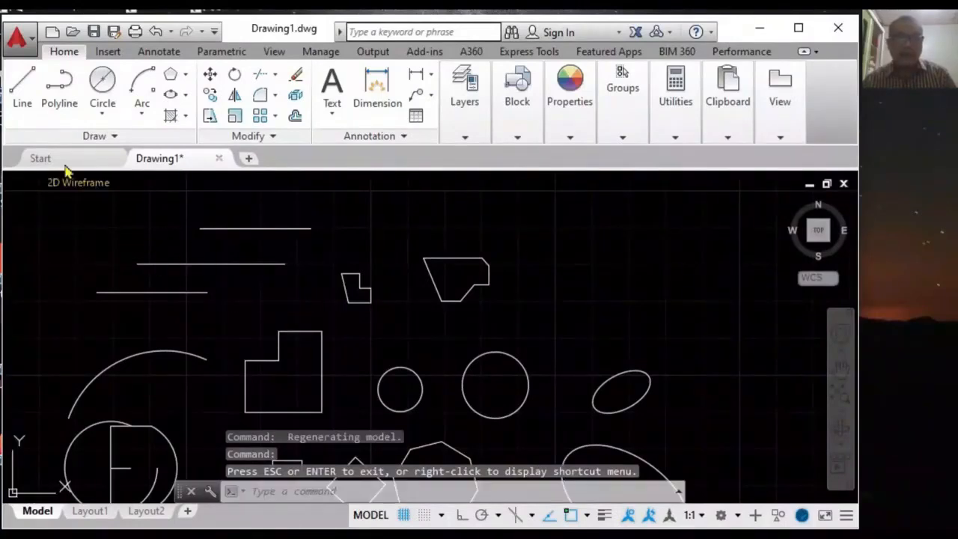
pyautogui.click(21, 90)
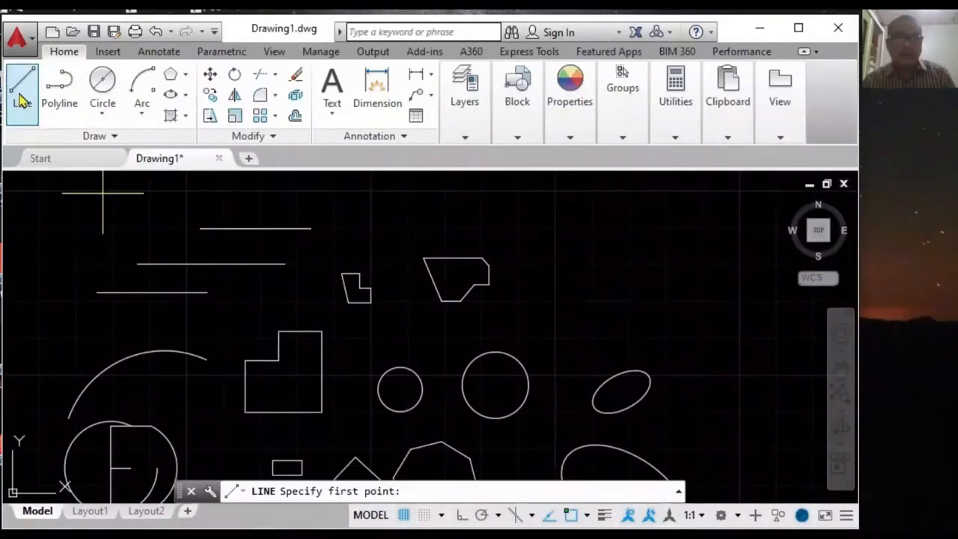
pyautogui.click(285, 263)
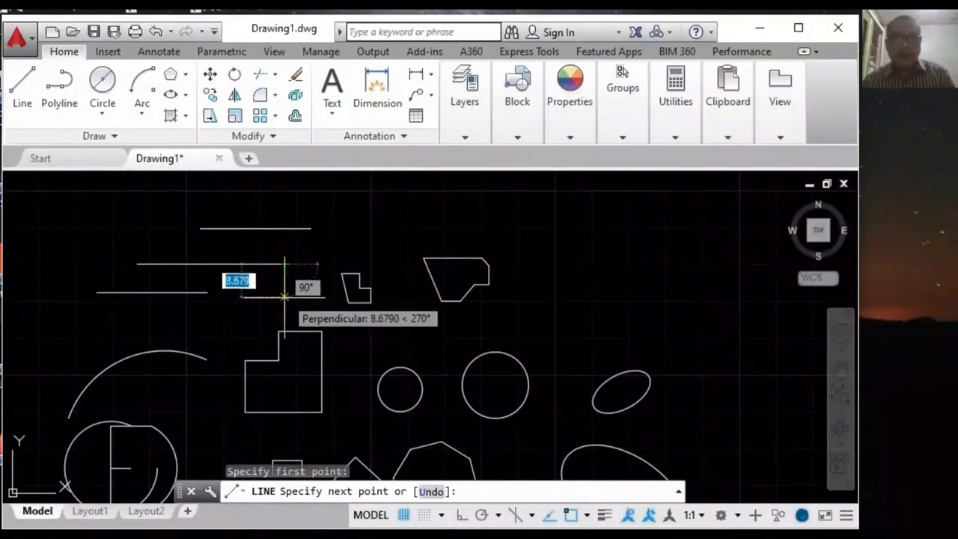
pyautogui.click(285, 299)
pyautogui.click(263, 301)
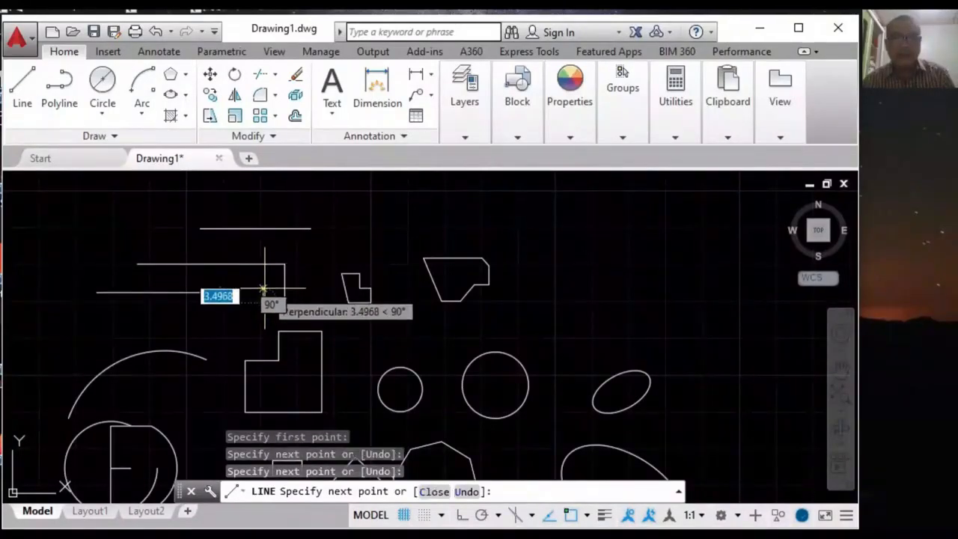
pyautogui.click(262, 282)
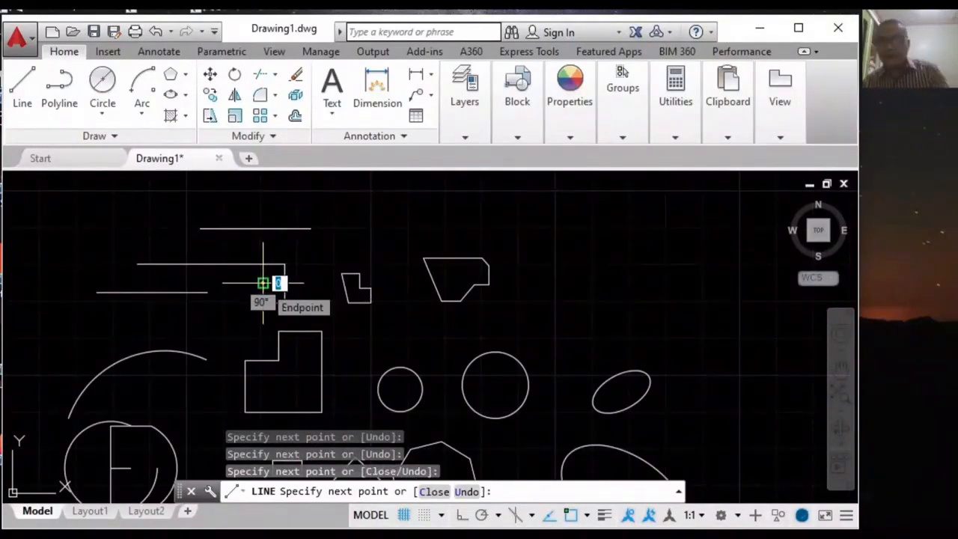
pyautogui.press('Return')
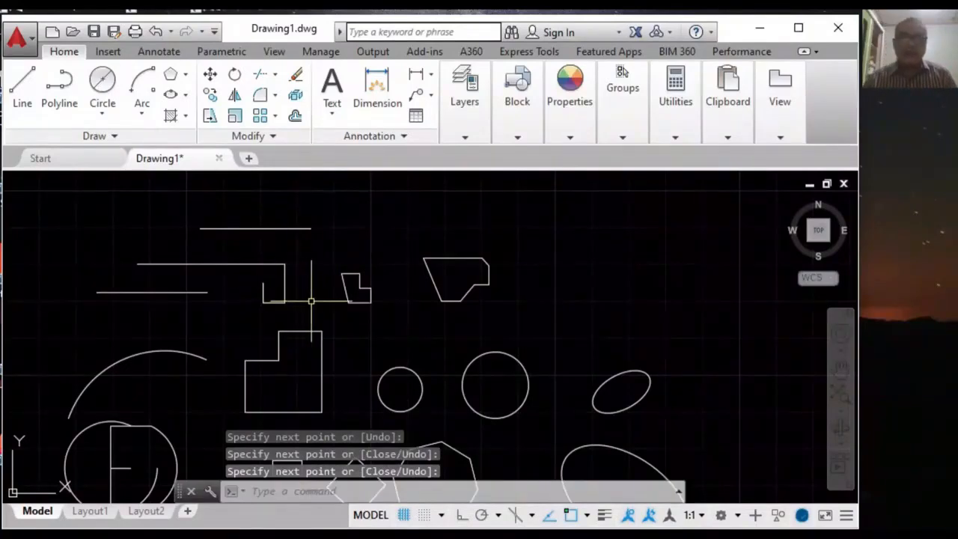
# - Delete the short horizontal bottom segment of the hook just drawn under the middle line
pyautogui.click(274, 303)
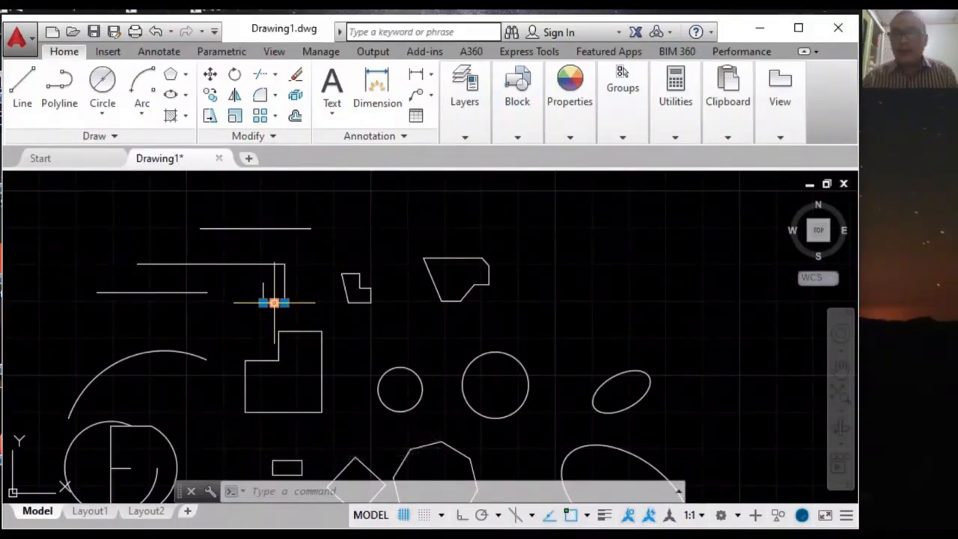
pyautogui.press('Delete')
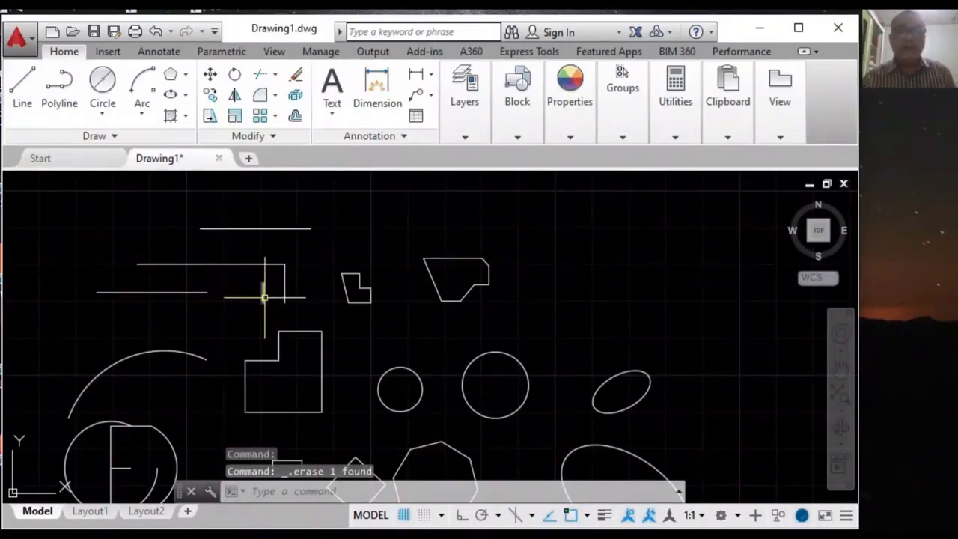
# - Erase the two remaining short vertical lines near the right end of the middle horizontal line
pyautogui.moveTo(264, 295)
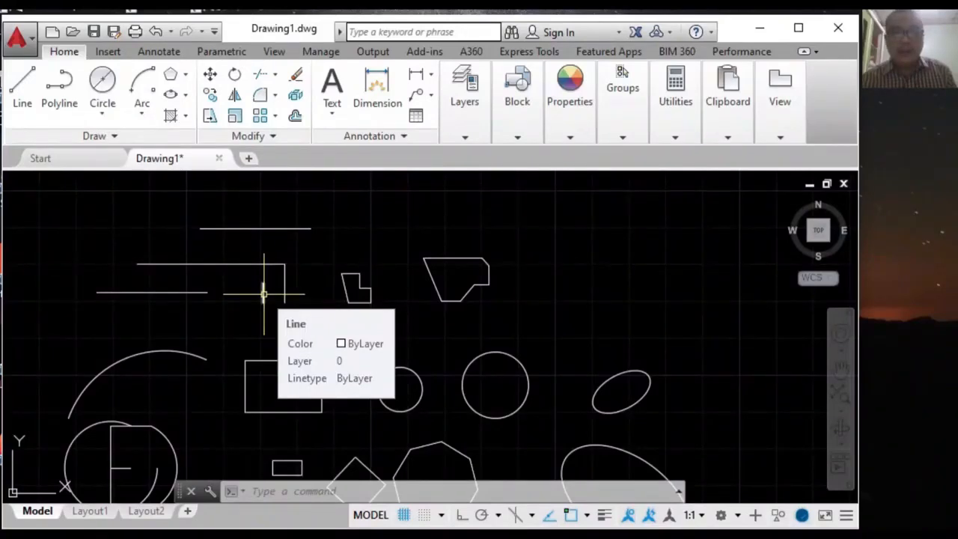
pyautogui.click(264, 294)
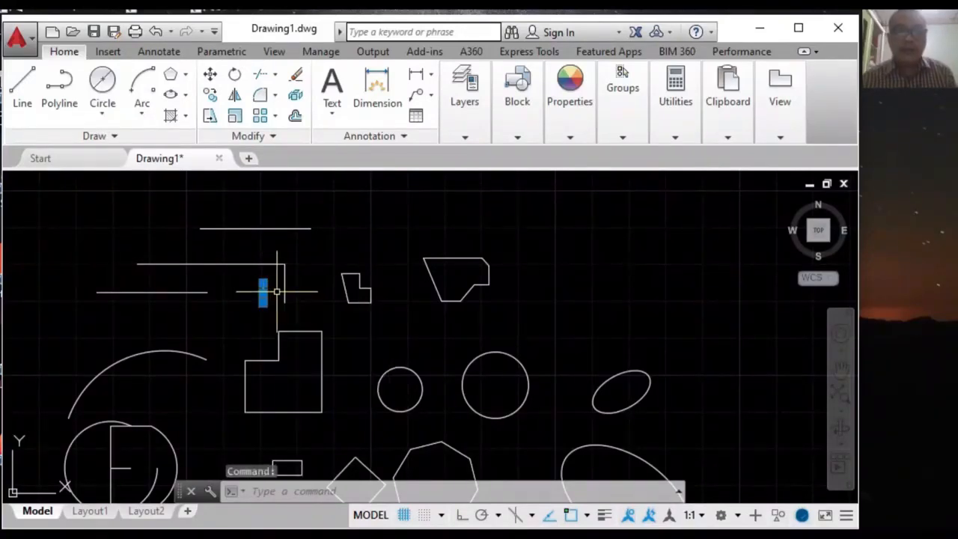
pyautogui.click(285, 289)
pyautogui.rightClick(286, 295)
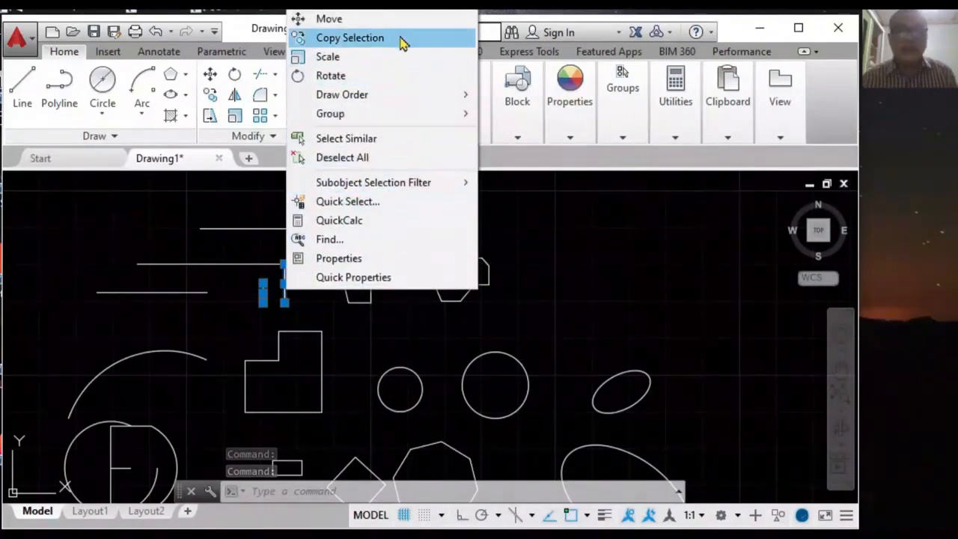
pyautogui.press('Escape')
pyautogui.rightClick(246, 331)
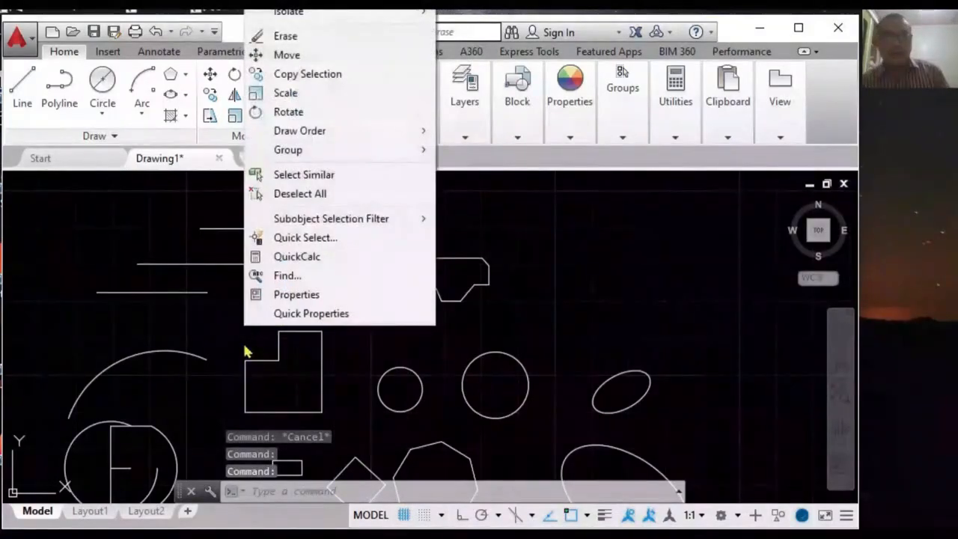
pyautogui.click(306, 37)
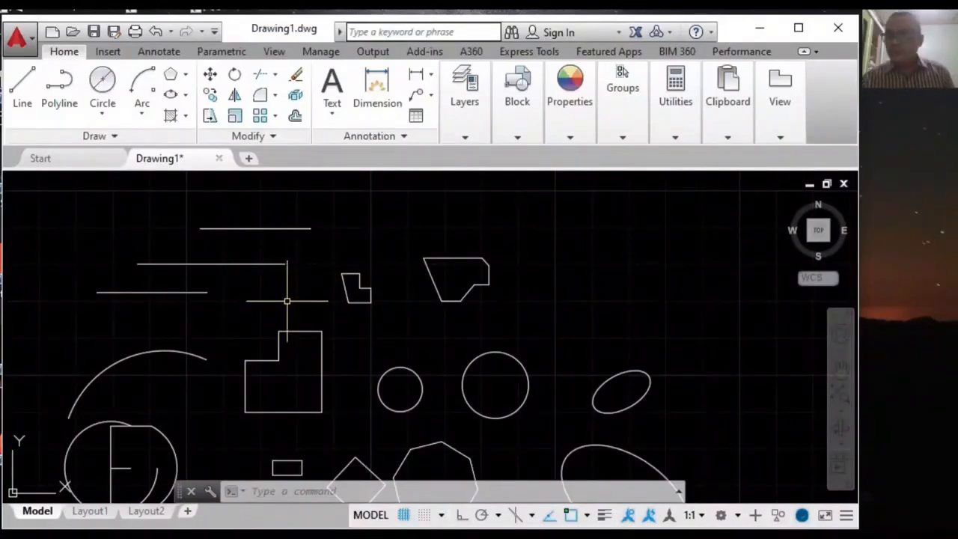
# - Save the drawing in Documents as "belajar cad 2D-1_" followed by the author's first name
pyautogui.scroll(-2, 287, 301)
pyautogui.scroll(-2, 286, 301)
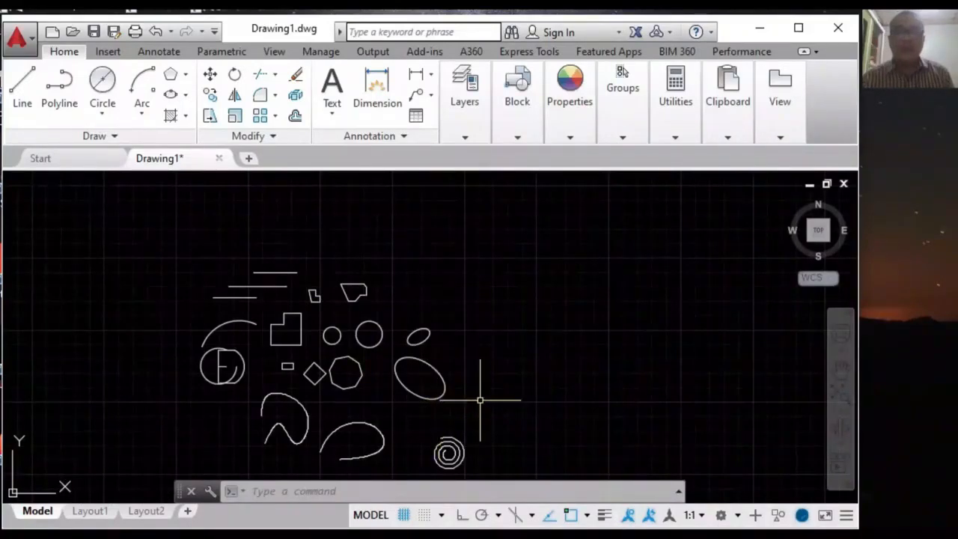
pyautogui.click(94, 32)
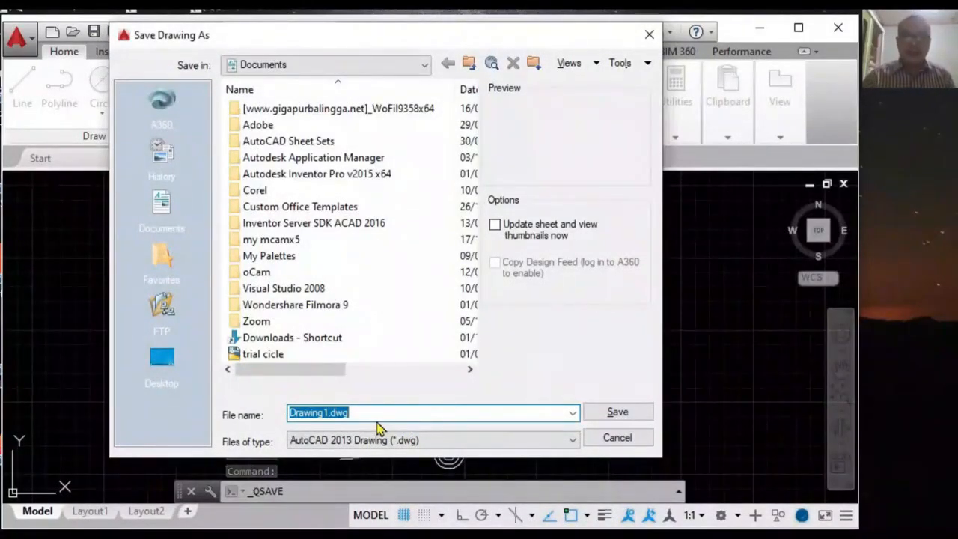
pyautogui.write('belajar cad 2')
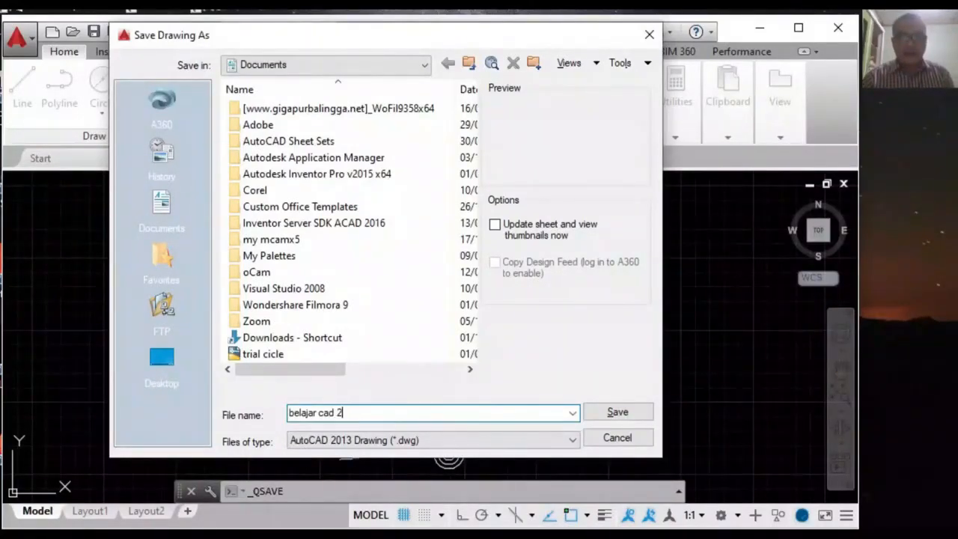
pyautogui.write('1')
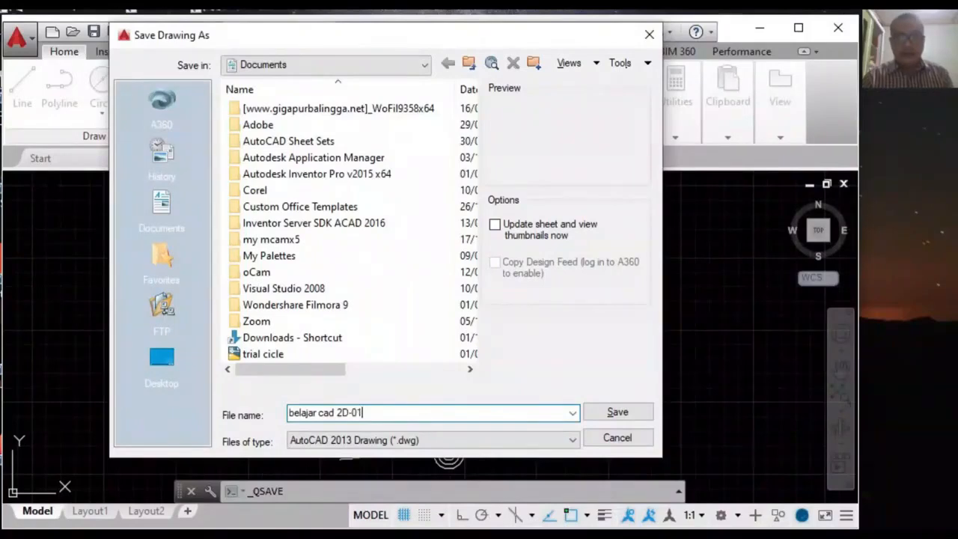
pyautogui.press('BackSpace')
pyautogui.press('BackSpace')
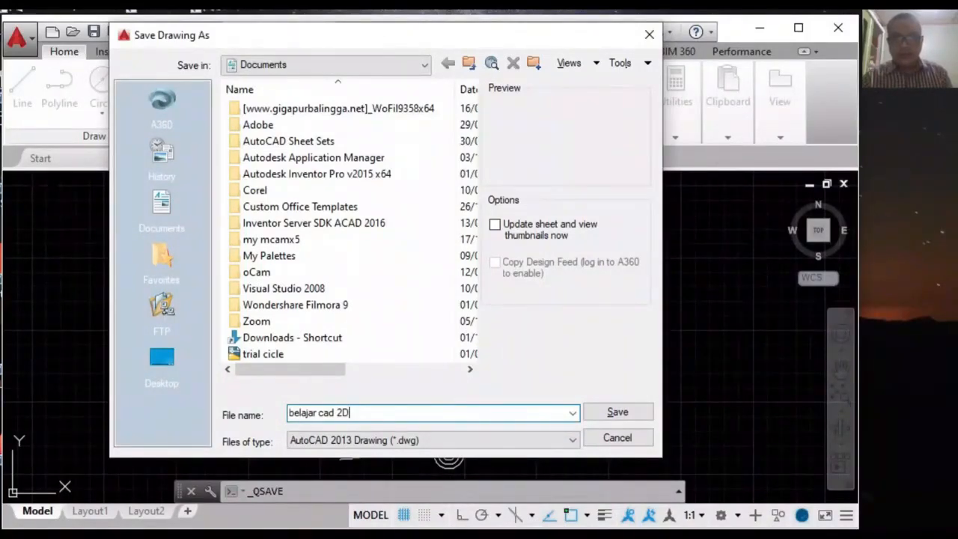
pyautogui.write('-1')
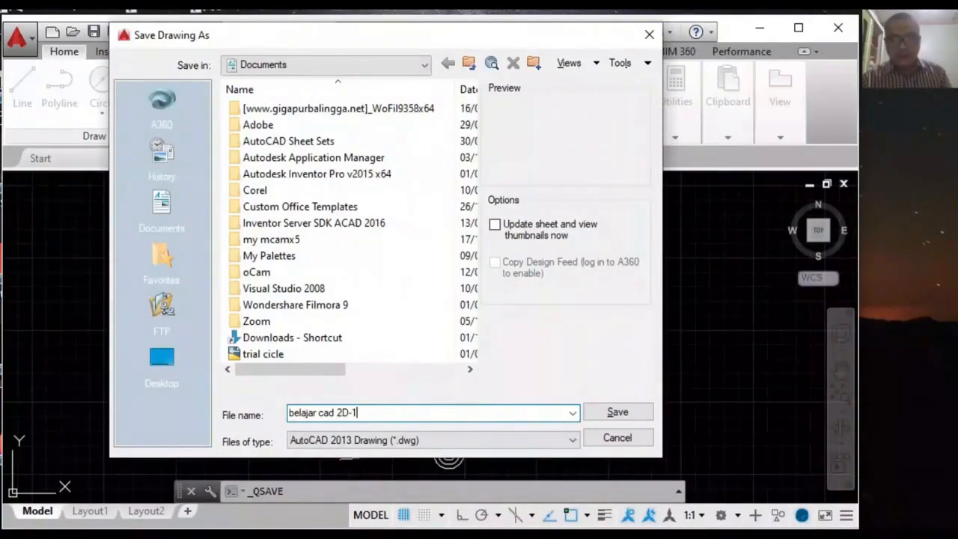
pyautogui.write('_wawan')
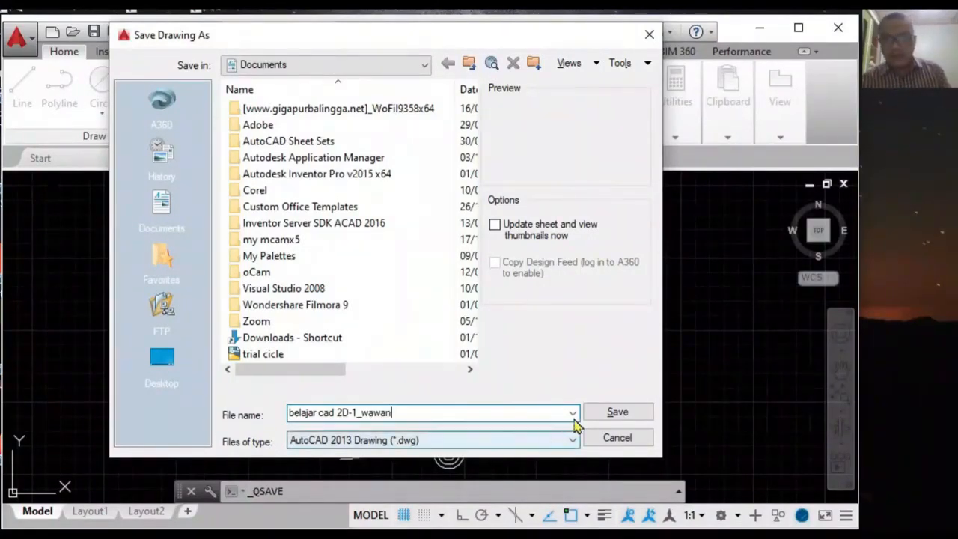
pyautogui.click(605, 411)
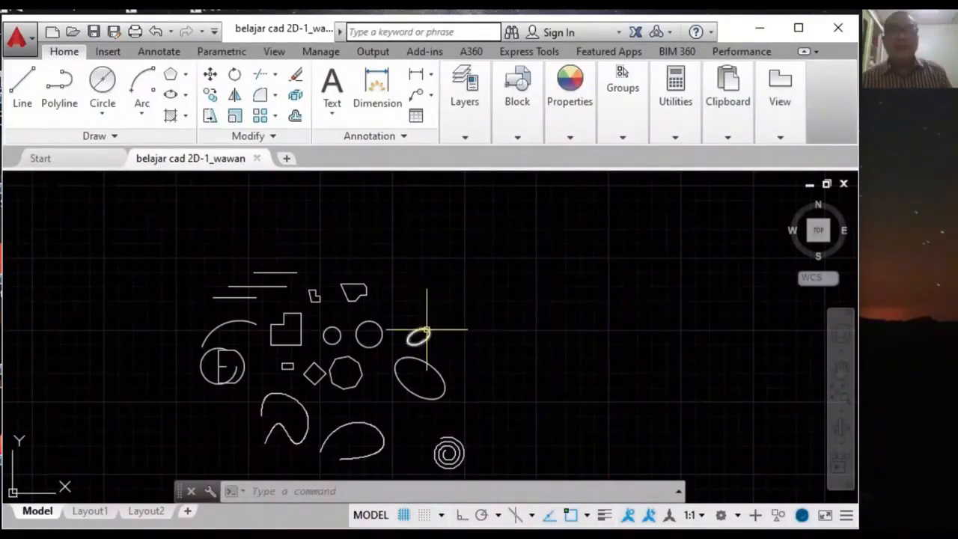
pyautogui.click(102, 112)
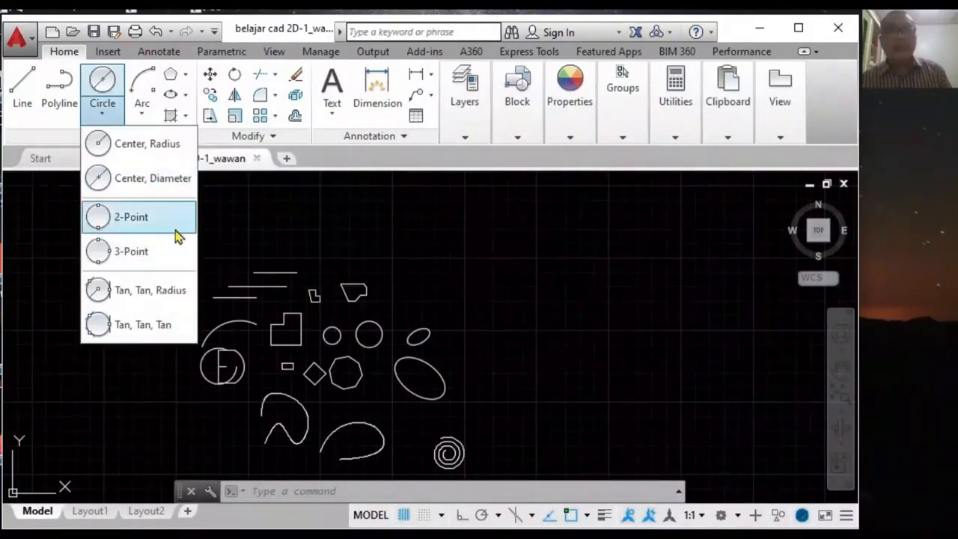
pyautogui.click(109, 112)
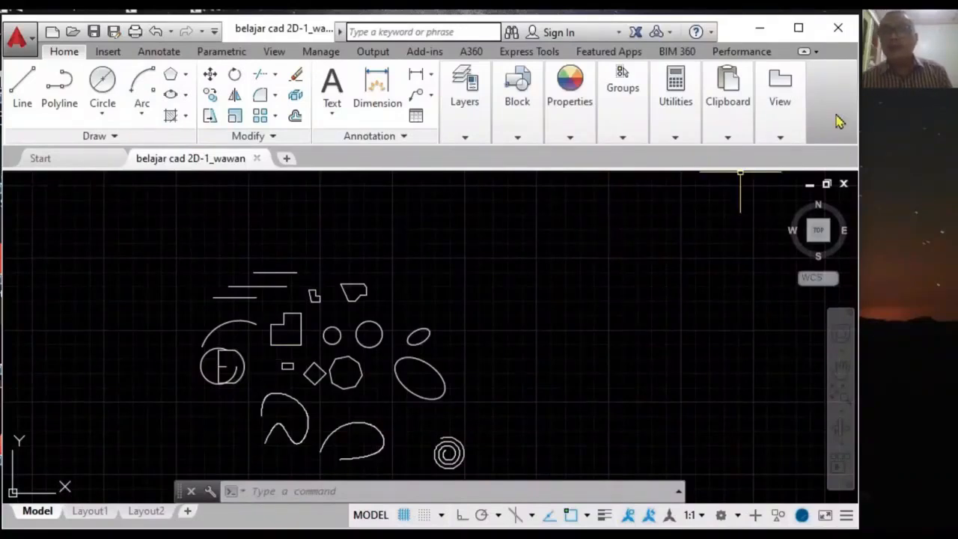
# - Close AutoCAD and return to the desktop
pyautogui.click(840, 30)
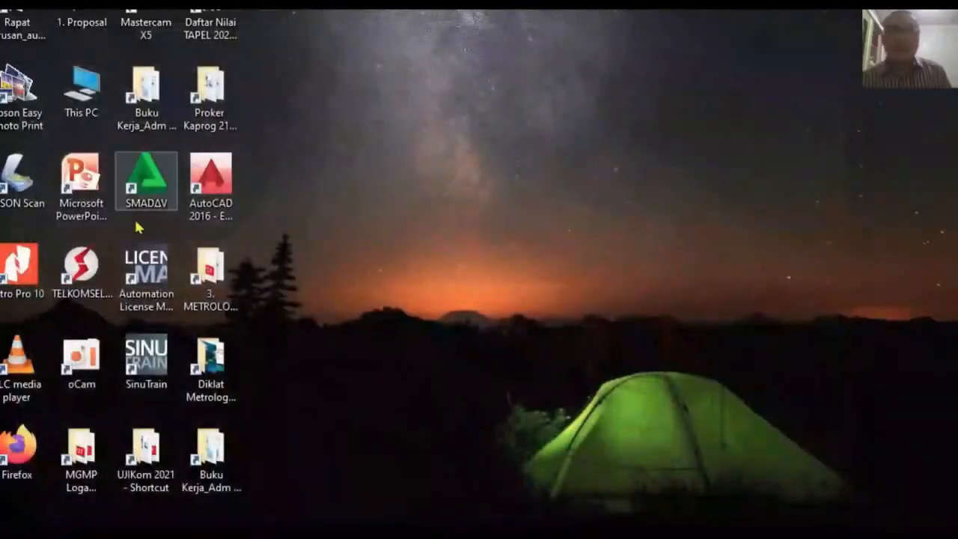